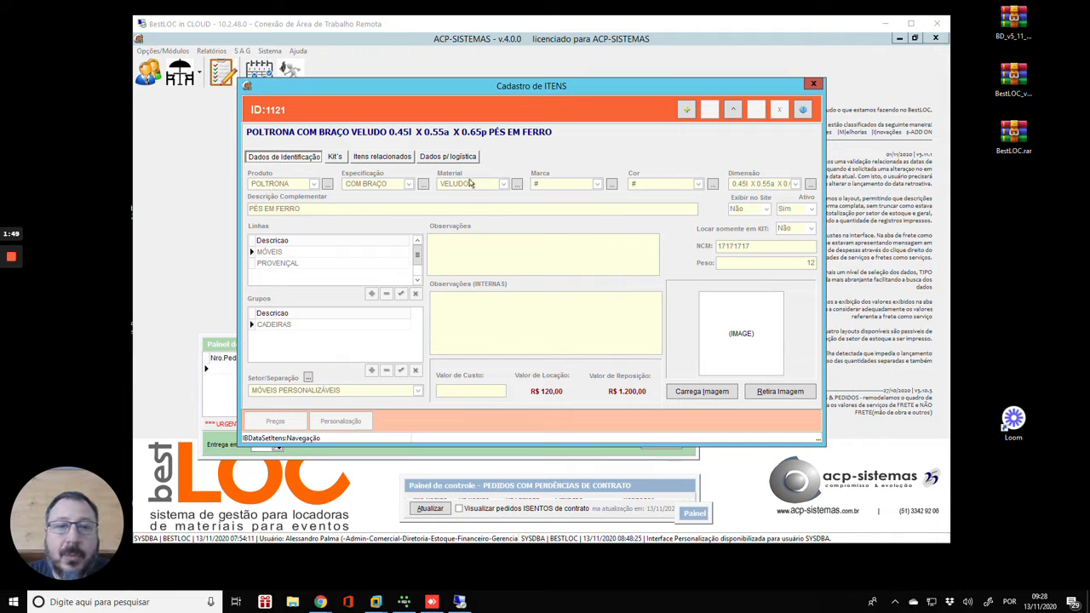
Step: Load item 1121 through the item search and open its personalizations in edit mode
{"action": "left_click", "coordinate": [801, 110]}
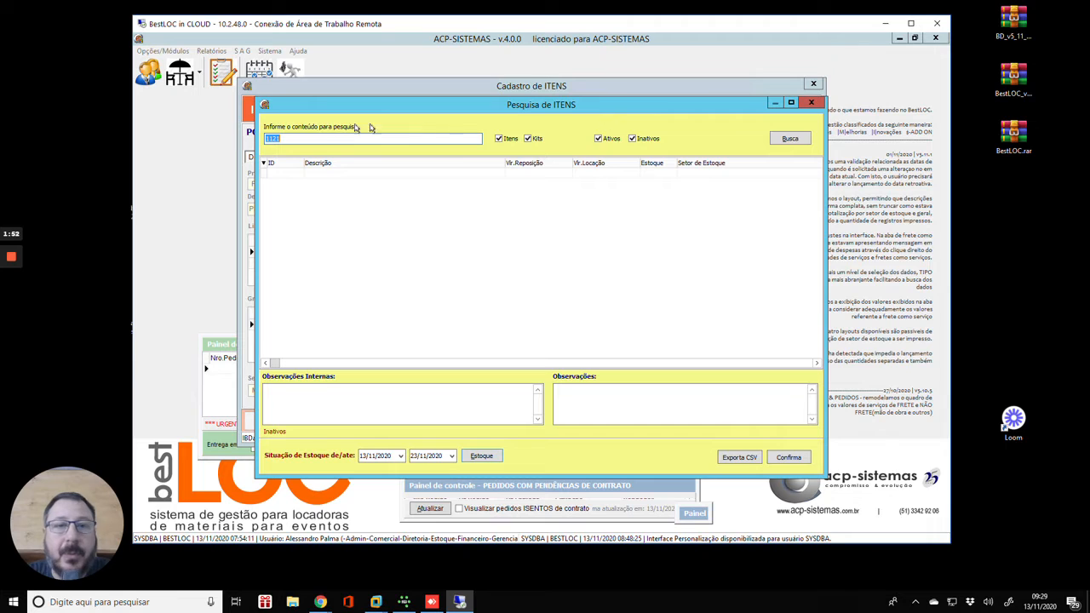
{"action": "left_click", "coordinate": [785, 138]}
{"action": "left_click", "coordinate": [346, 174]}
{"action": "double_click", "coordinate": [345, 173]}
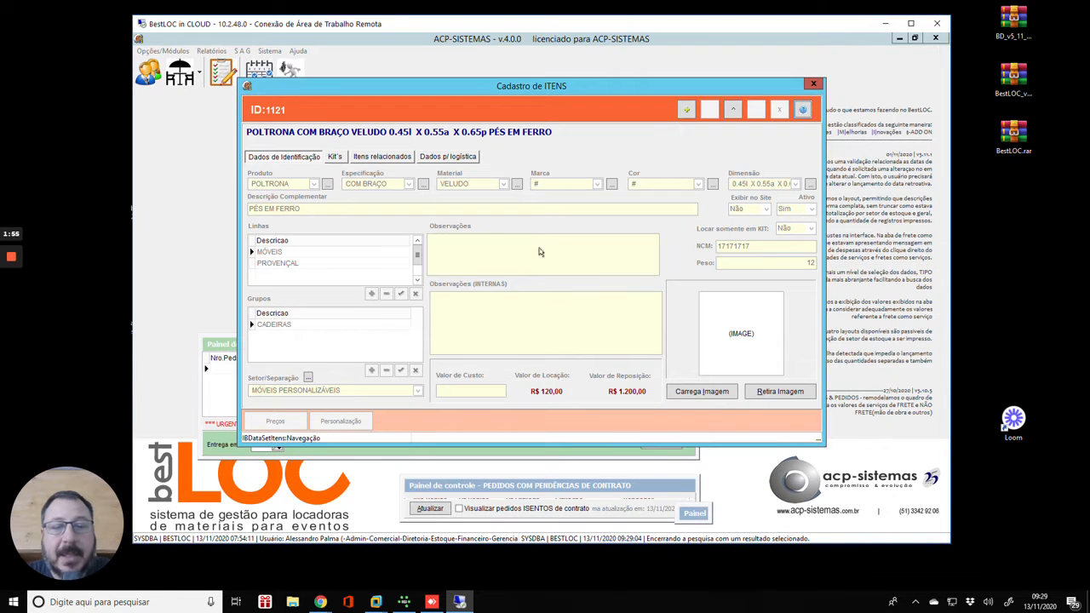
{"action": "left_click", "coordinate": [732, 111]}
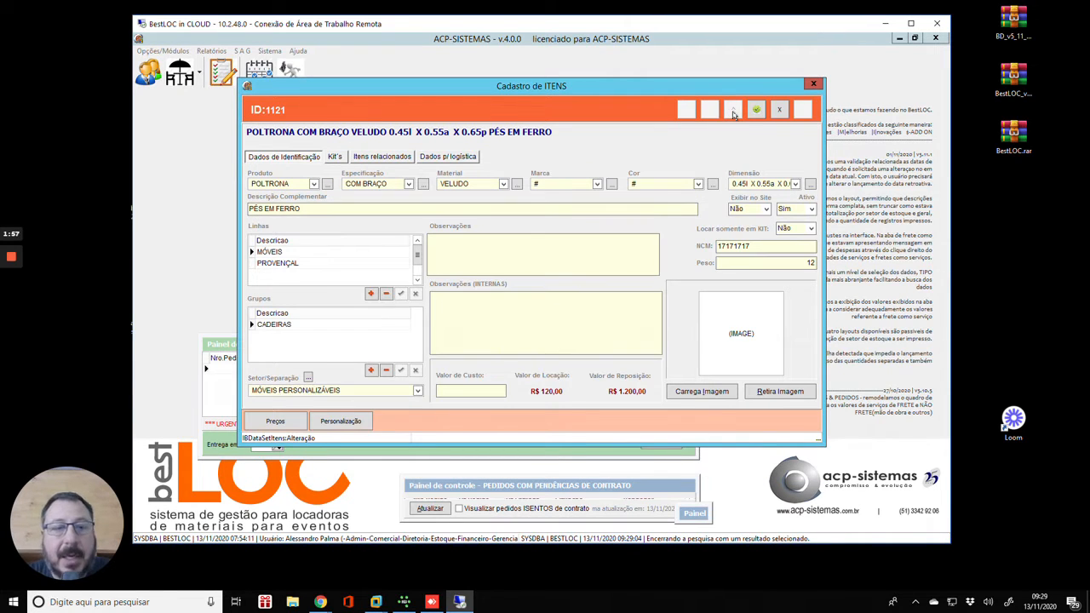
{"action": "left_click", "coordinate": [344, 423]}
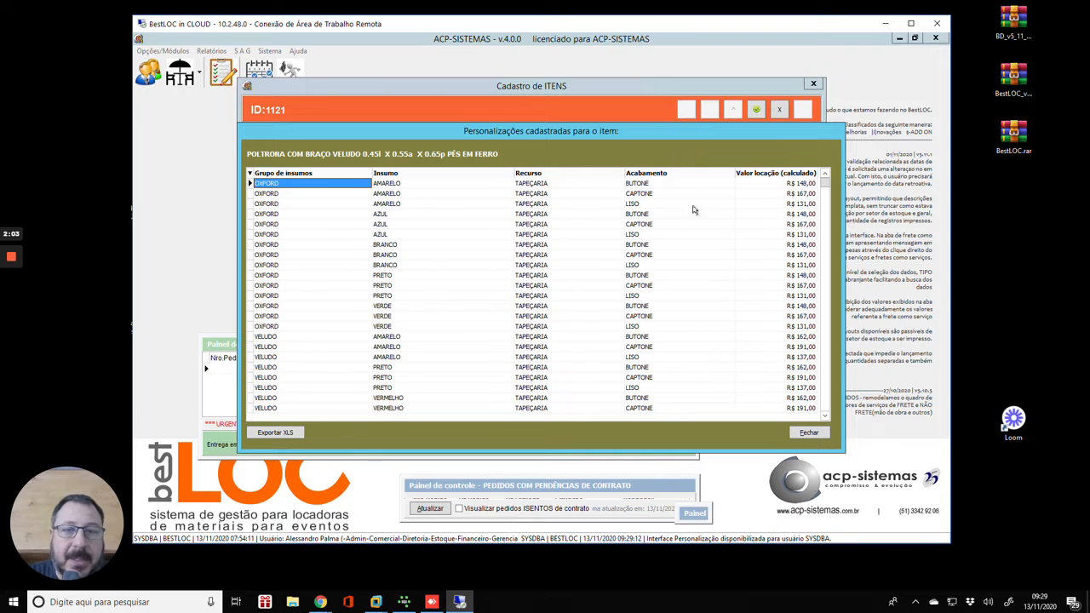
Step: Examine the armchair's registered personalizations, comparing input group, input, resource, finish and calculated rental value
{"action": "left_click", "coordinate": [457, 213]}
{"action": "key", "text": "Down"}
{"action": "key", "text": "Down"}
{"action": "key", "text": "Down"}
{"action": "key", "text": "Down"}
{"action": "key", "text": "Down"}
{"action": "key", "text": "Down"}
{"action": "key", "text": "Down"}
{"action": "key", "text": "Down"}
{"action": "key", "text": "Down"}
{"action": "key", "text": "Down"}
{"action": "key", "text": "Down"}
{"action": "key", "text": "Down"}
{"action": "key", "text": "Down"}
{"action": "key", "text": "Down"}
{"action": "key", "text": "Down"}
{"action": "key", "text": "Down"}
{"action": "key", "text": "Down"}
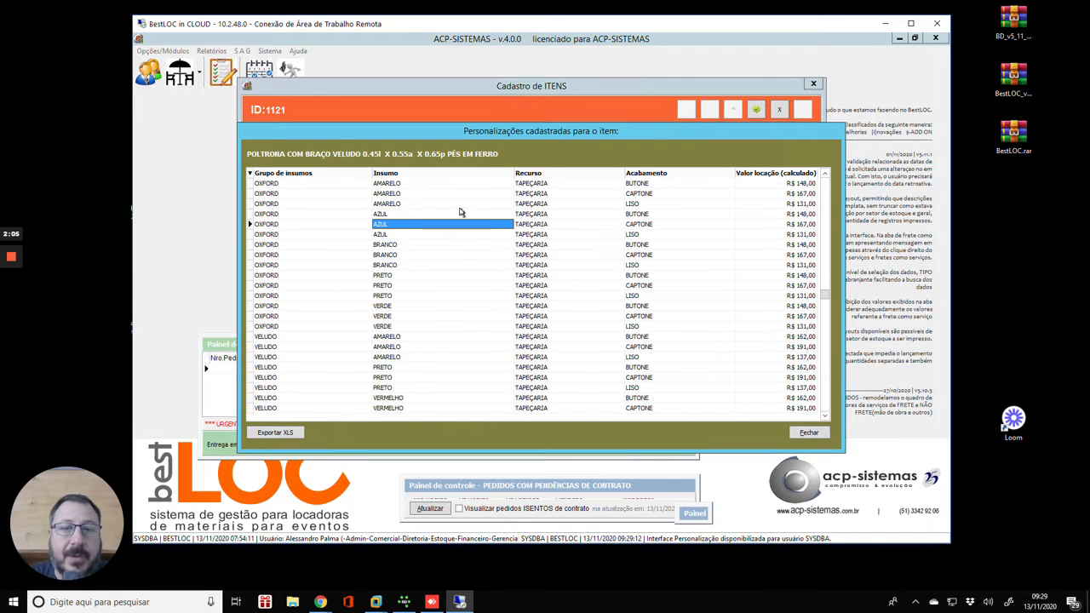
{"action": "key", "text": "Down"}
{"action": "key", "text": "Down"}
{"action": "key", "text": "Down"}
{"action": "key", "text": "Up"}
{"action": "key", "text": "Up"}
{"action": "key", "text": "Up"}
{"action": "key", "text": "Up"}
{"action": "key", "text": "Up"}
{"action": "key", "text": "Up"}
{"action": "key", "text": "Up"}
{"action": "key", "text": "Up"}
{"action": "key", "text": "Up"}
{"action": "key", "text": "Up"}
{"action": "key", "text": "Up"}
{"action": "key", "text": "Up"}
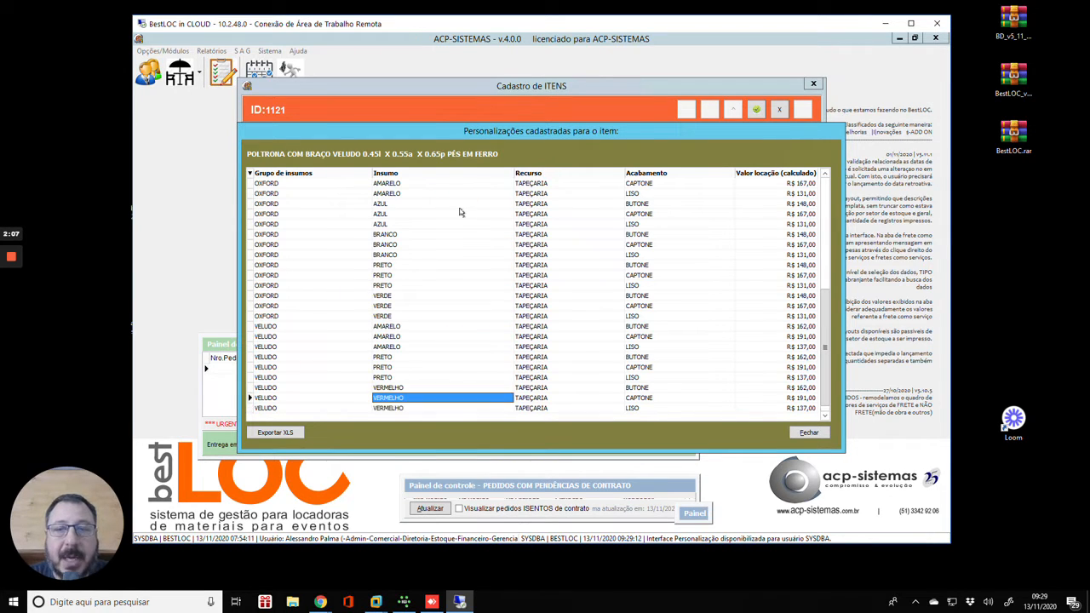
{"action": "key", "text": "Up"}
{"action": "key", "text": "Up"}
{"action": "key", "text": "Up"}
{"action": "key", "text": "Up"}
{"action": "key", "text": "Up"}
{"action": "key", "text": "Up"}
{"action": "key", "text": "Up"}
{"action": "key", "text": "Up"}
{"action": "key", "text": "Up"}
{"action": "key", "text": "Up"}
{"action": "key", "text": "Up"}
{"action": "key", "text": "Down"}
{"action": "key", "text": "Down"}
{"action": "key", "text": "Down"}
{"action": "key", "text": "Down"}
{"action": "key", "text": "Down"}
{"action": "key", "text": "Down"}
{"action": "key", "text": "Down"}
{"action": "key", "text": "Down"}
{"action": "key", "text": "Down"}
{"action": "key", "text": "Down"}
{"action": "key", "text": "Down"}
{"action": "key", "text": "Down"}
{"action": "key", "text": "Down"}
{"action": "key", "text": "Down"}
{"action": "key", "text": "Down"}
{"action": "key", "text": "Down"}
{"action": "key", "text": "Down"}
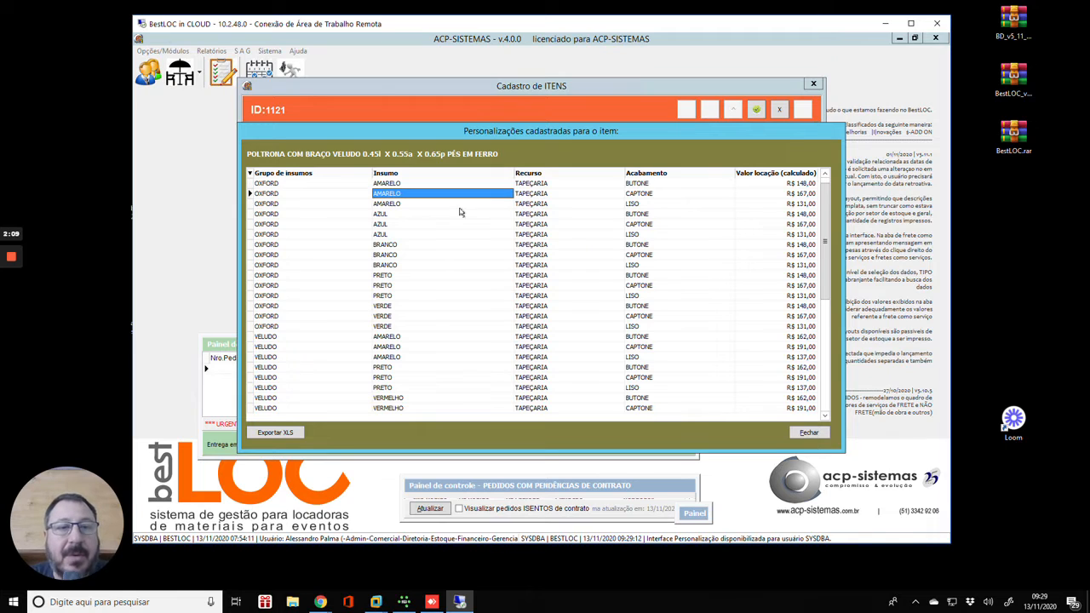
{"action": "key", "text": "Down"}
{"action": "key", "text": "Down"}
{"action": "key", "text": "Down"}
{"action": "key", "text": "Down"}
{"action": "key", "text": "Down"}
{"action": "key", "text": "Down"}
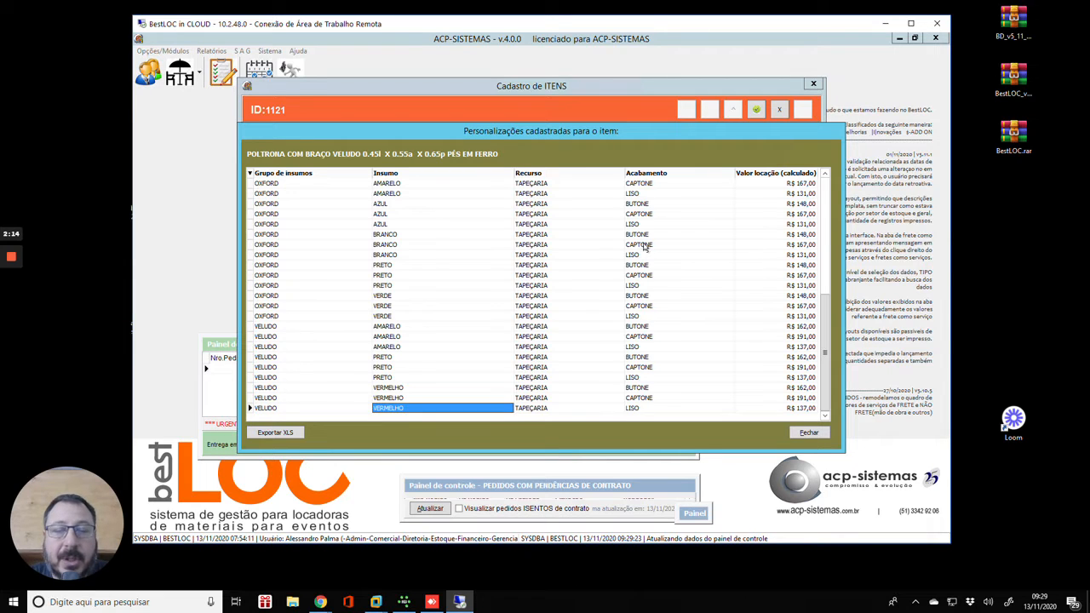
Step: Start the XLS export of the registered personalizations, cancel the file selection and close the list
{"action": "left_click", "coordinate": [275, 433]}
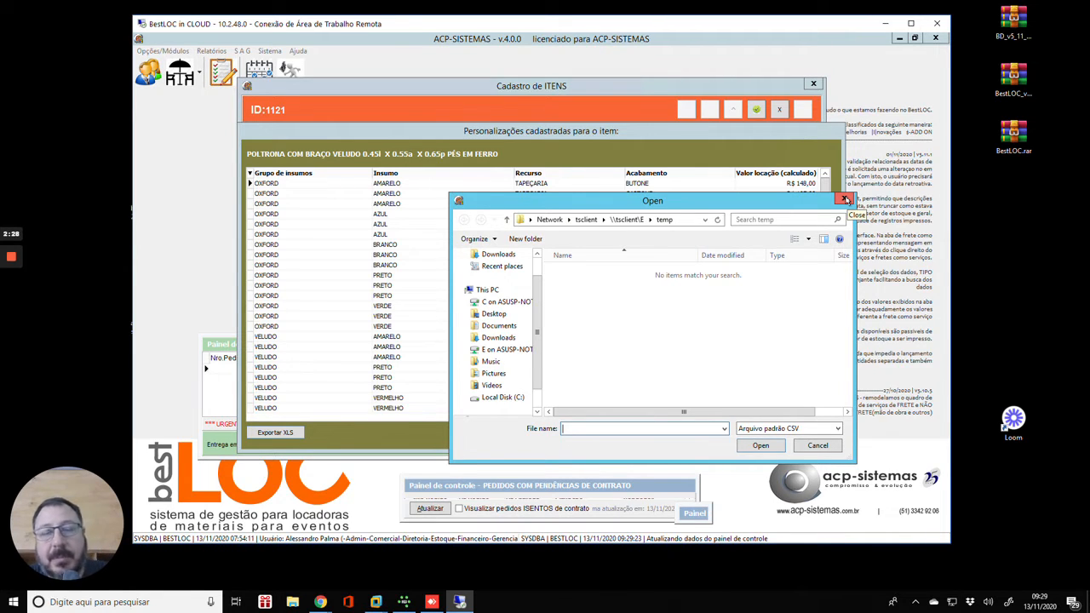
{"action": "left_click", "coordinate": [845, 200]}
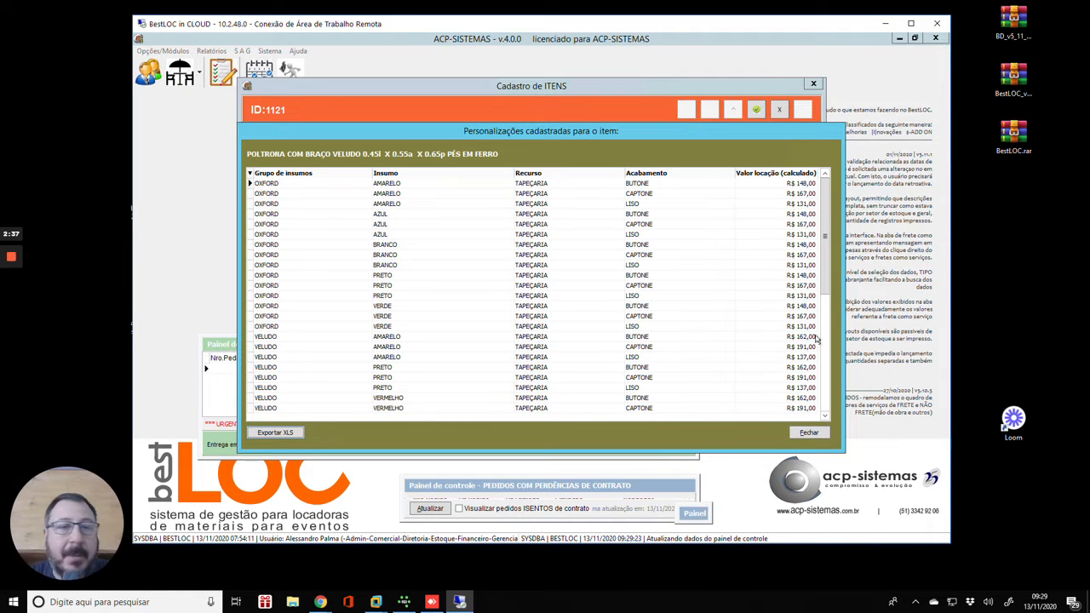
{"action": "left_click", "coordinate": [809, 432]}
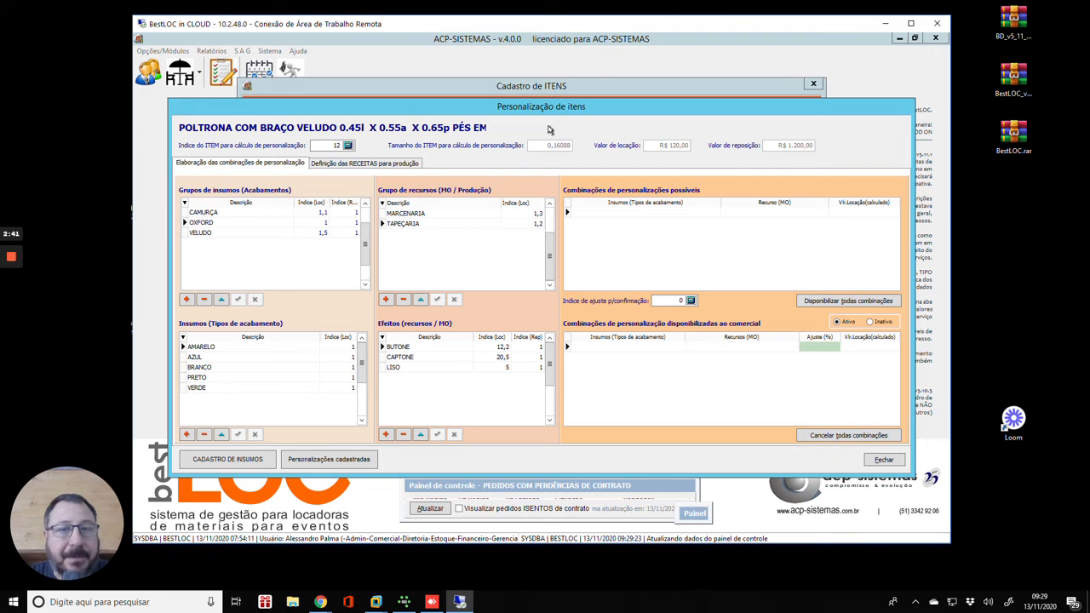
Step: Compare the inputs and available combinations of the CAMURÇA, OXFORD and VELUDO input groups
{"action": "left_click_drag", "start_coordinate": [547, 110], "coordinate": [537, 77]}
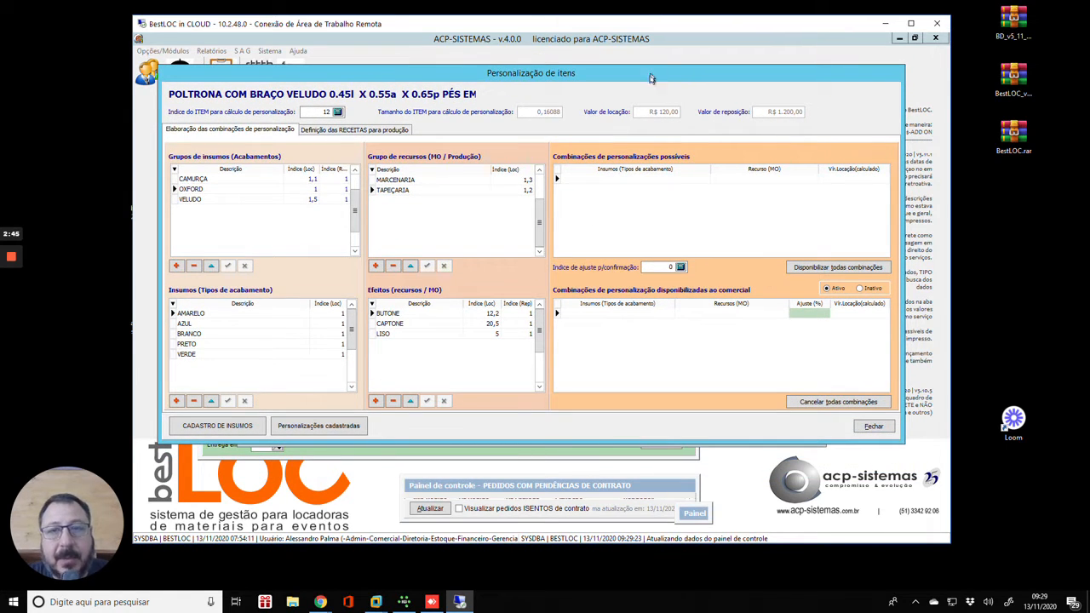
{"action": "mouse_move", "coordinate": [648, 78]}
{"action": "left_mouse_down"}
{"action": "mouse_move", "coordinate": [680, 110]}
{"action": "mouse_move", "coordinate": [643, 98]}
{"action": "left_mouse_up"}
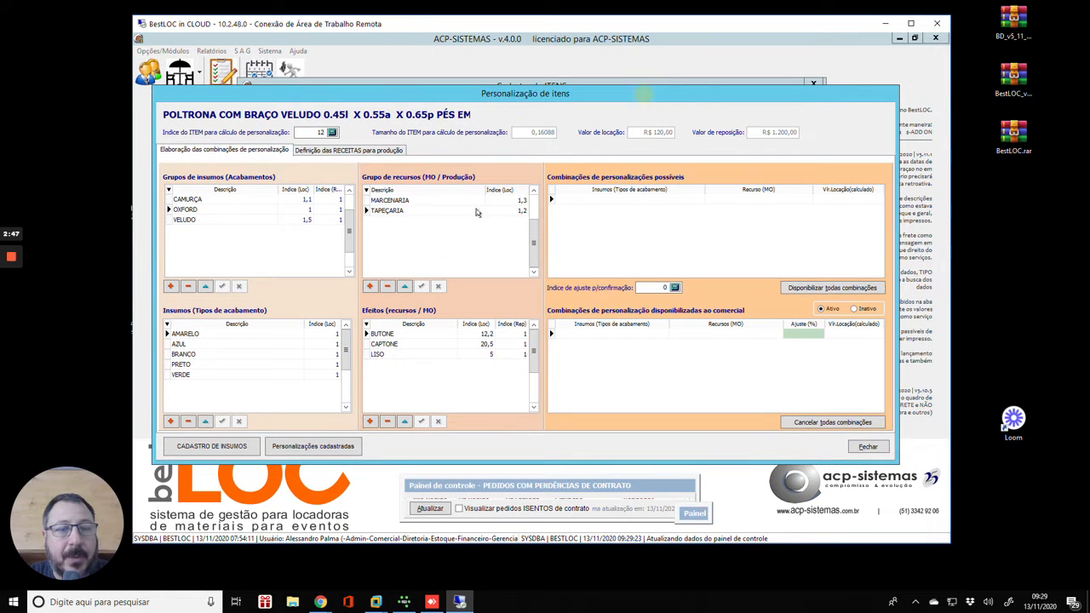
{"action": "left_click", "coordinate": [191, 201]}
{"action": "left_click", "coordinate": [189, 210]}
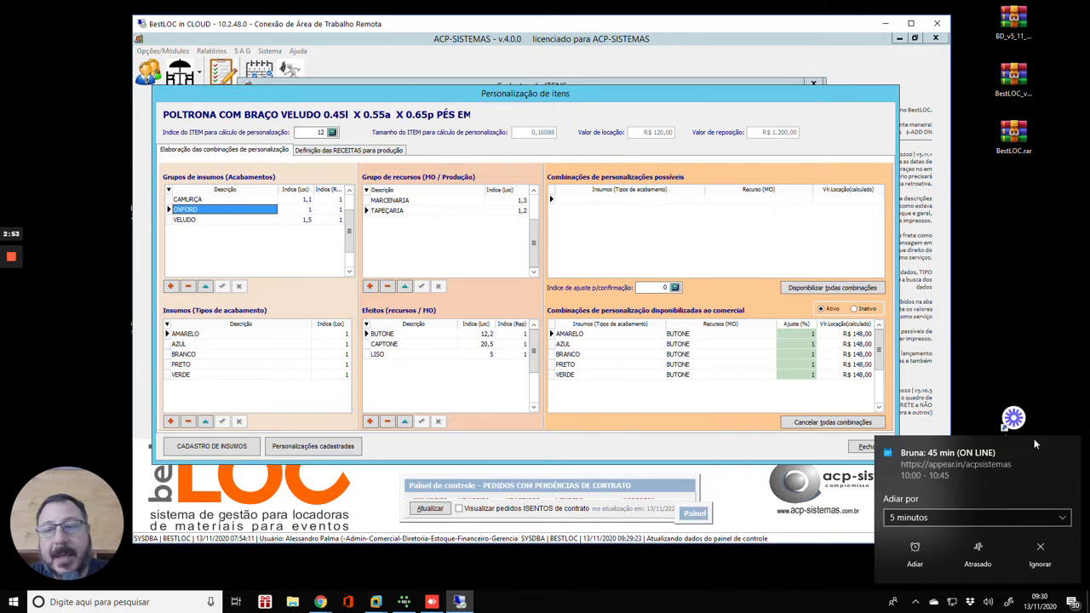
{"action": "left_click", "coordinate": [1068, 452]}
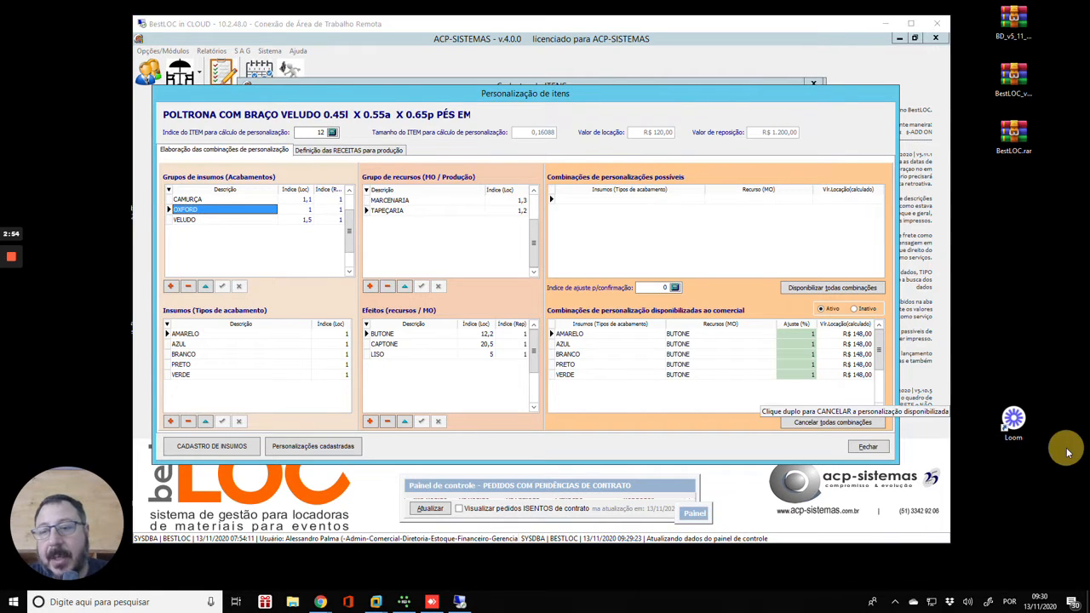
{"action": "left_click", "coordinate": [193, 201]}
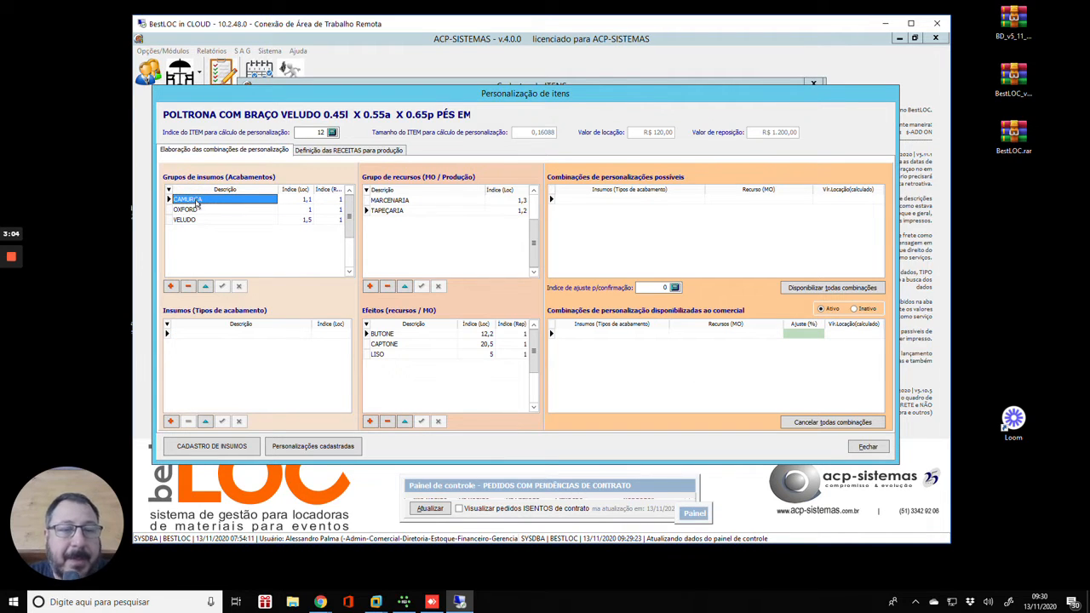
{"action": "key", "text": "Down"}
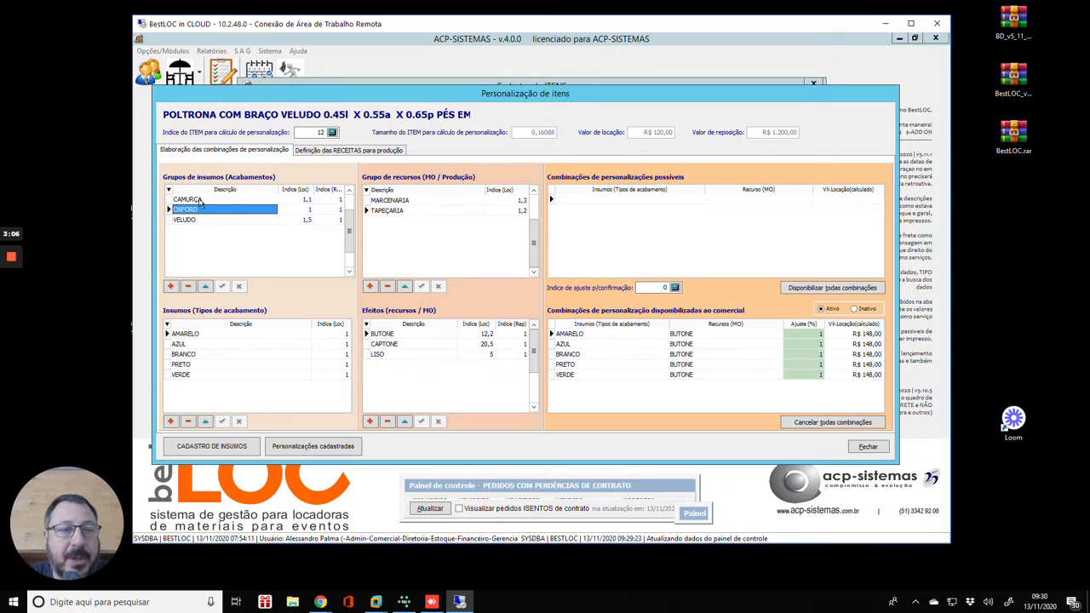
{"action": "key", "text": "Down"}
{"action": "key", "text": "Up"}
{"action": "key", "text": "Up"}
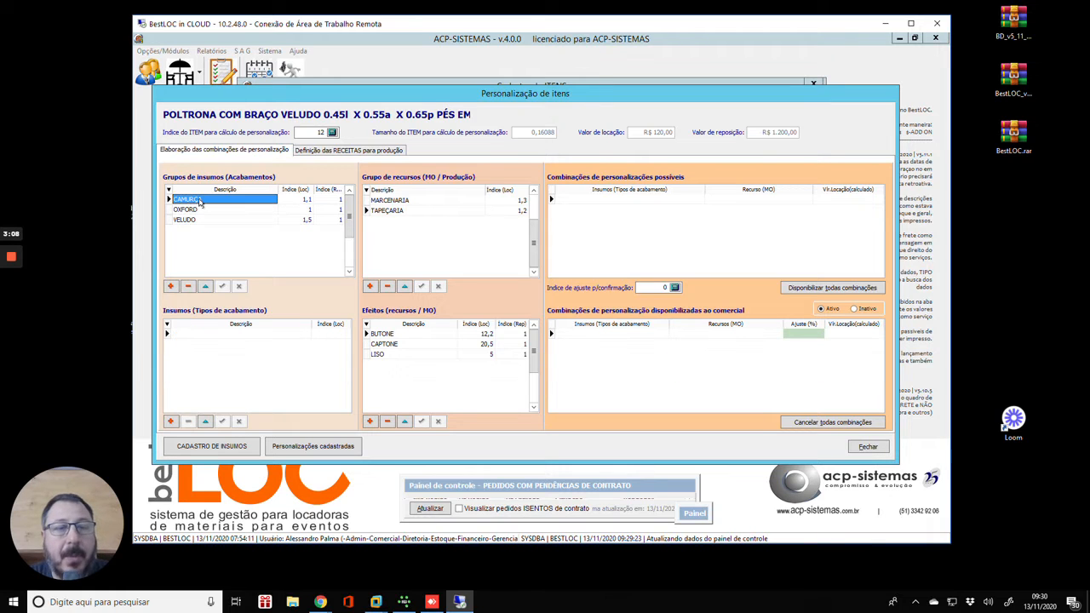
{"action": "key", "text": "Down"}
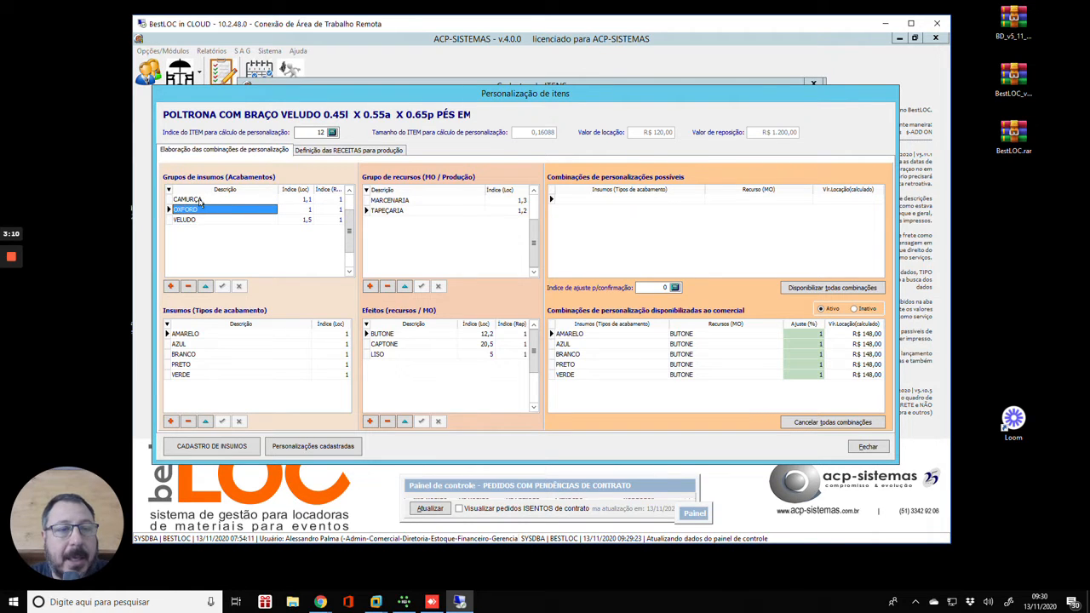
Step: Add an input group named SARJA with rental index 1,8 and replacement index 1
{"action": "key", "text": "Down"}
{"action": "key", "text": "Down"}
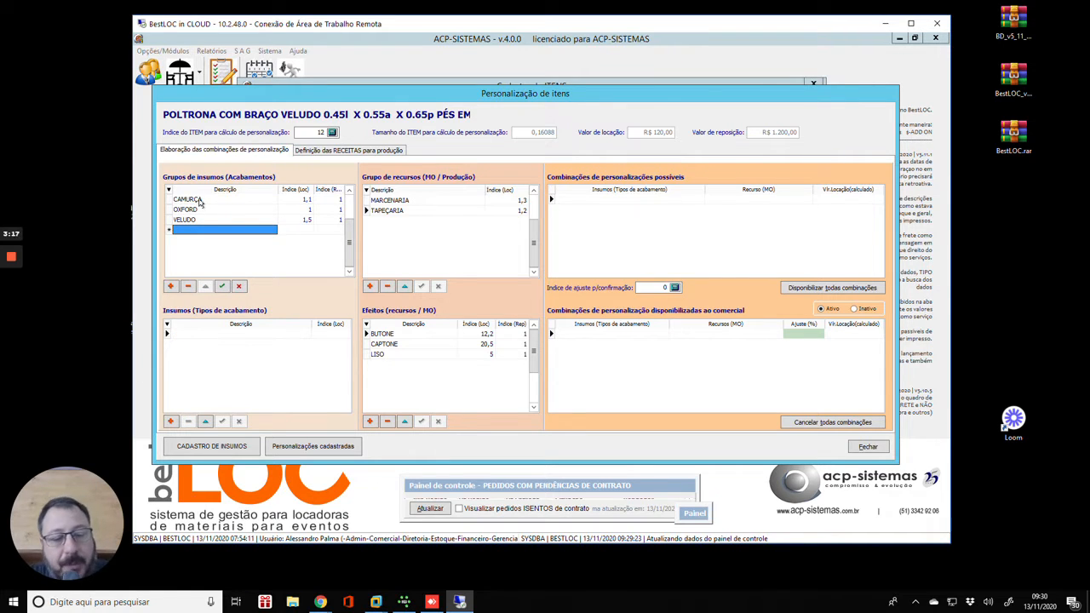
{"action": "type", "text": "SA"}
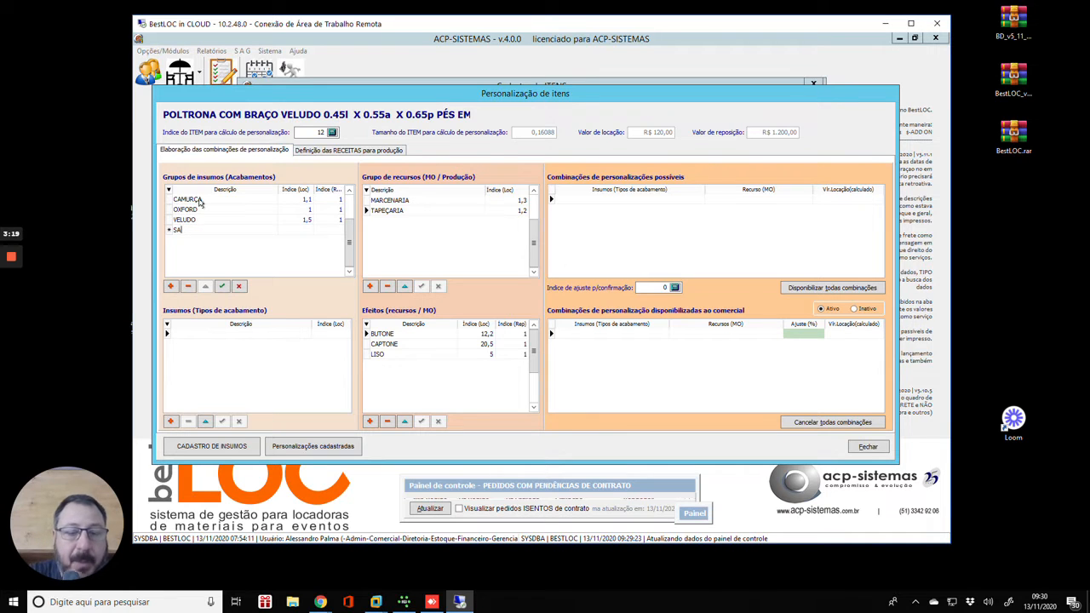
{"action": "type", "text": "RJA"}
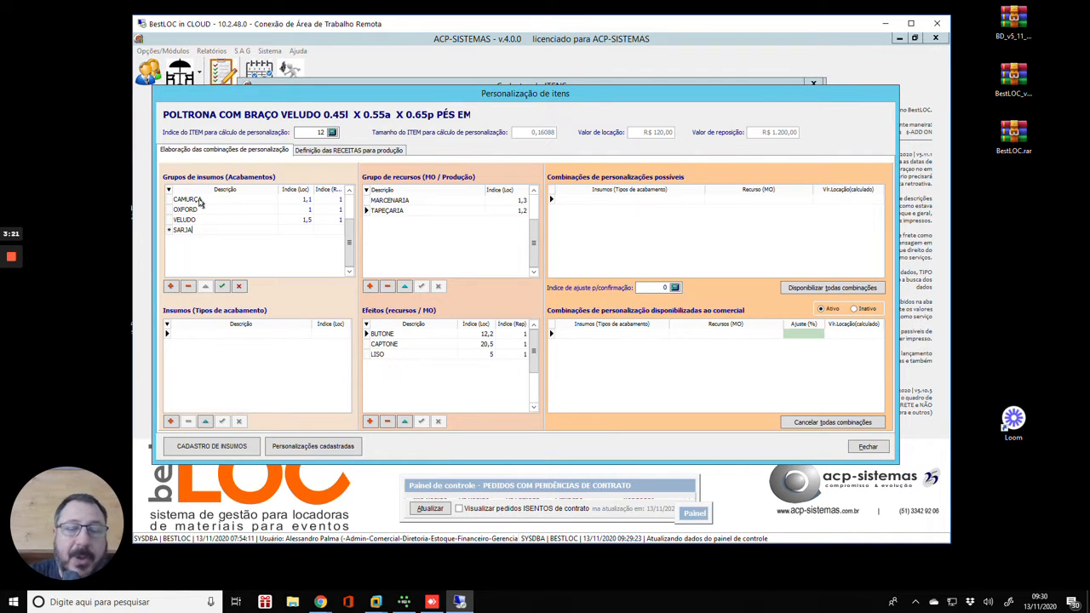
{"action": "key", "text": "Return"}
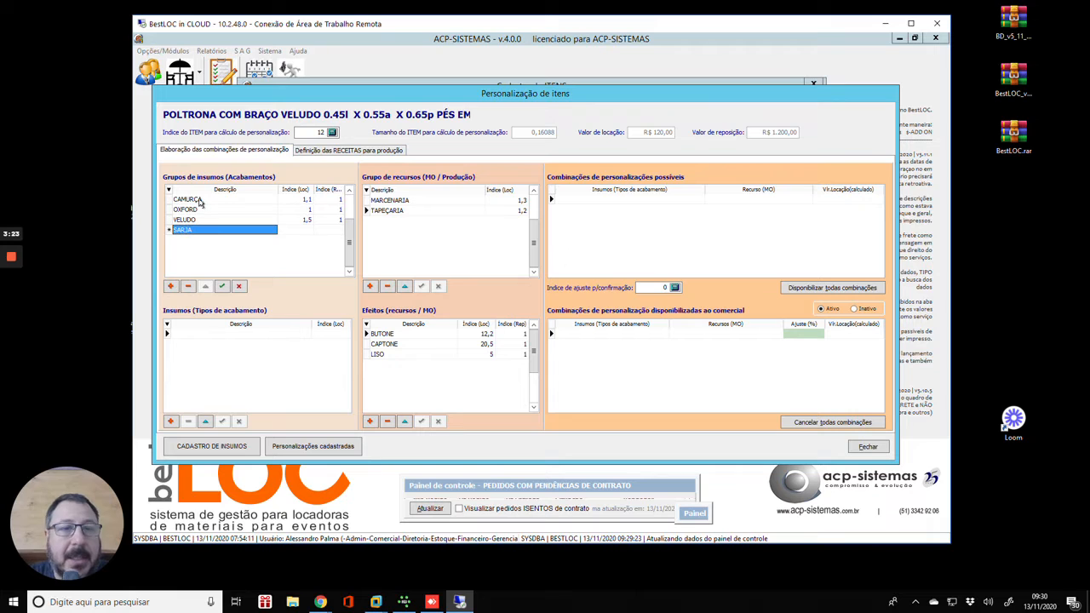
{"action": "key", "text": "Tab"}
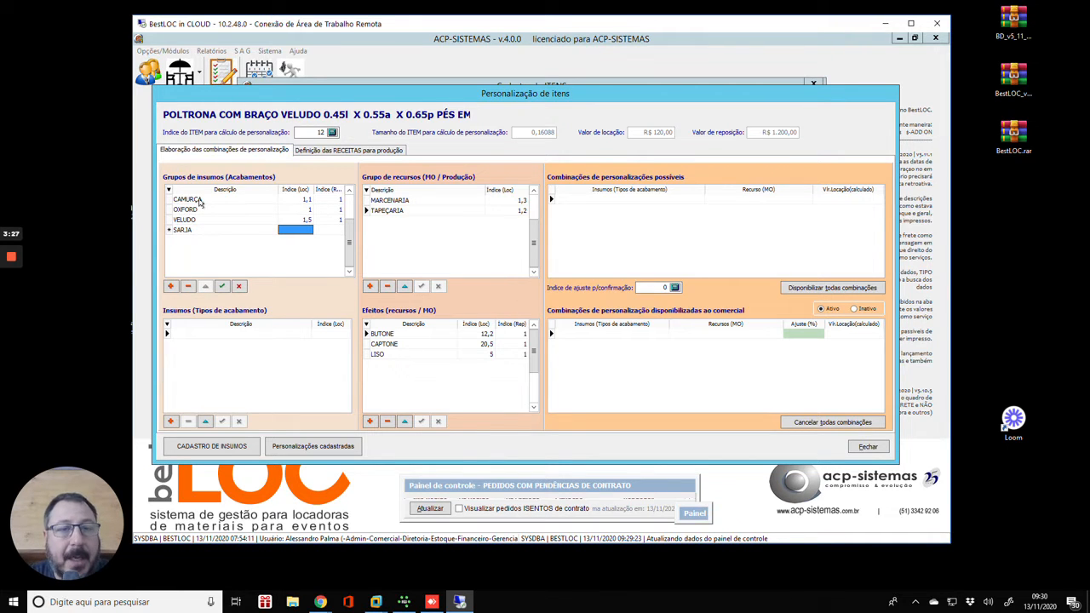
{"action": "type", "text": "1,8"}
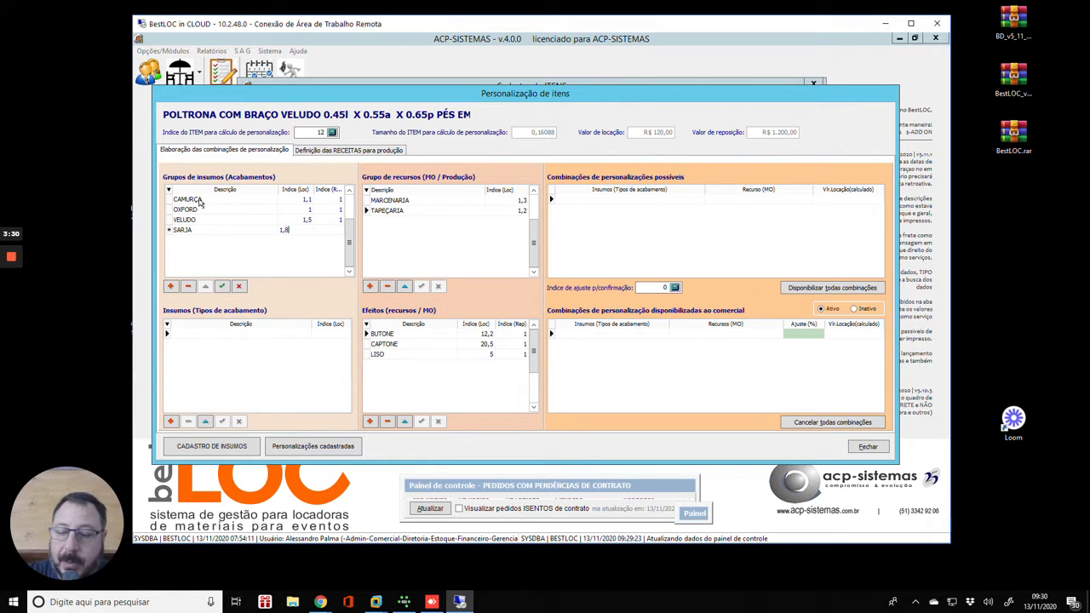
{"action": "key", "text": "Return"}
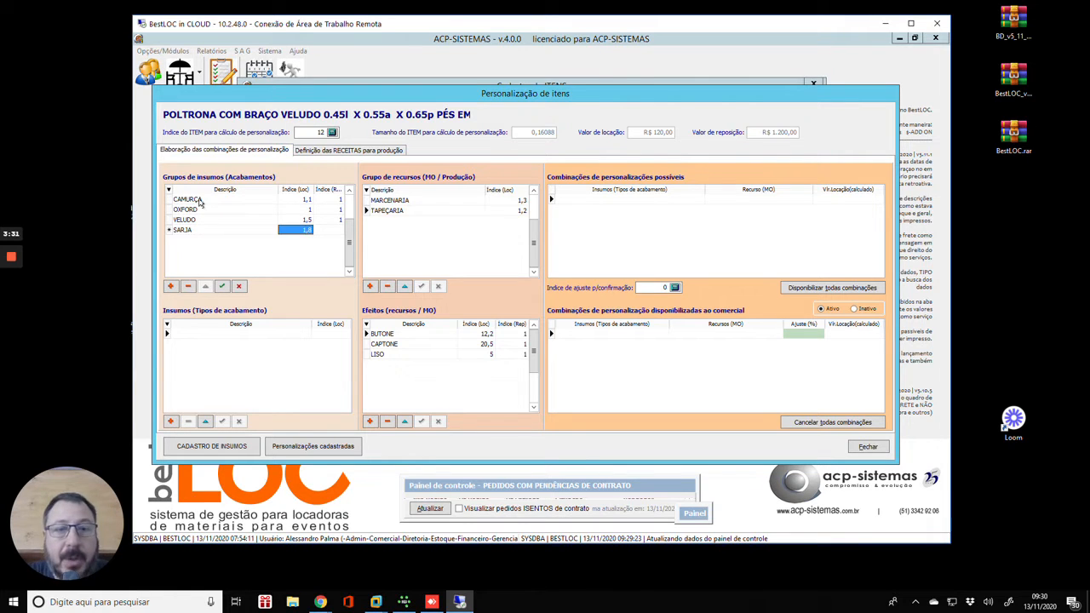
{"action": "key", "text": "Tab"}
{"action": "type", "text": "1"}
{"action": "key", "text": "Up"}
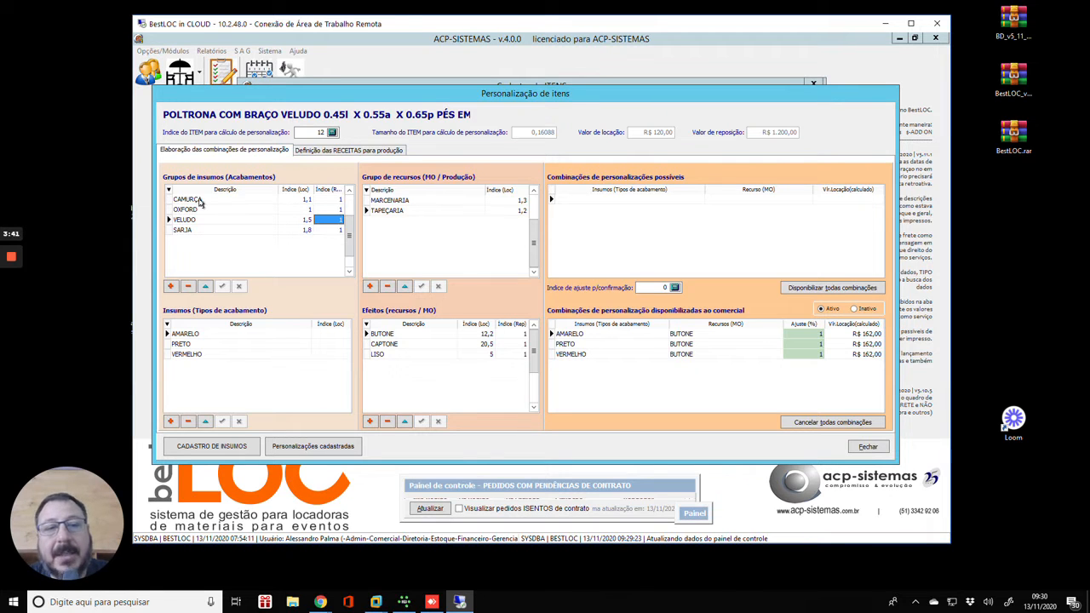
Step: Compare the finish types and commercial combinations of the VELUDO and SARJA input groups
{"action": "key", "text": "Down"}
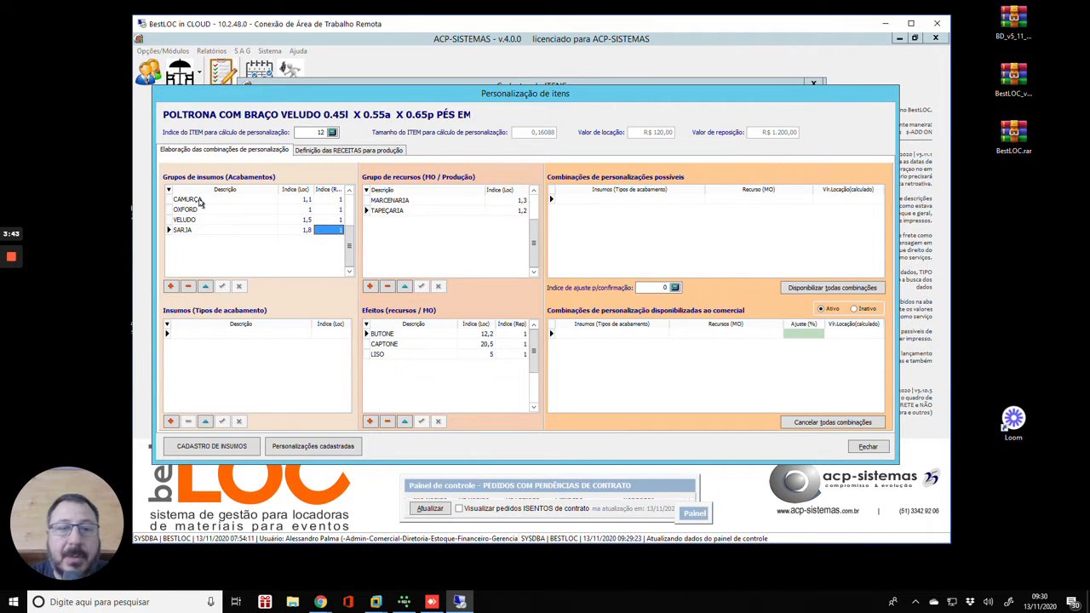
{"action": "key", "text": "Left"}
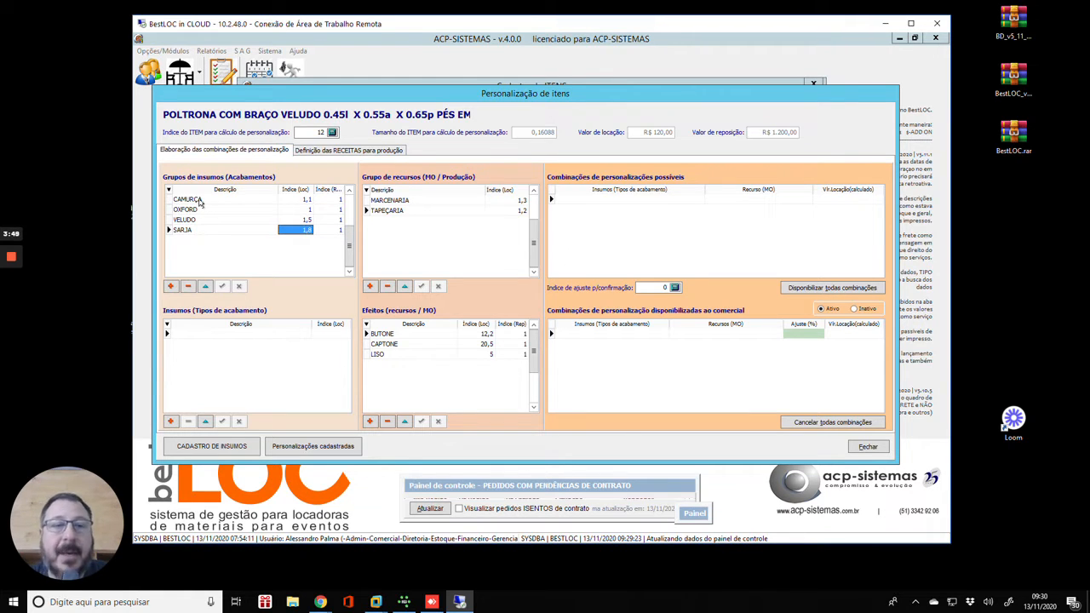
{"action": "key", "text": "Up"}
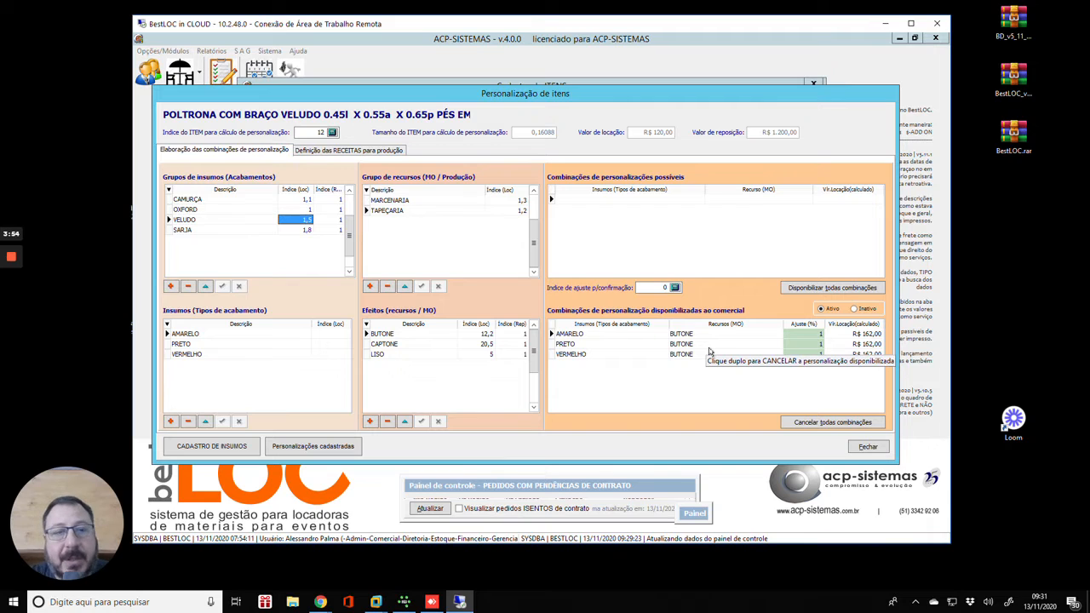
{"action": "left_click", "coordinate": [244, 234]}
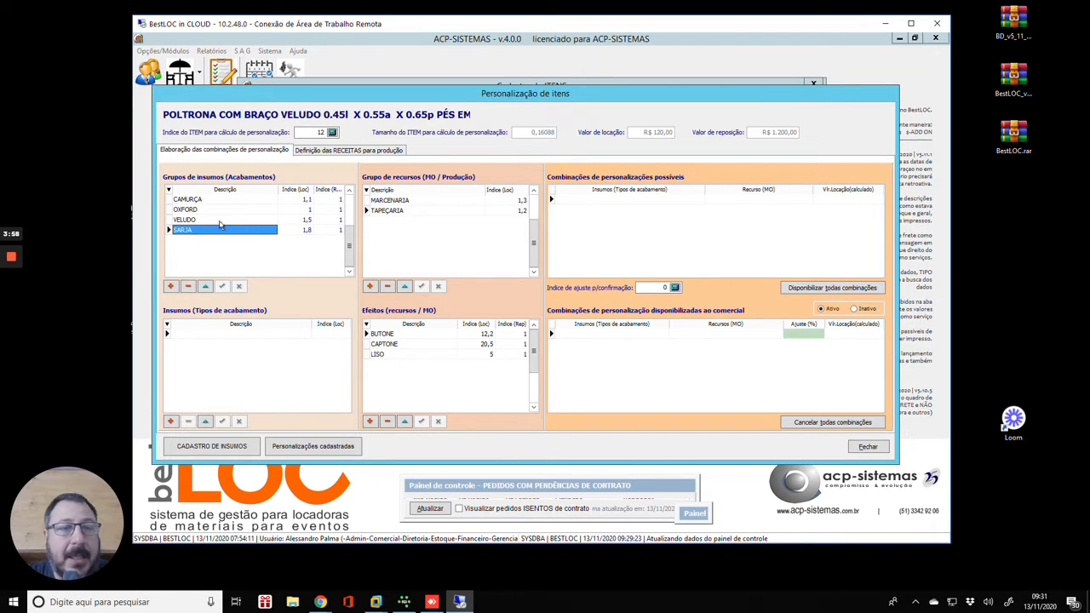
{"action": "left_click", "coordinate": [213, 219]}
{"action": "left_click", "coordinate": [211, 231]}
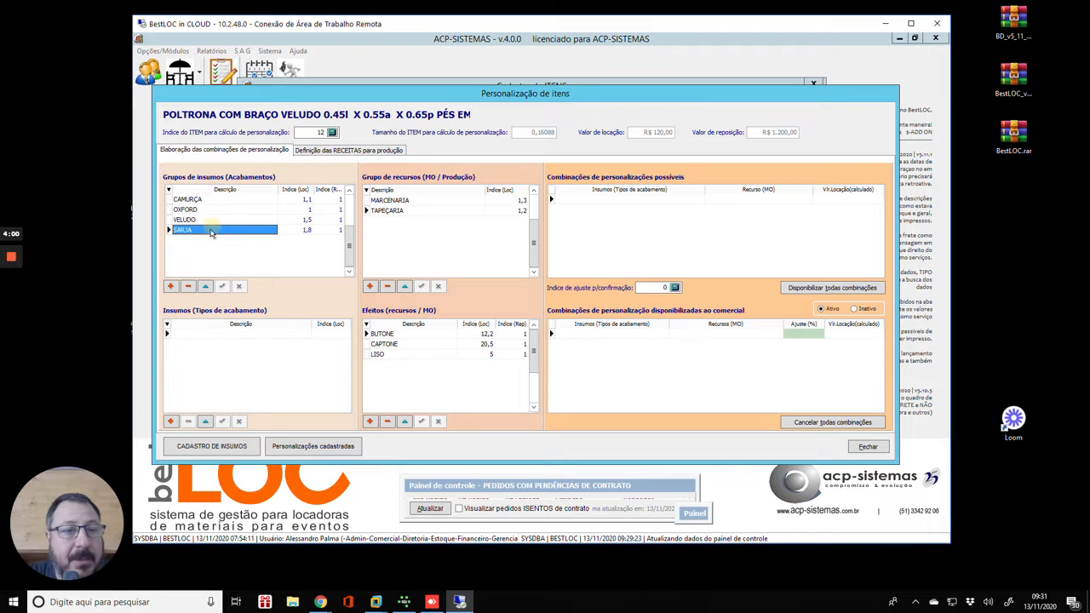
{"action": "left_click", "coordinate": [205, 220]}
{"action": "key", "text": "Down"}
{"action": "key", "text": "Up"}
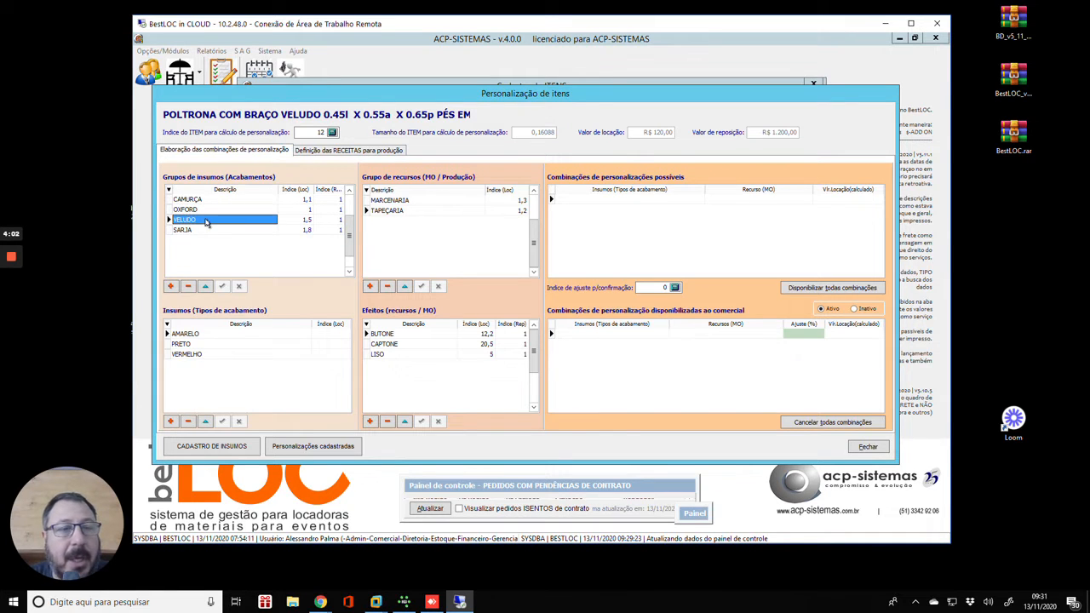
{"action": "key", "text": "Down"}
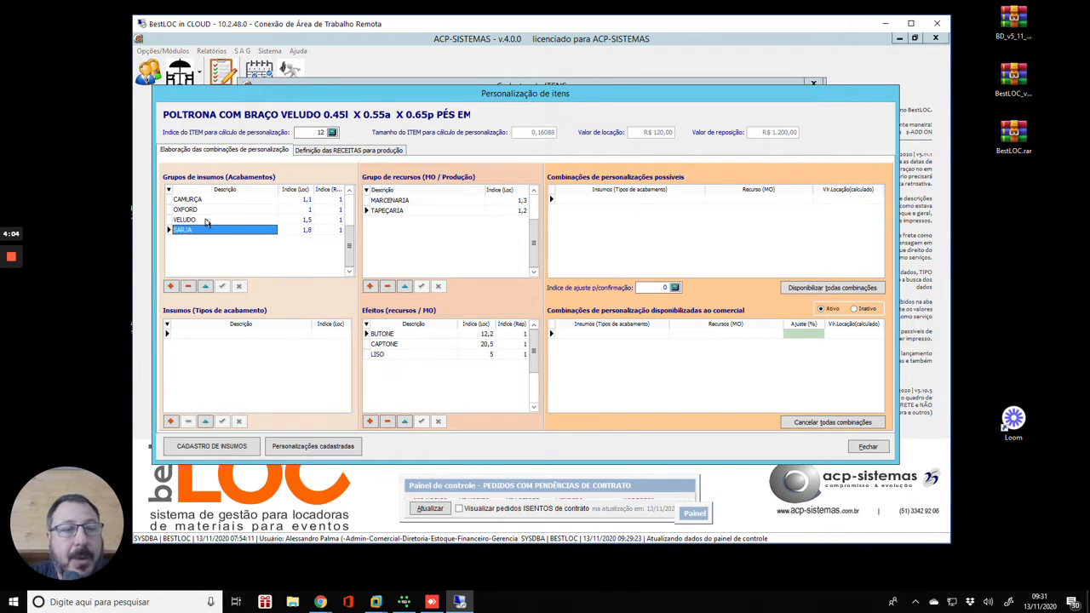
Step: Add a finish type named PRETO with rental index 1 to the SARJA input group
{"action": "left_click", "coordinate": [236, 338]}
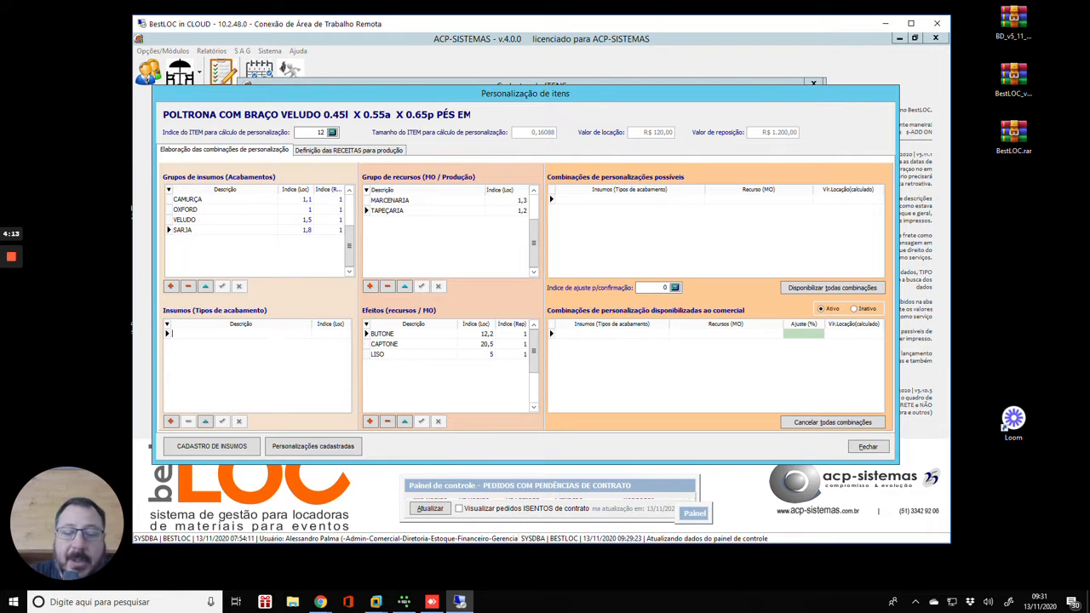
{"action": "type", "text": "PREO"}
{"action": "key", "text": "BackSpace"}
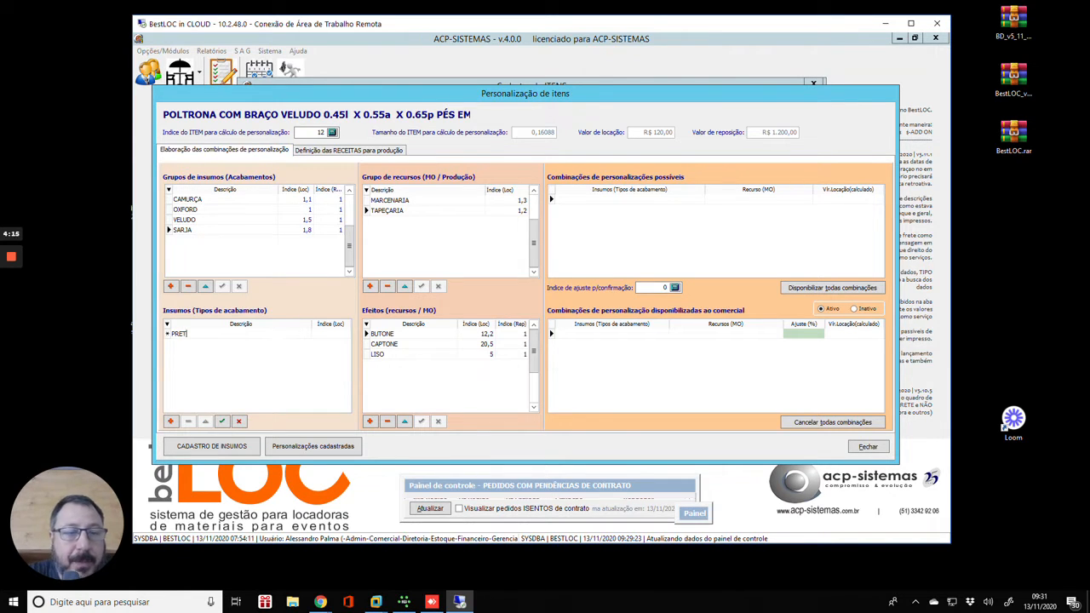
{"action": "type", "text": "TO"}
{"action": "key", "text": "Tab"}
{"action": "type", "text": "1"}
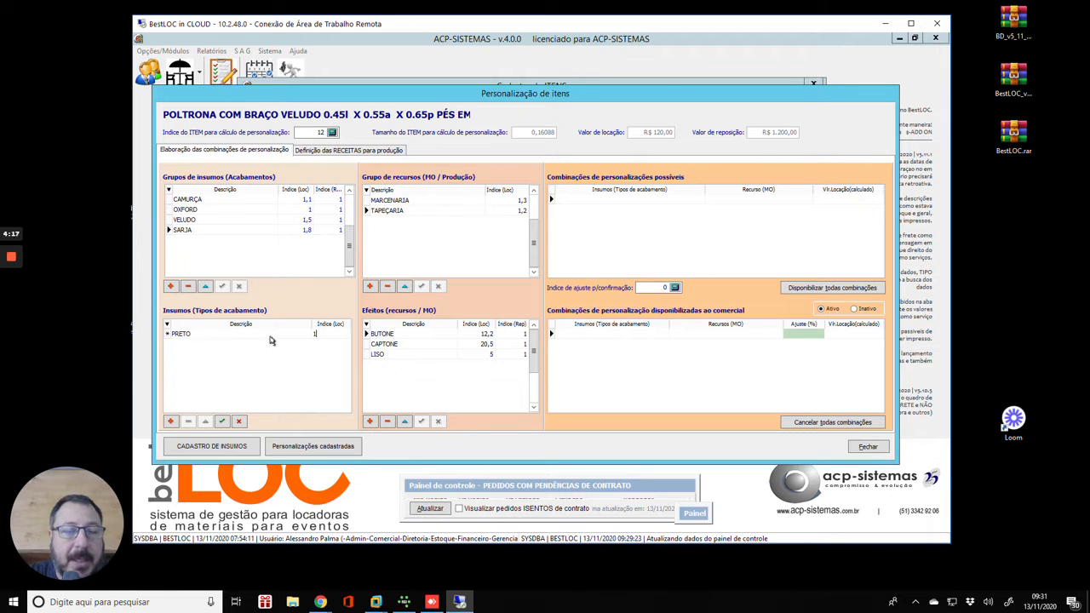
{"action": "key", "text": "Tab"}
Step: Add a finish type named VERDE with rental index 2 to the SARJA group
{"action": "type", "text": "VERDE"}
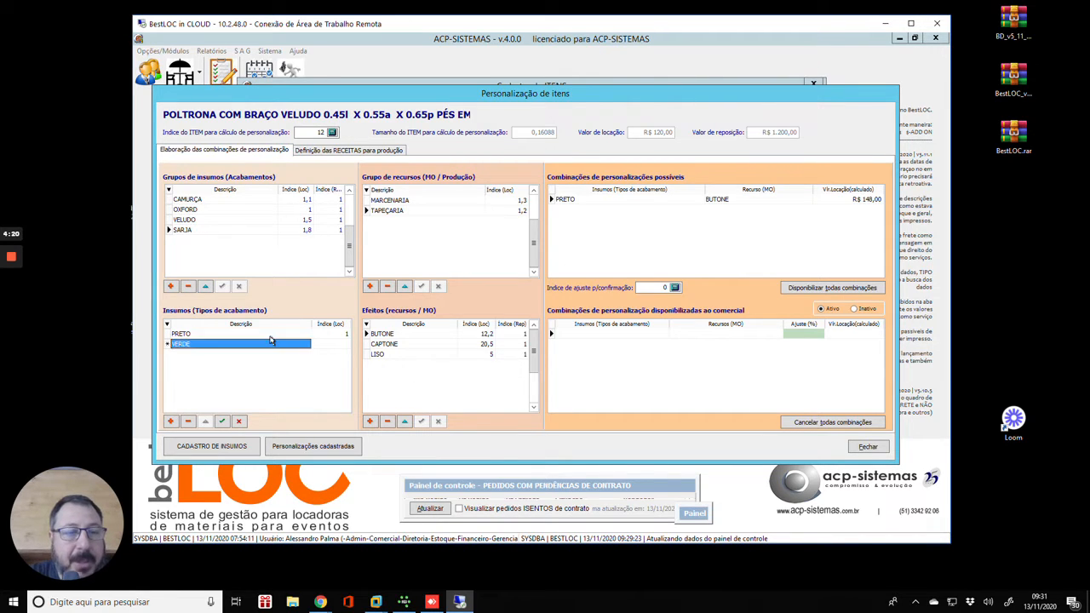
{"action": "key", "text": "Tab"}
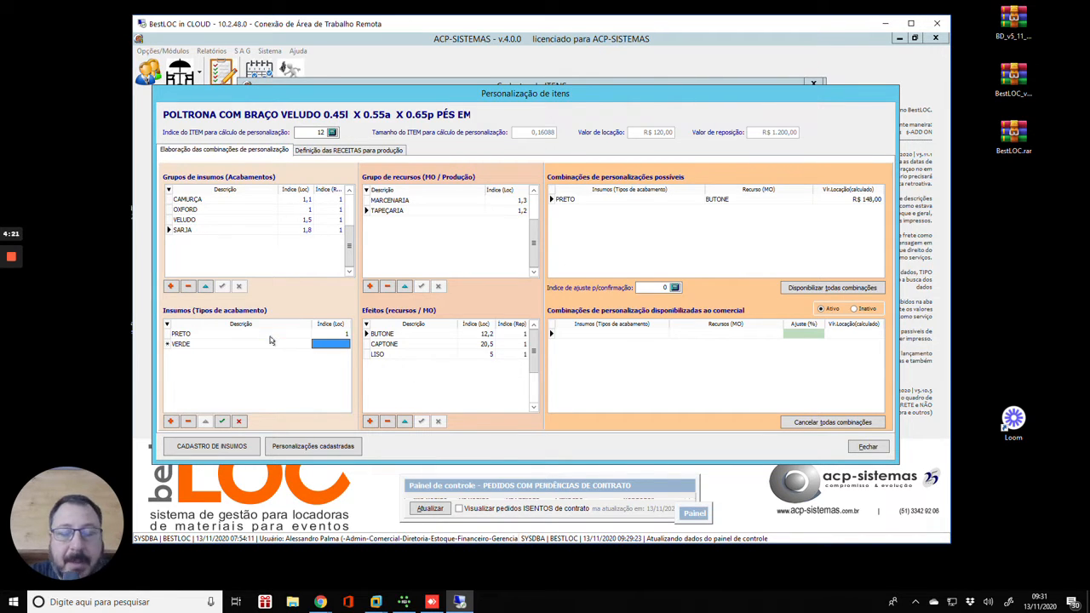
{"action": "key", "text": "Tab"}
Step: Add a finish type named AMARELO with rental index 1 and set VERDE's rental index to 1
{"action": "type", "text": "AMARA"}
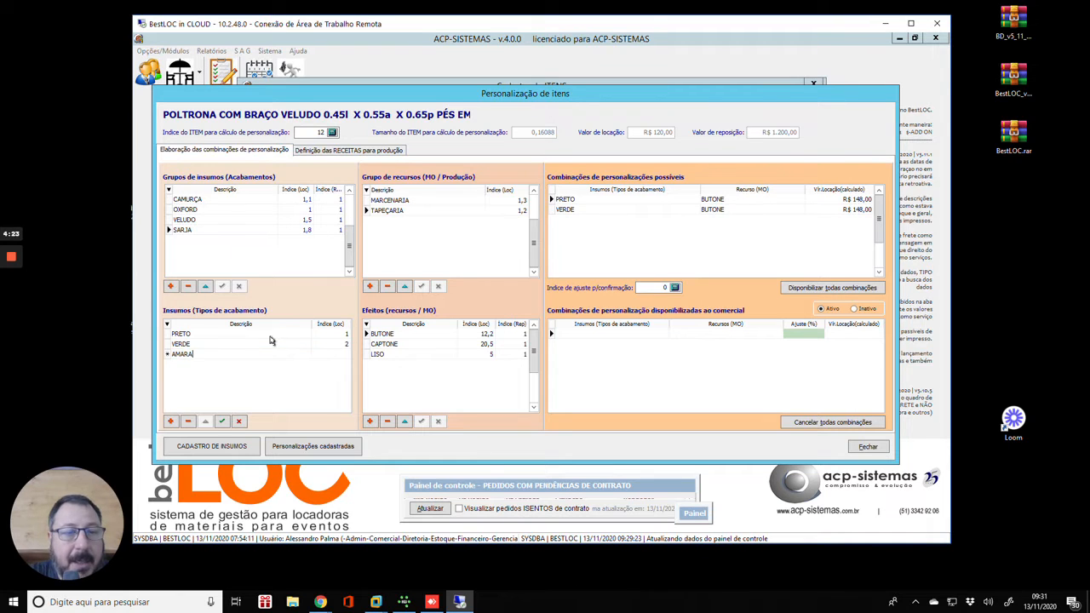
{"action": "key", "text": "BackSpace"}
{"action": "type", "text": "ELO"}
{"action": "key", "text": "Return"}
{"action": "key", "text": "Right"}
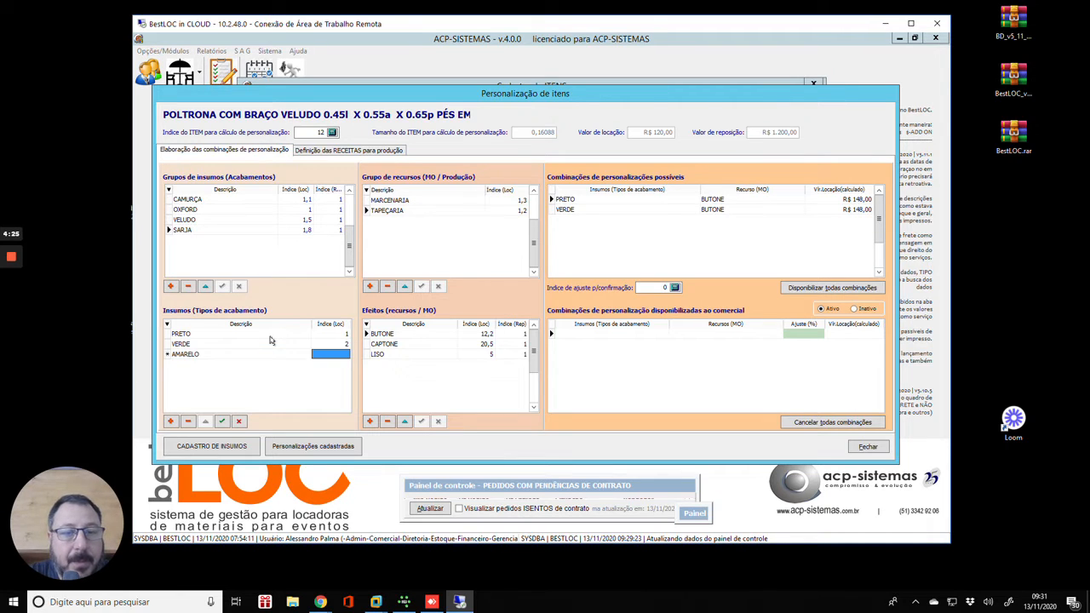
{"action": "type", "text": "1"}
{"action": "key", "text": "Up"}
{"action": "type", "text": "1"}
{"action": "key", "text": "Down"}
{"action": "key", "text": "Left"}
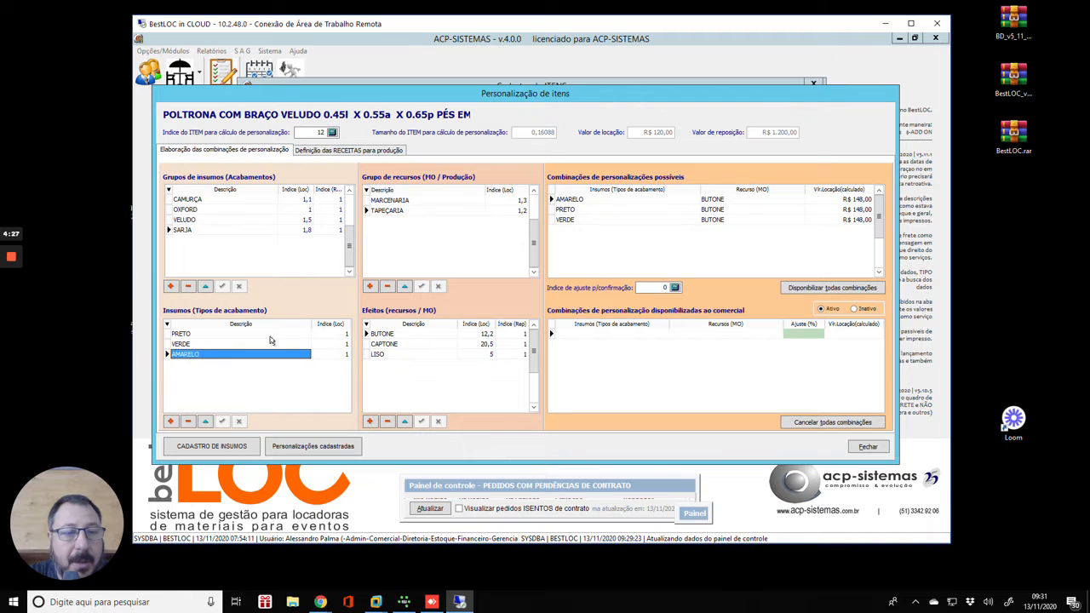
Step: Add a finish type named BRANCO with rental index 2 to the SARJA group
{"action": "key", "text": "Down"}
{"action": "type", "text": "BRANCO"}
{"action": "key", "text": "Return"}
{"action": "key", "text": "Right"}
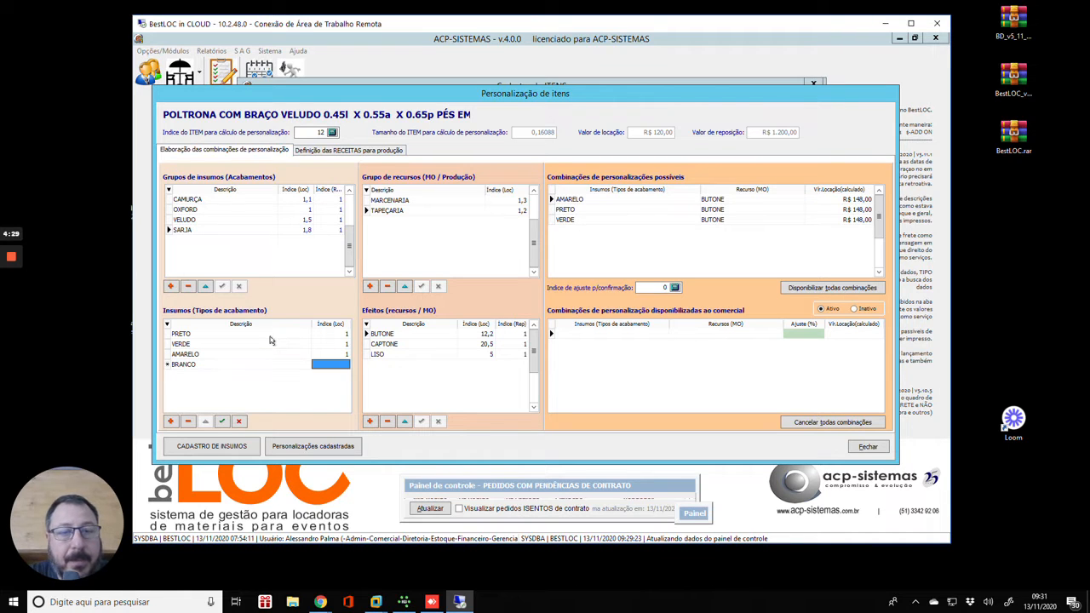
{"action": "type", "text": "2"}
{"action": "key", "text": "Up"}
{"action": "key", "text": "Left"}
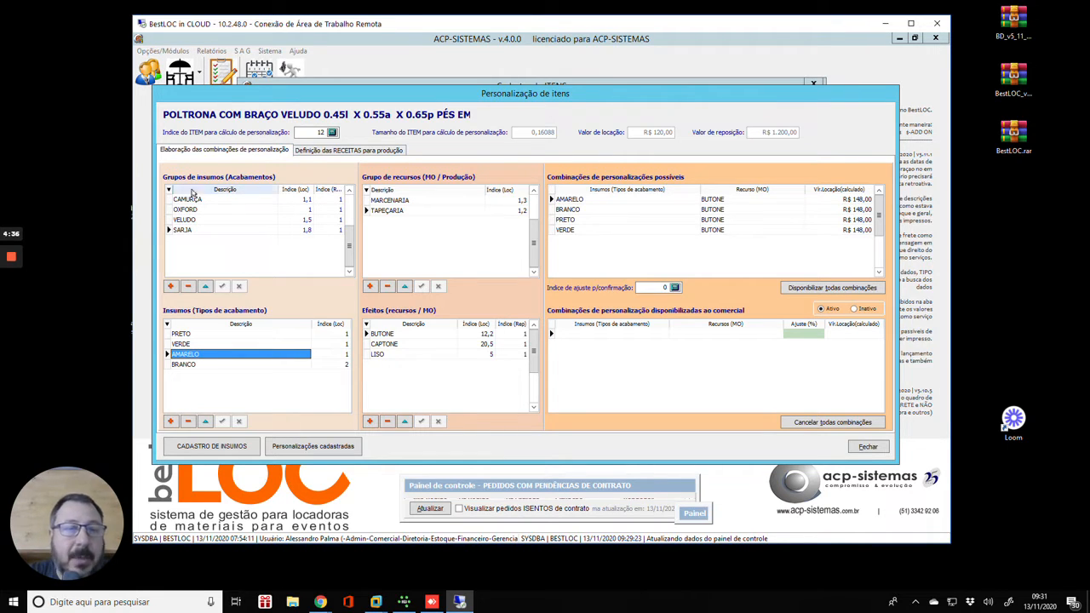
Step: Compare the VELUDO group's finish types and combinations with those of SARJA, going through the SARJA finish types
{"action": "left_click", "coordinate": [204, 220]}
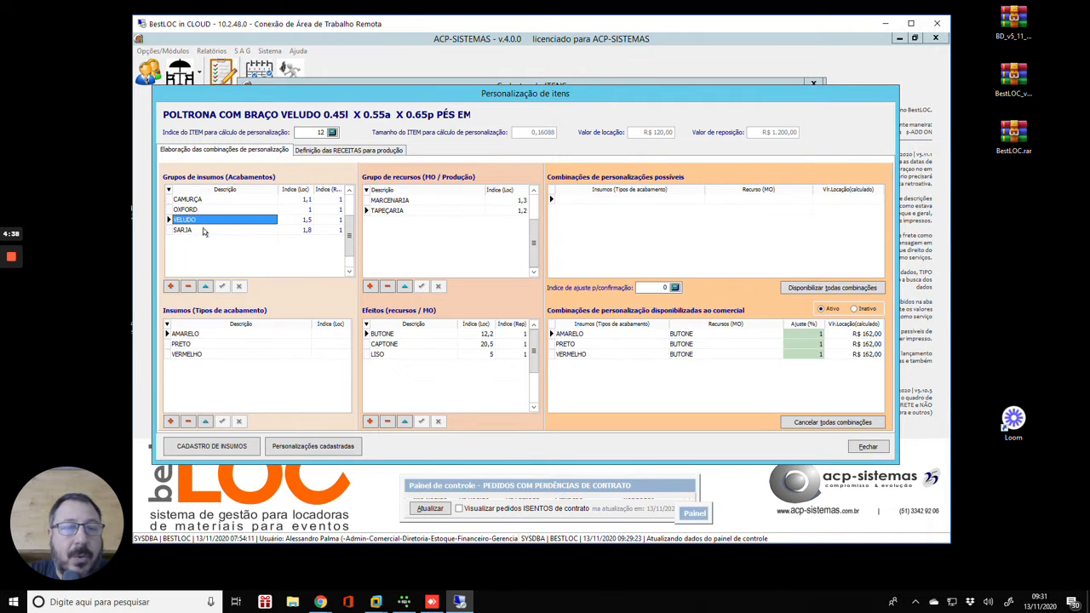
{"action": "left_click", "coordinate": [205, 231]}
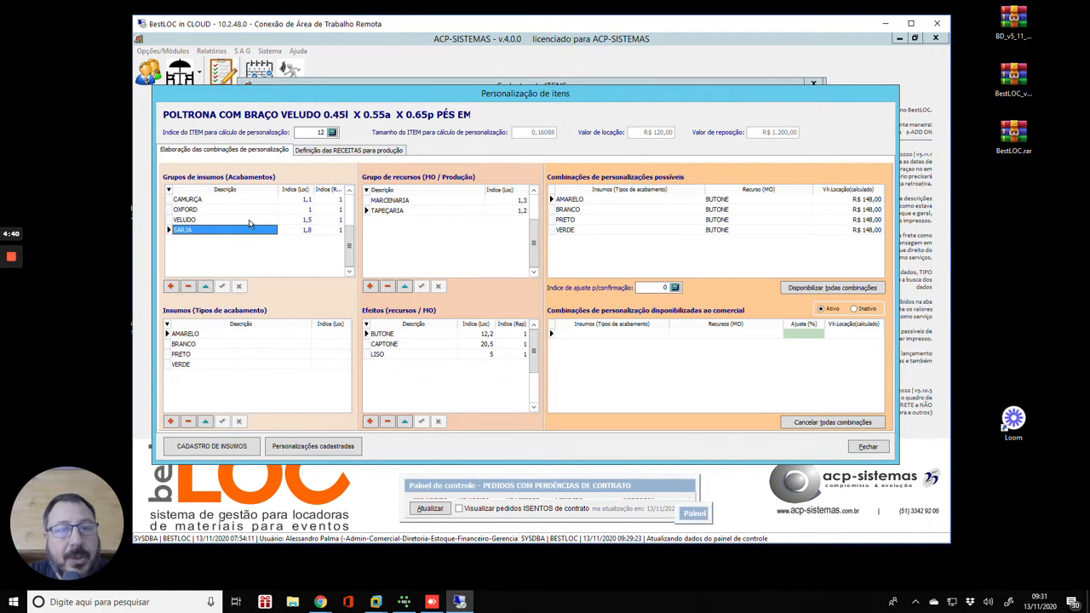
{"action": "left_click", "coordinate": [207, 337]}
{"action": "key", "text": "Down"}
{"action": "key", "text": "Down"}
{"action": "key", "text": "Up"}
{"action": "key", "text": "Up"}
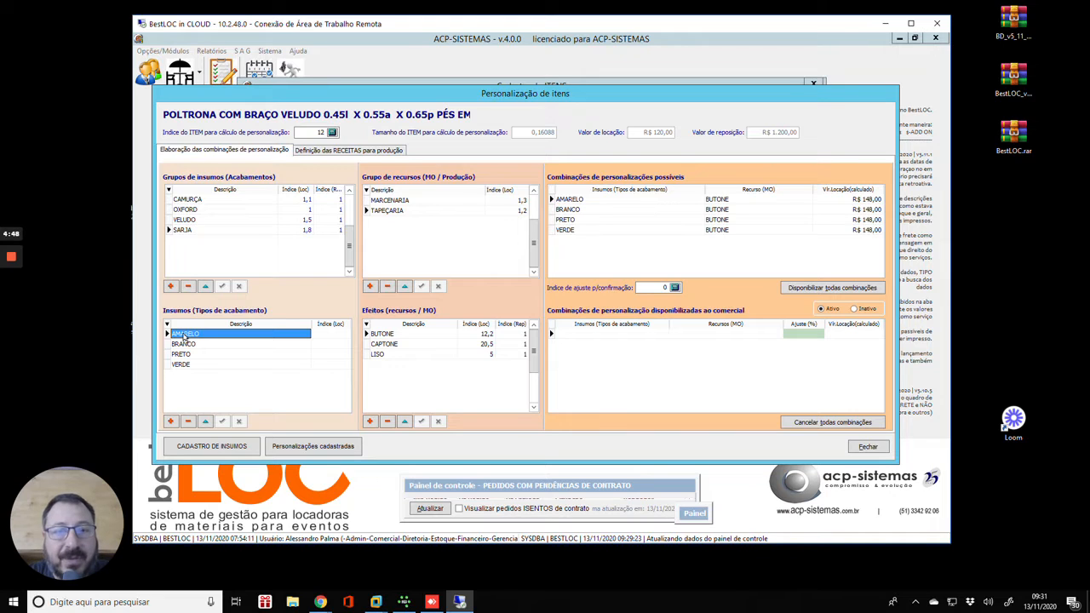
Step: Close the armchair's personalization and item record, and open the input registry (Cadastro de Insumos) for stock
{"action": "left_click", "coordinate": [865, 448]}
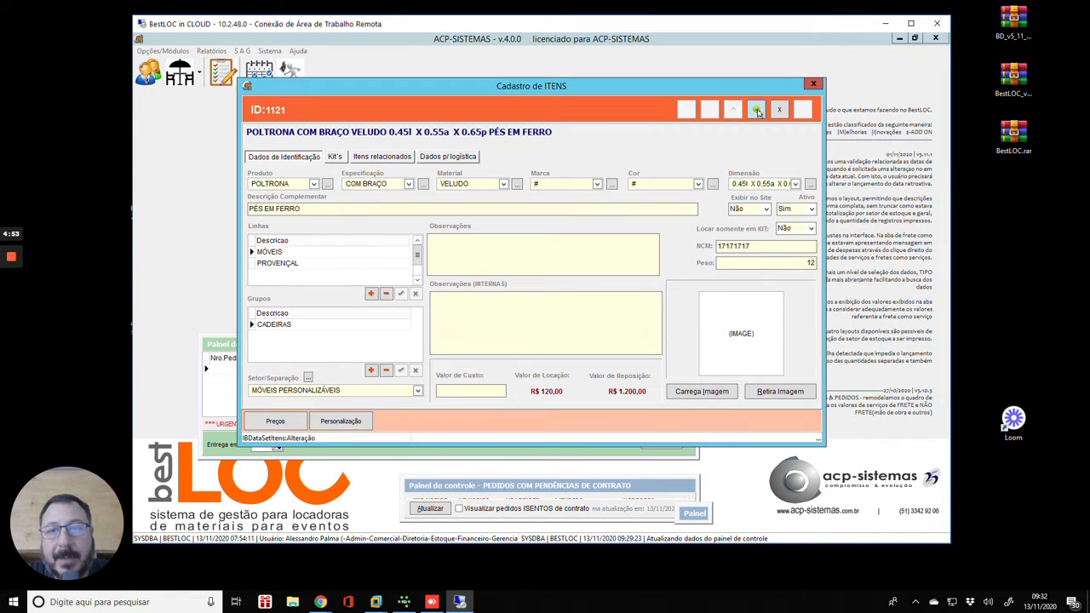
{"action": "left_click", "coordinate": [813, 84]}
{"action": "left_click", "coordinate": [162, 50]}
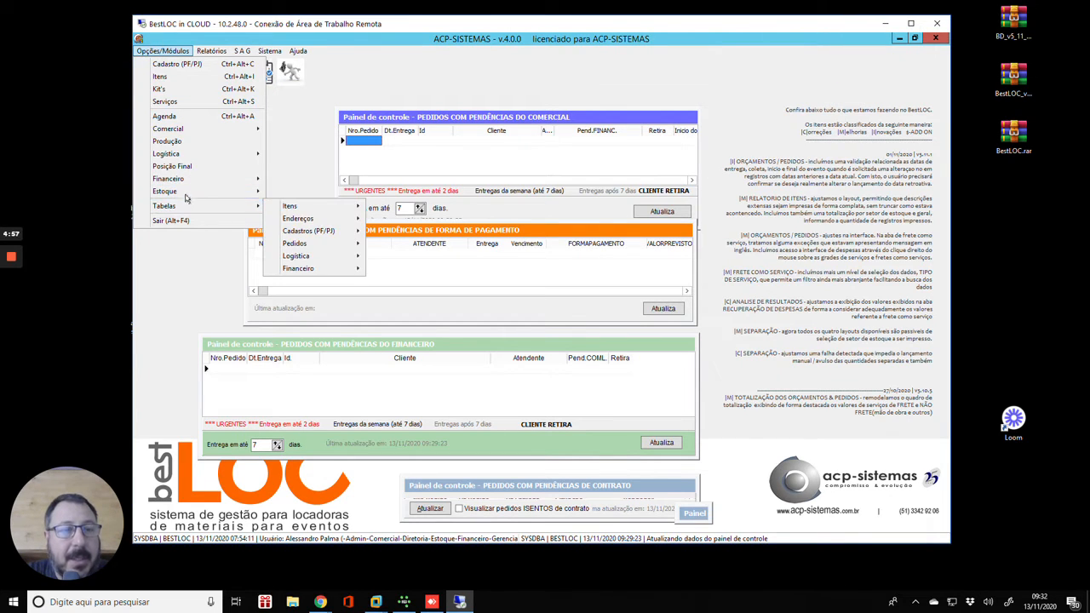
{"action": "mouse_move", "coordinate": [184, 192]}
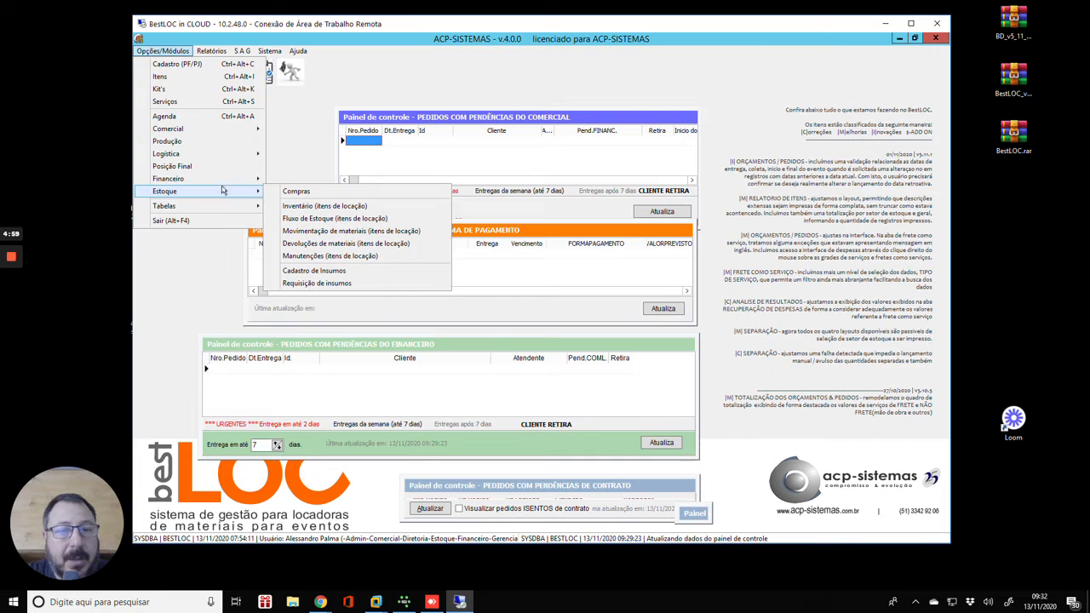
{"action": "left_click", "coordinate": [336, 272]}
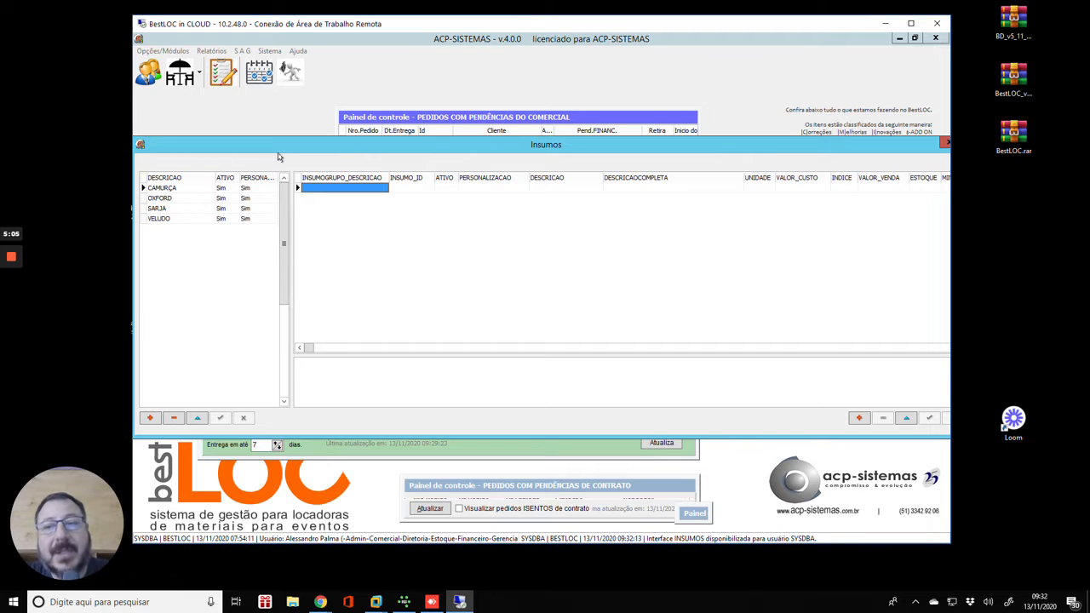
Step: Show the VELUDO group's inputs and narrow the personalization and description columns to review their cost, sale and stock fields
{"action": "left_click", "coordinate": [173, 222]}
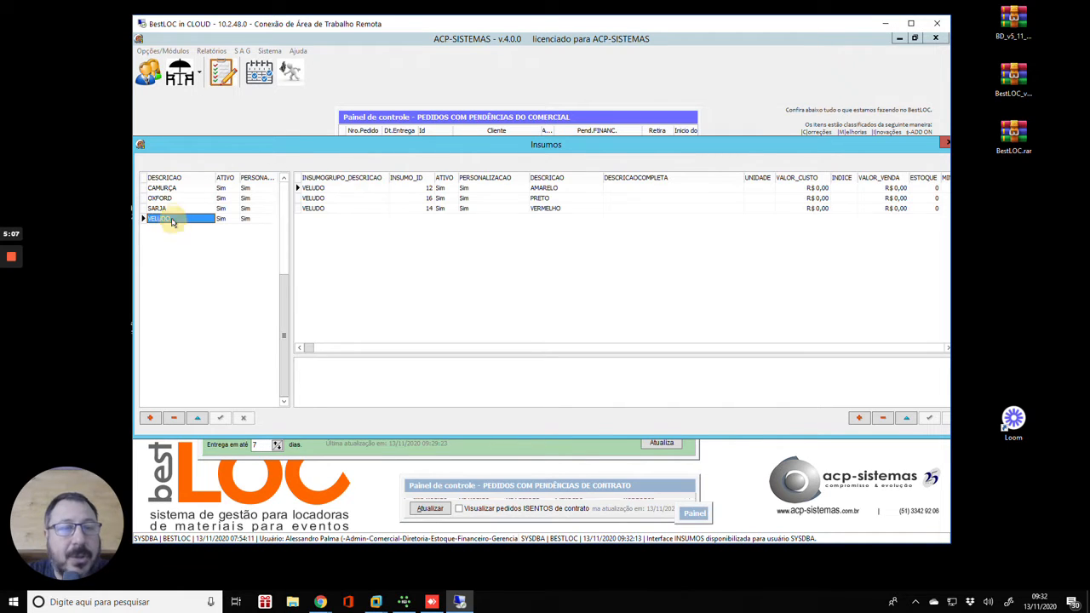
{"action": "left_click", "coordinate": [319, 188]}
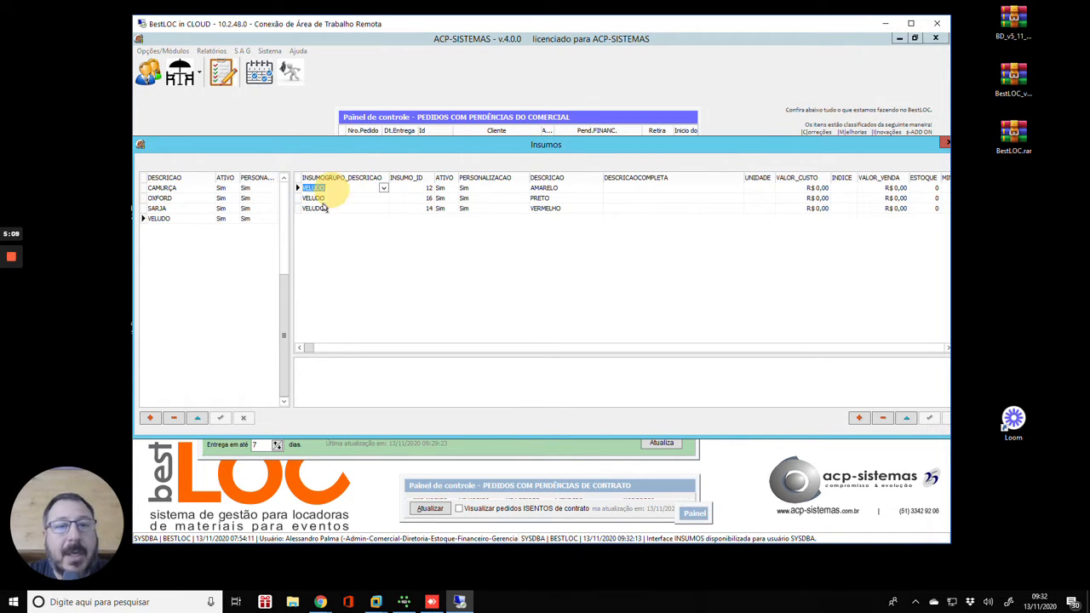
{"action": "left_click", "coordinate": [322, 211]}
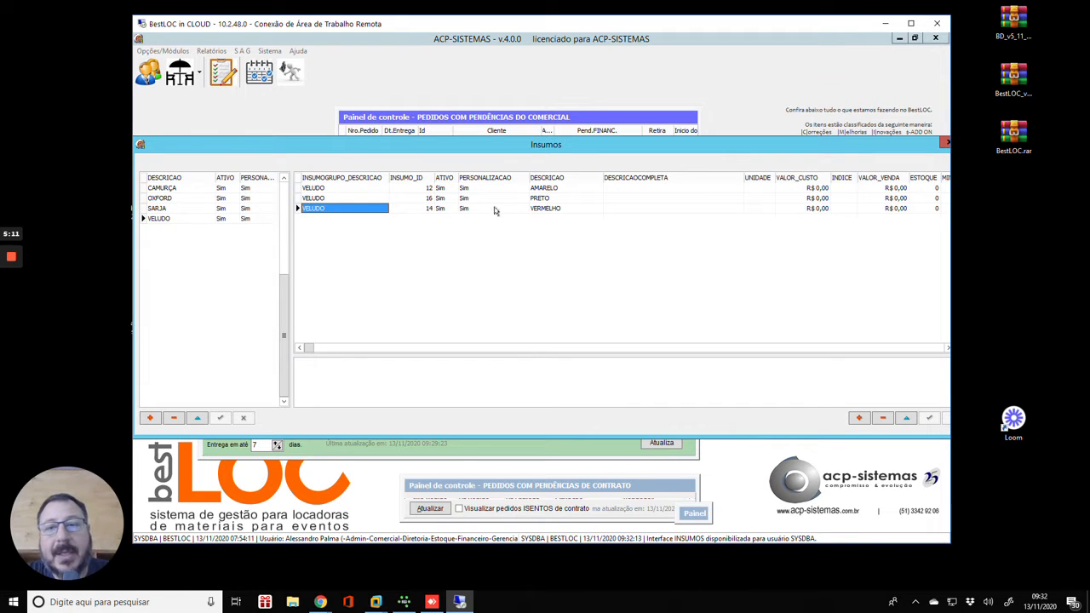
{"action": "left_click_drag", "start_coordinate": [602, 178], "coordinate": [514, 178]}
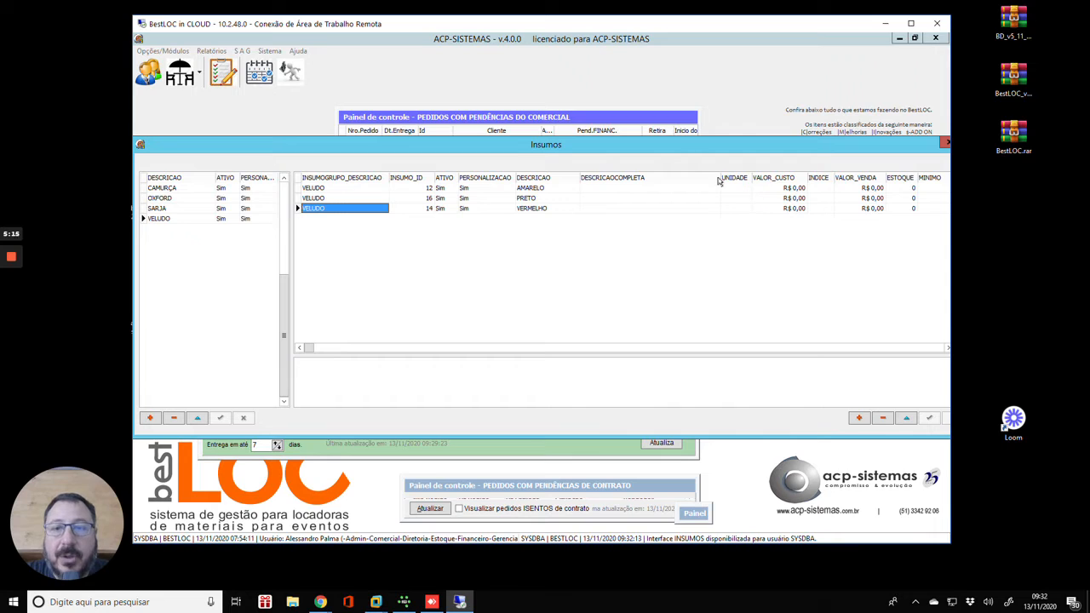
{"action": "left_click_drag", "start_coordinate": [720, 178], "coordinate": [694, 177]}
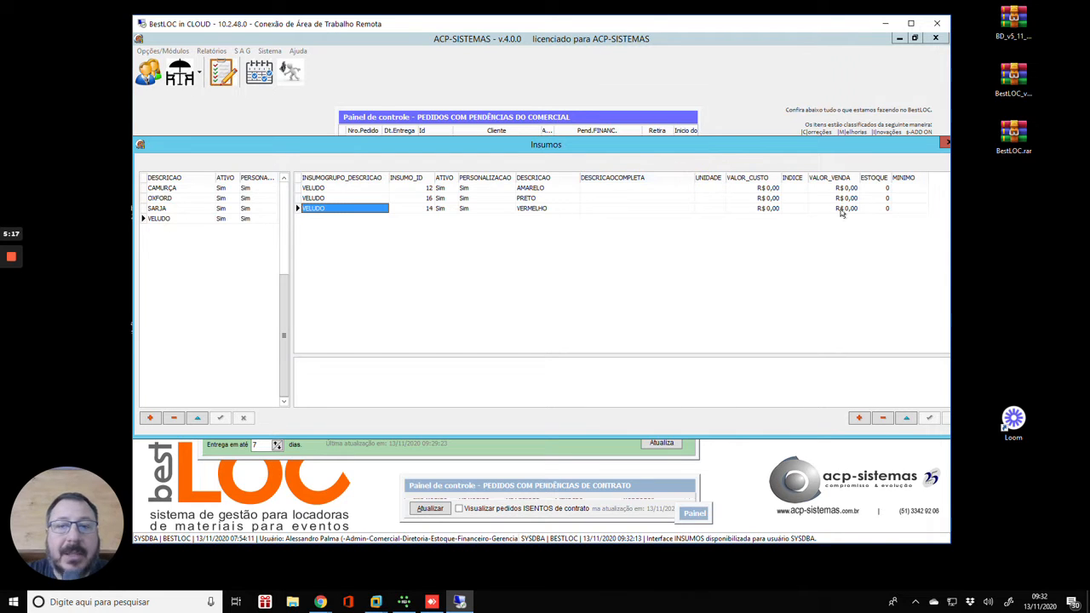
{"action": "left_click", "coordinate": [886, 210]}
{"action": "left_click", "coordinate": [453, 210]}
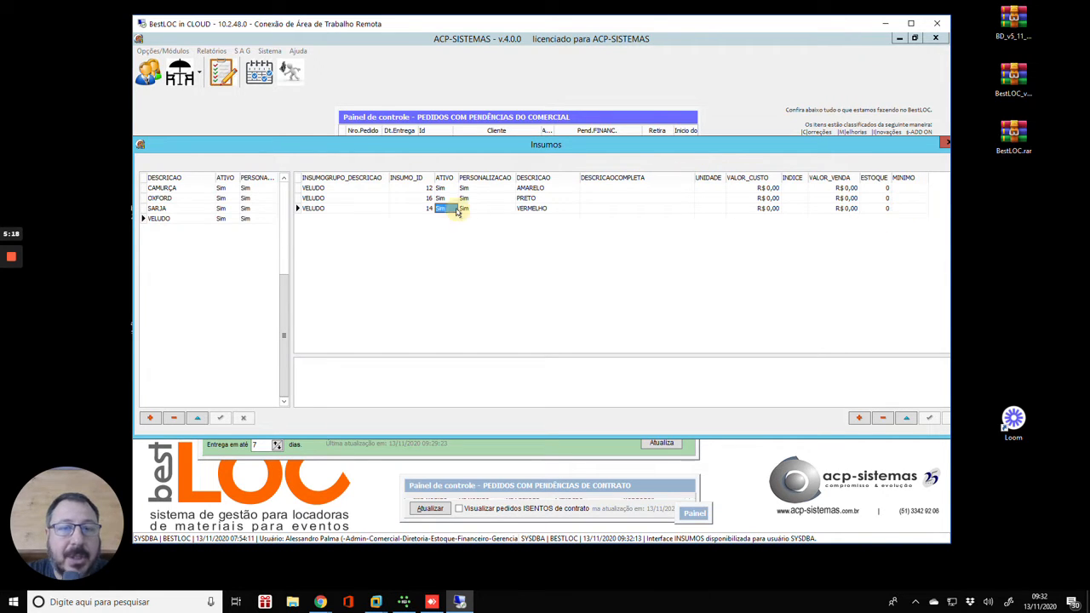
{"action": "left_click", "coordinate": [371, 209]}
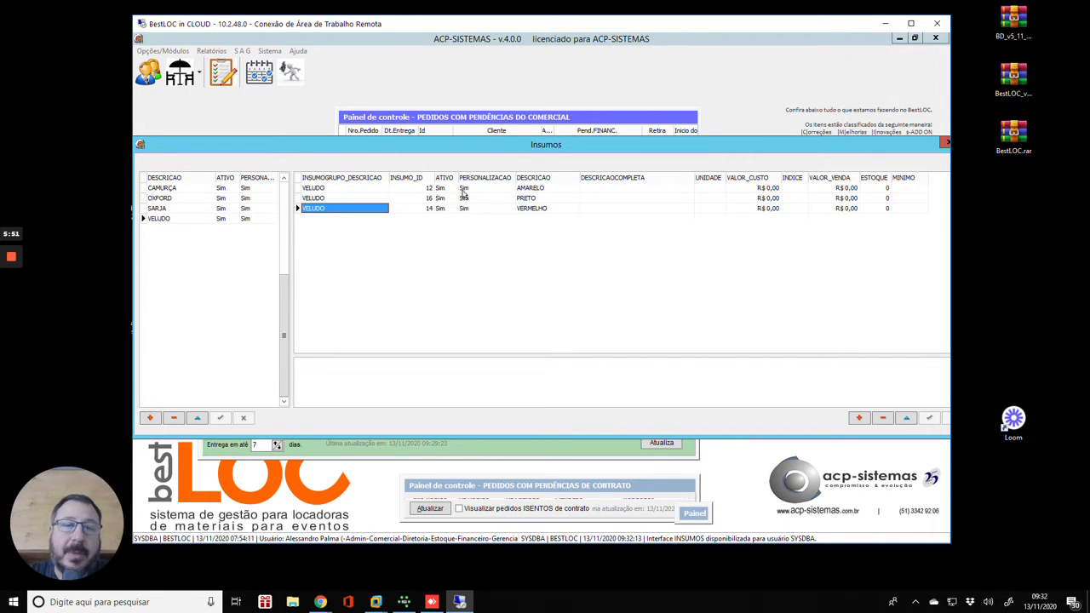
Step: Examine the ID, active and personalization fields of the VERMELHO input in the VELUDO group
{"action": "key", "text": "Tab"}
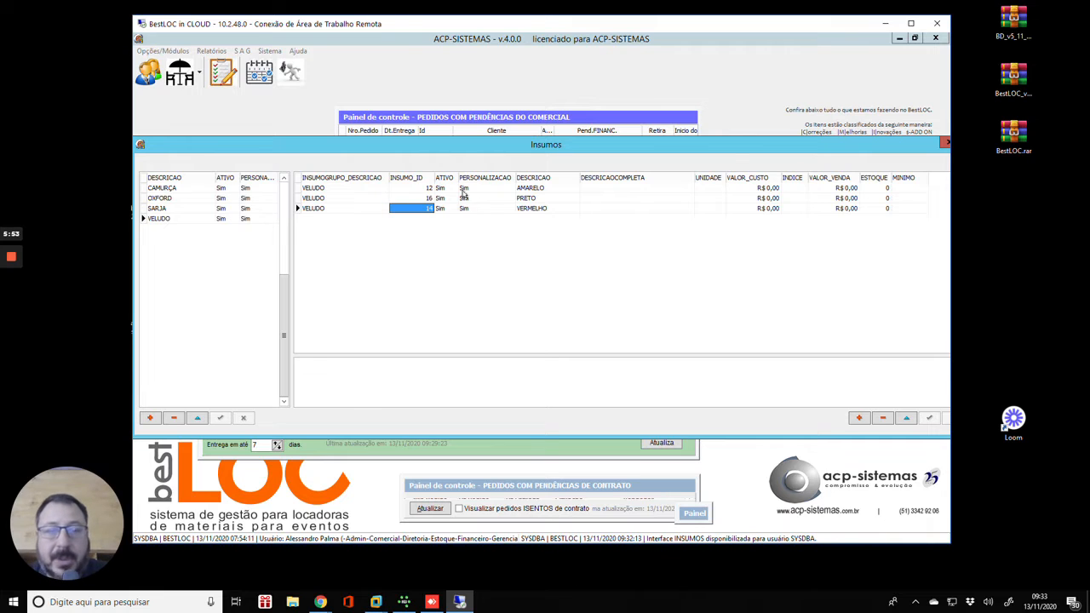
{"action": "key", "text": "Tab"}
{"action": "key", "text": "Tab"}
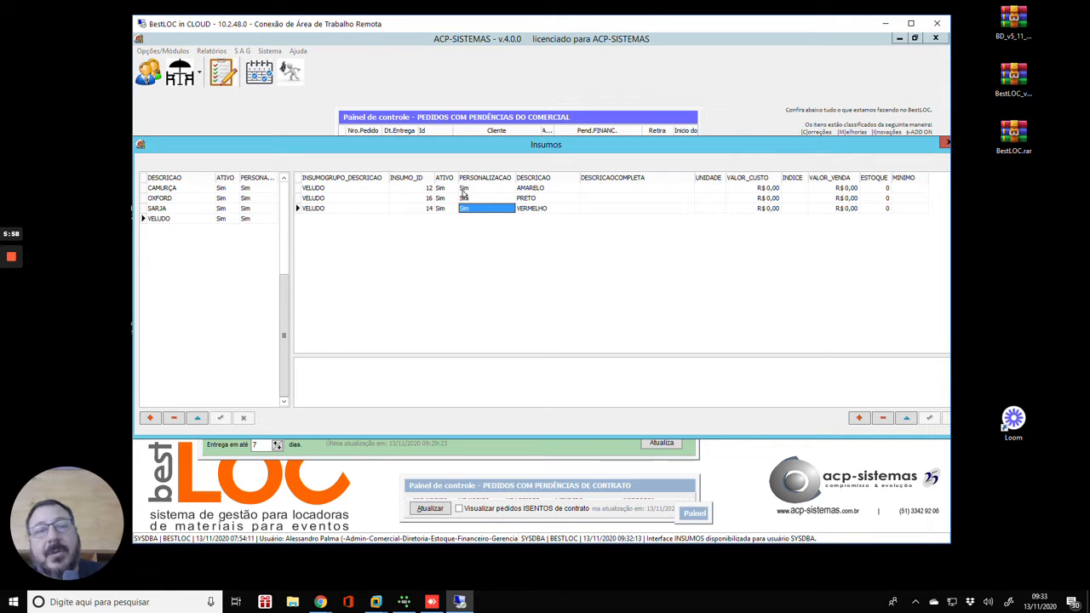
{"action": "key", "text": "shift+Tab"}
{"action": "key", "text": "shift+Tab"}
{"action": "key", "text": "shift+Tab"}
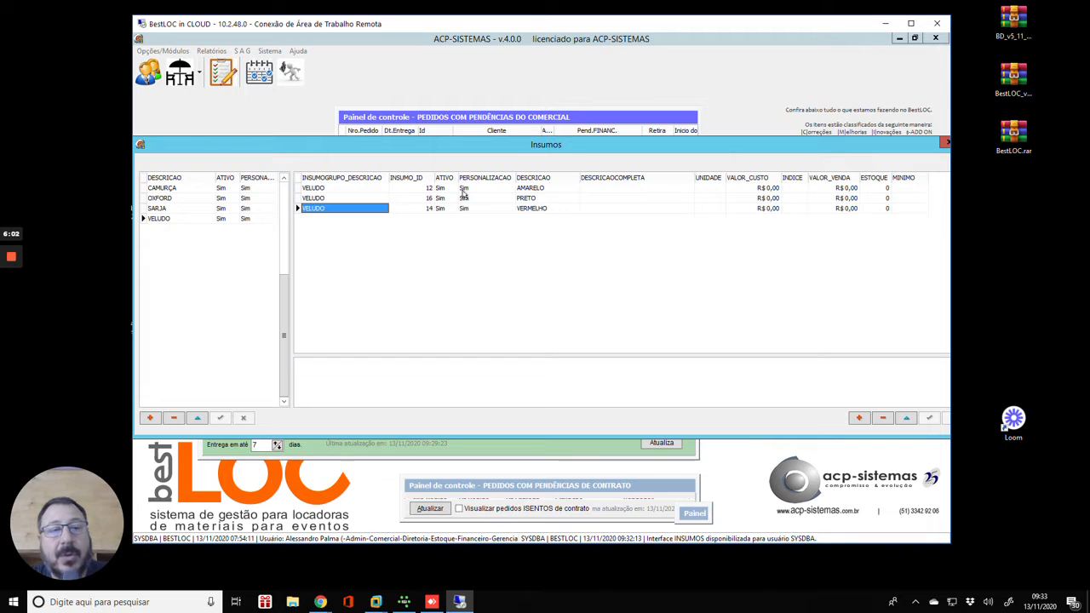
{"action": "key", "text": "Up"}
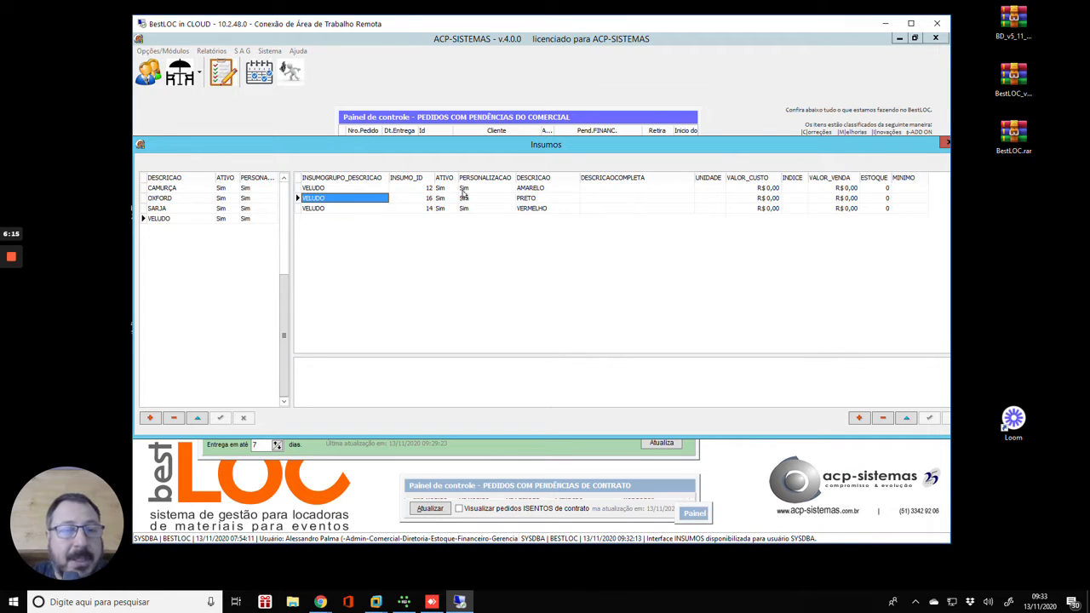
Step: Compare the registered inputs of the SARJA, OXFORD and VELUDO groups, narrowing the group description column
{"action": "left_click", "coordinate": [173, 209]}
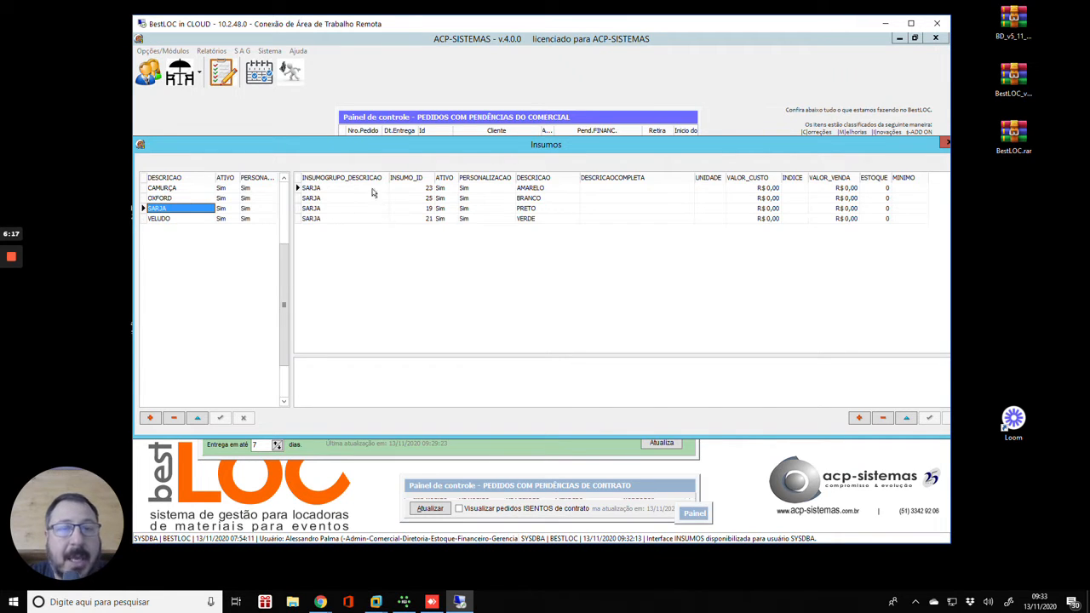
{"action": "left_click_drag", "start_coordinate": [389, 178], "coordinate": [379, 178]}
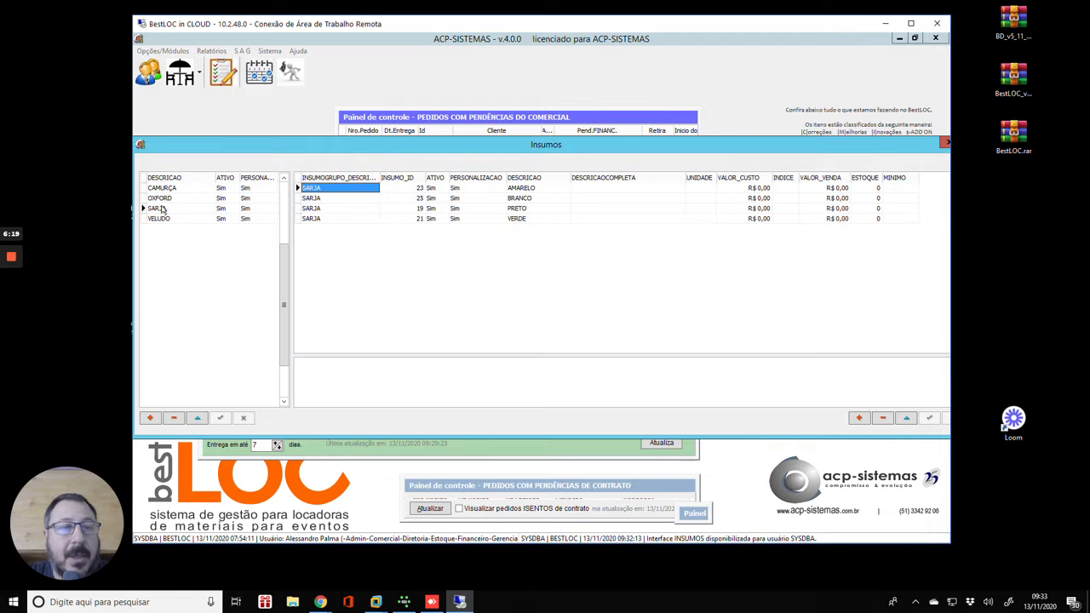
{"action": "left_click", "coordinate": [170, 198]}
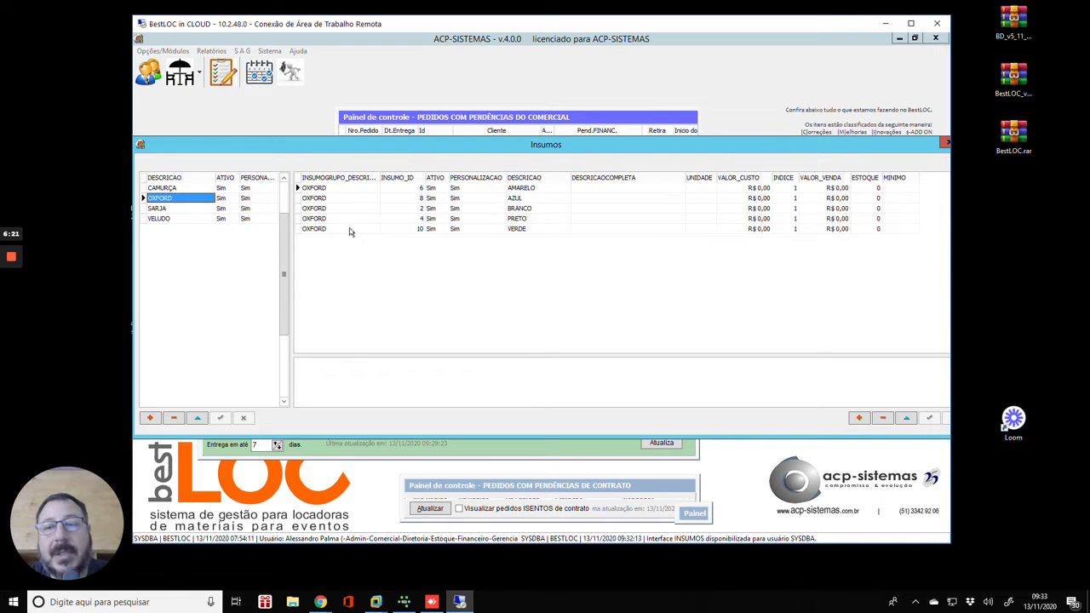
{"action": "left_click", "coordinate": [164, 219]}
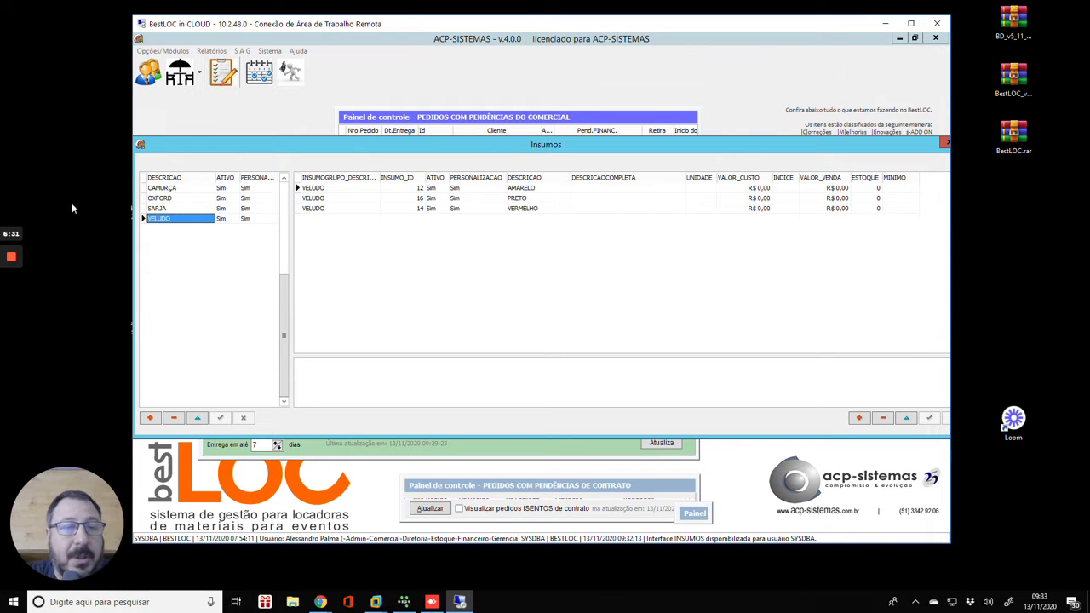
Step: Add an input named NATURAL to the SARJA group, with active and personalization set to Sim
{"action": "key", "text": "Up"}
{"action": "left_click", "coordinate": [332, 223]}
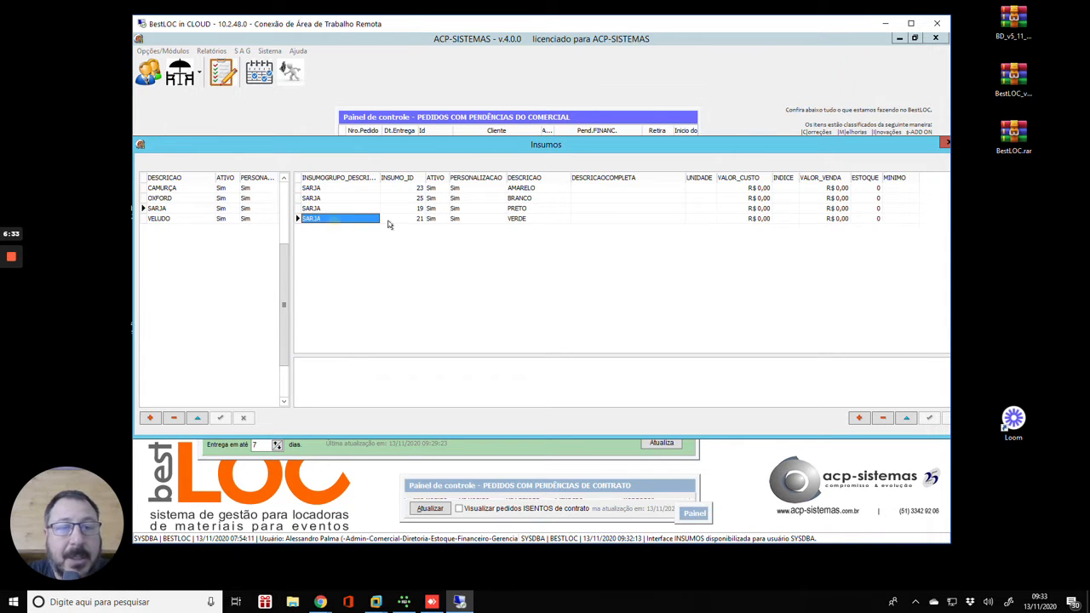
{"action": "key", "text": "Down"}
{"action": "key", "text": "Tab"}
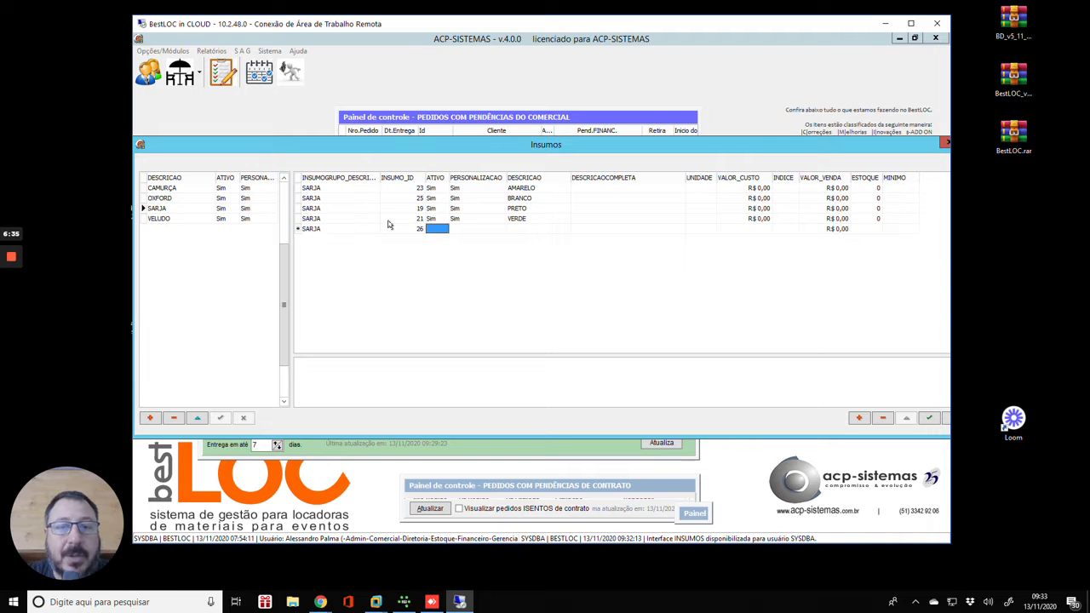
{"action": "type", "text": "S"}
{"action": "key", "text": "Tab"}
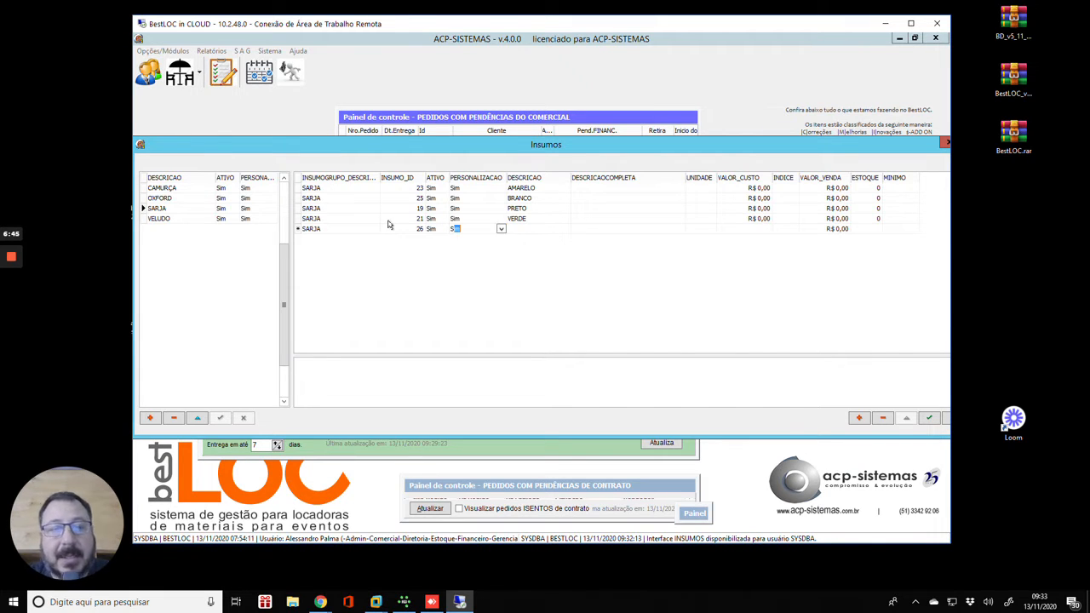
{"action": "key", "text": "Tab"}
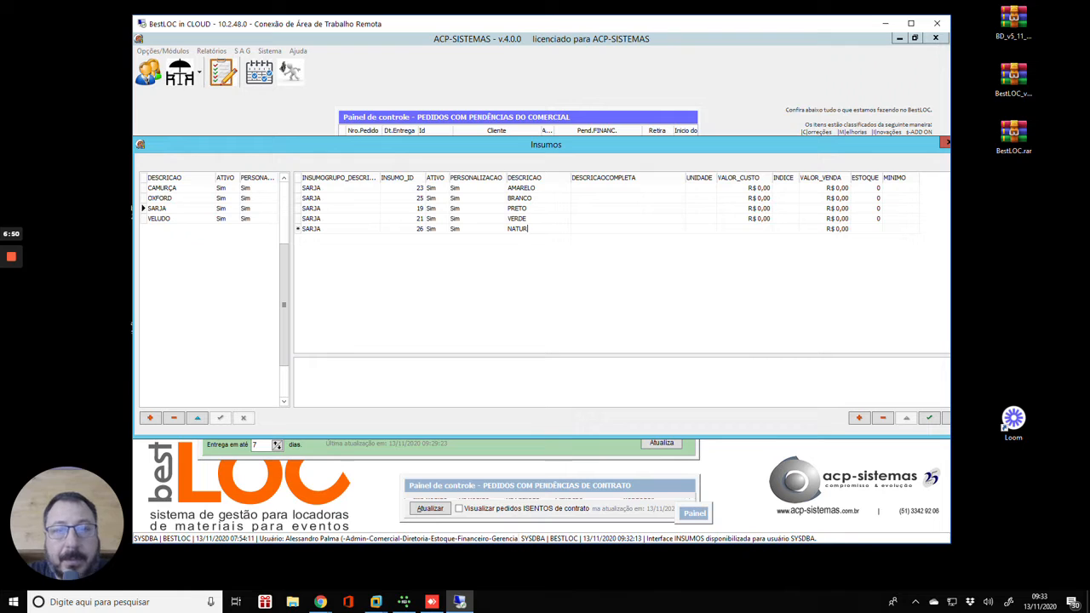
{"action": "type", "text": "AL"}
{"action": "key", "text": "Return"}
{"action": "key", "text": "Tab"}
{"action": "key", "text": "Tab"}
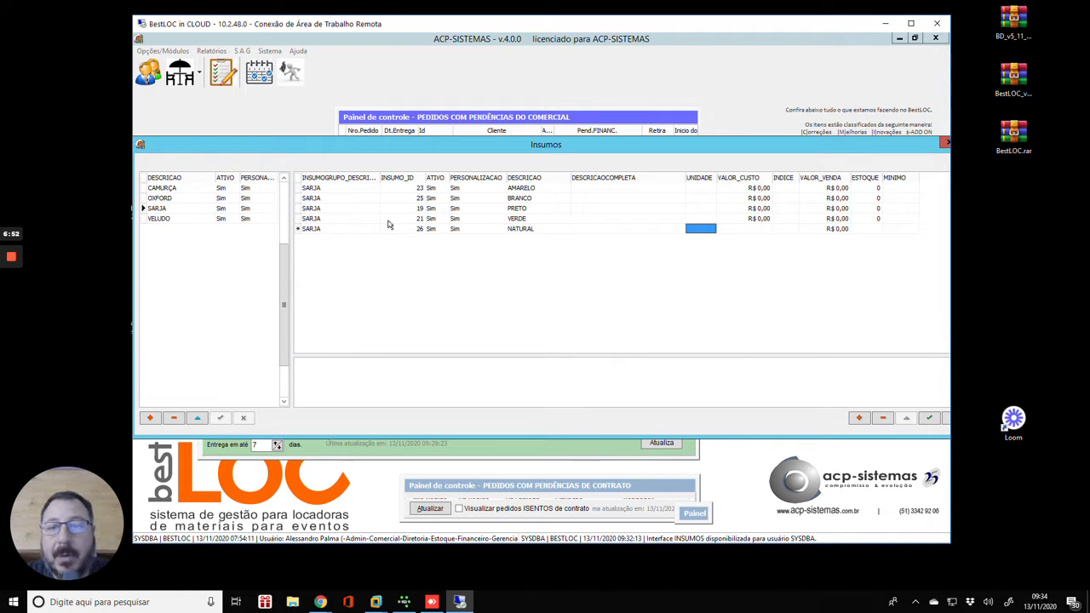
Step: Set the cost value and stock of SARJA's NATURAL input to 0 and save the record
{"action": "key", "text": "Tab"}
{"action": "type", "text": "0"}
{"action": "key", "text": "Tab"}
{"action": "key", "text": "Tab"}
{"action": "key", "text": "Tab"}
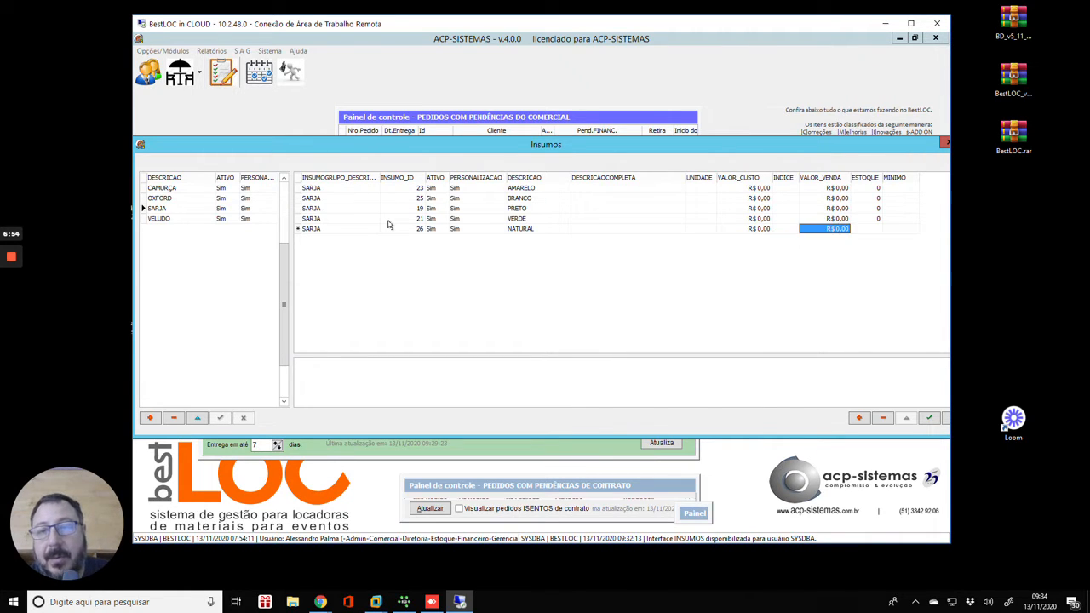
{"action": "type", "text": "0"}
{"action": "key", "text": "Up"}
{"action": "key", "text": "shift+Tab"}
{"action": "key", "text": "shift+Tab"}
{"action": "key", "text": "shift+Tab"}
{"action": "key", "text": "shift+Tab"}
{"action": "key", "text": "shift+Tab"}
{"action": "key", "text": "shift+Tab"}
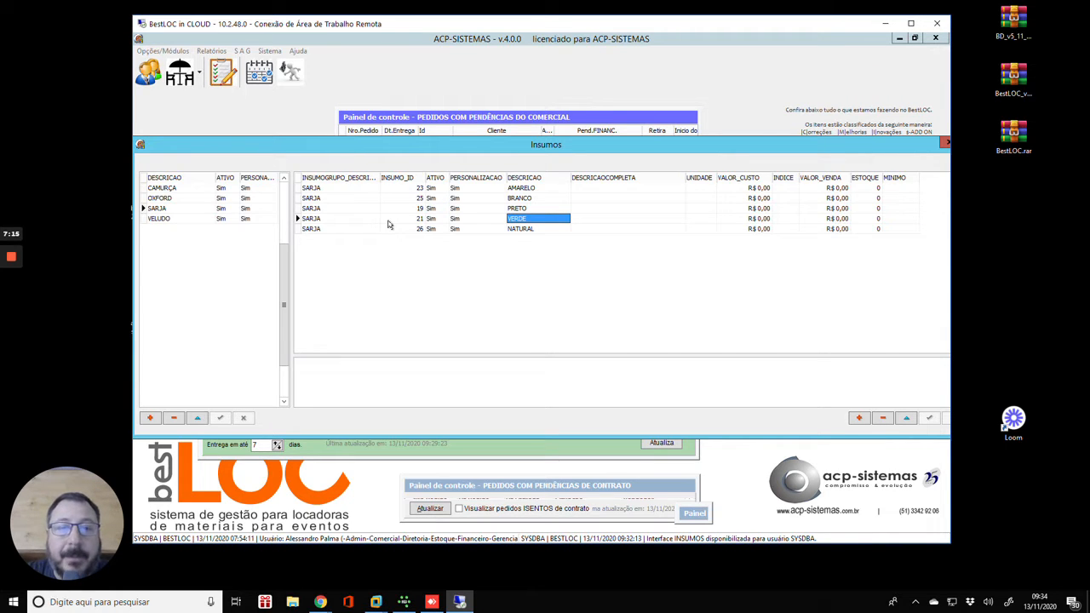
{"action": "key", "text": "Left"}
{"action": "key", "text": "Left"}
{"action": "key", "text": "Left"}
{"action": "key", "text": "Left"}
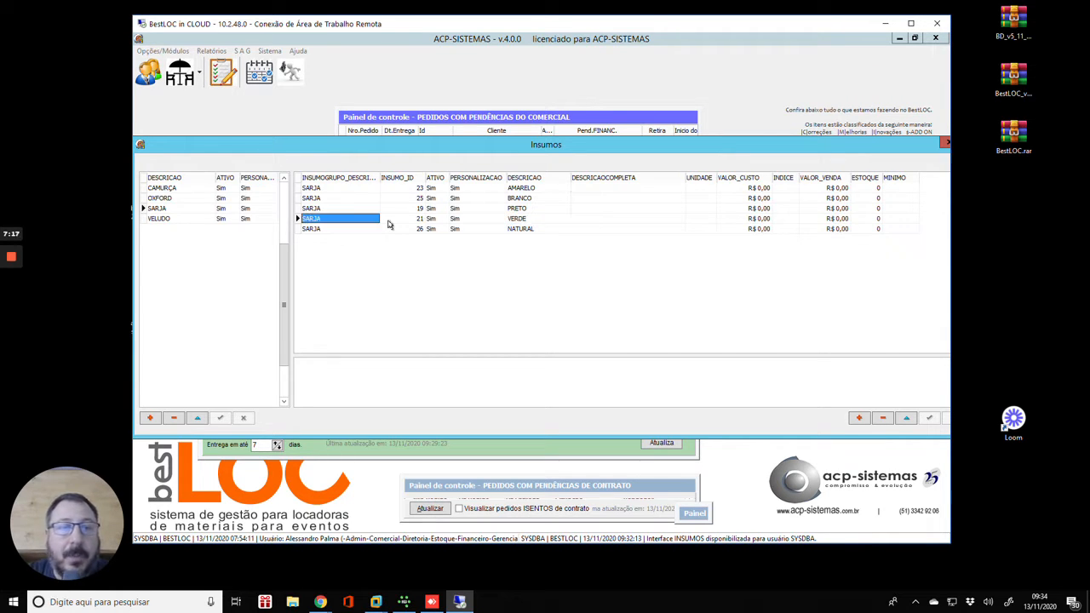
Step: Add a TINTAS input group with active and personalization set to Sim, and save it
{"action": "left_click", "coordinate": [187, 219]}
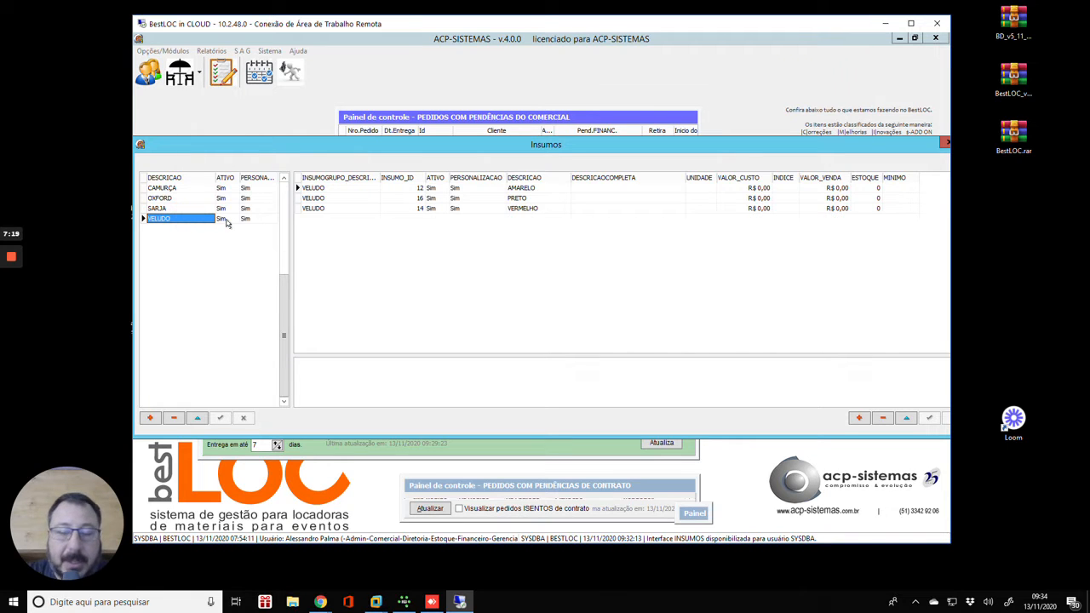
{"action": "key", "text": "Down"}
{"action": "type", "text": "T"}
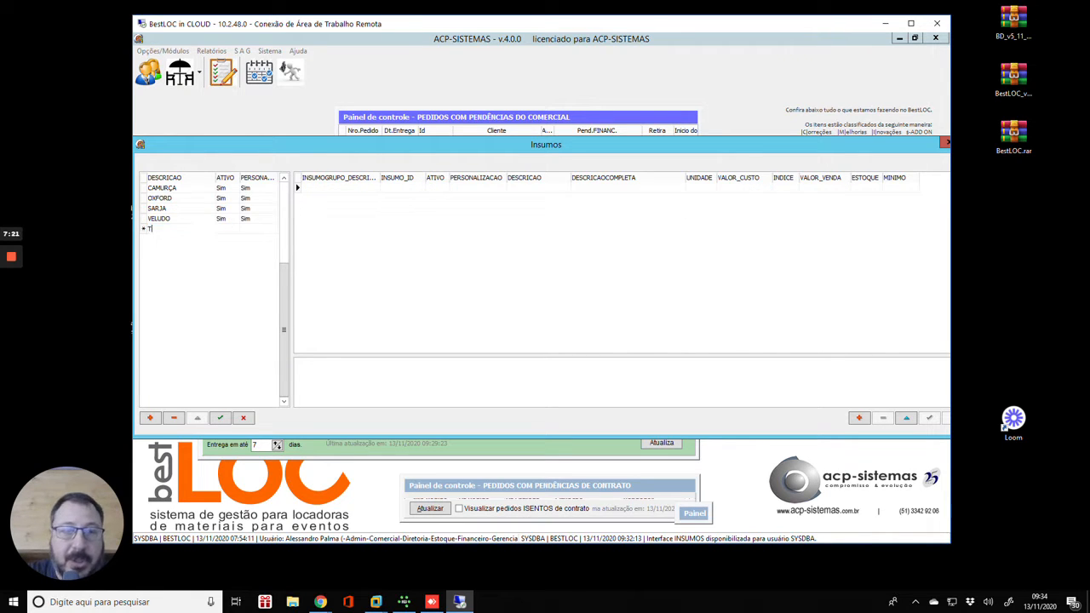
{"action": "type", "text": "INTAS"}
{"action": "key", "text": "Tab"}
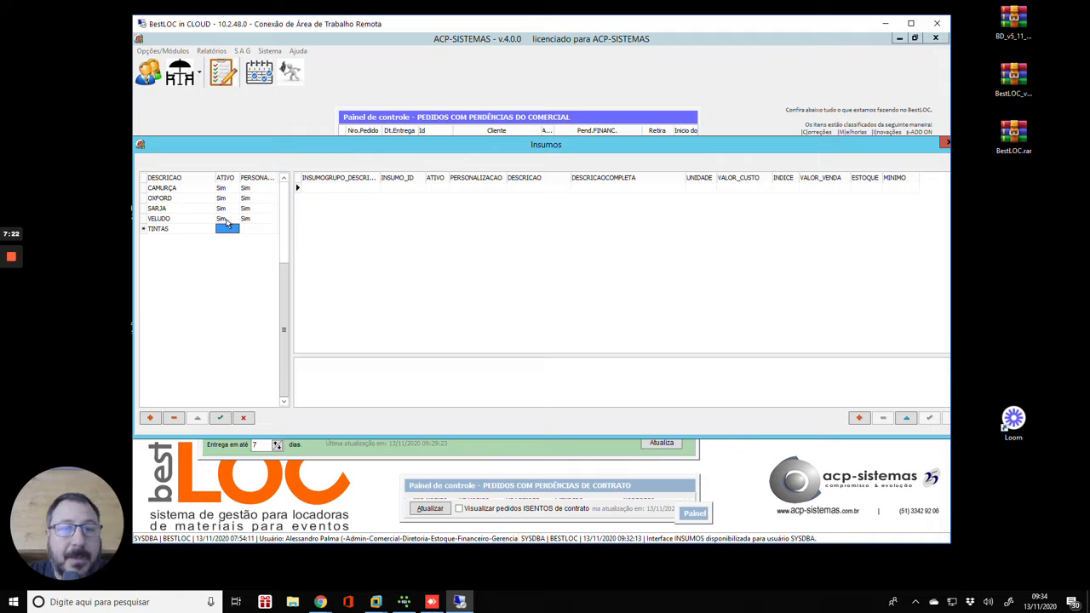
{"action": "type", "text": "Sim"}
{"action": "key", "text": "Tab"}
{"action": "type", "text": "S"}
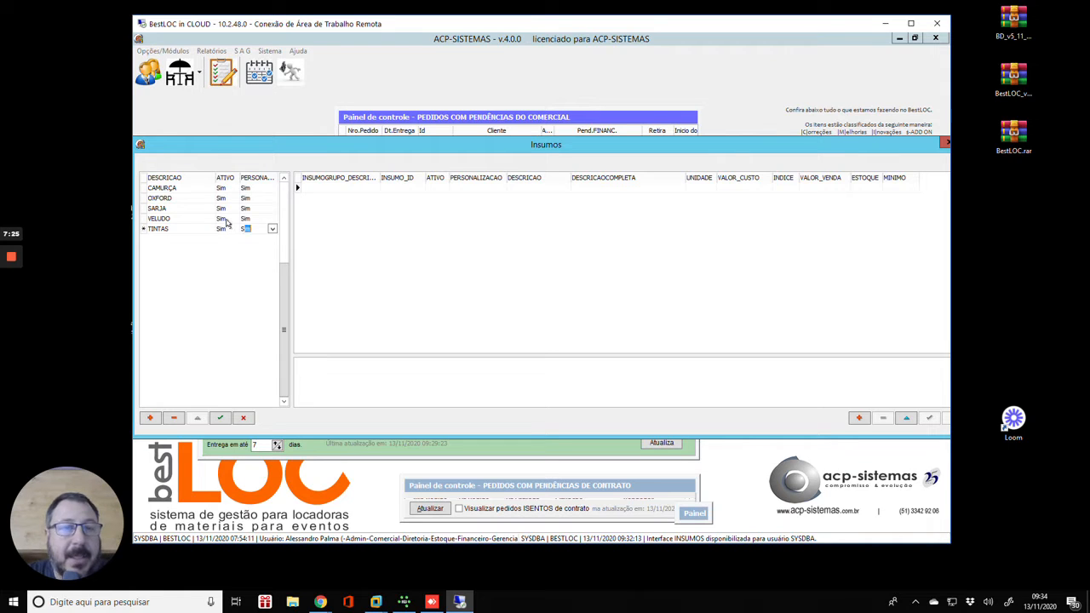
{"action": "key", "text": "Return"}
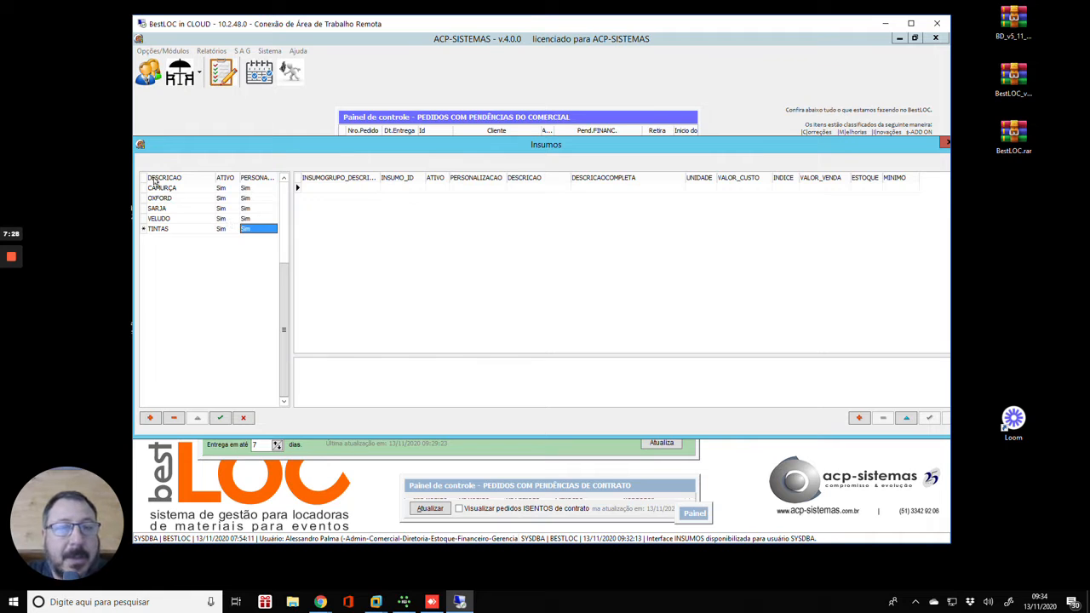
{"action": "left_click", "coordinate": [334, 189]}
{"action": "left_click", "coordinate": [396, 188]}
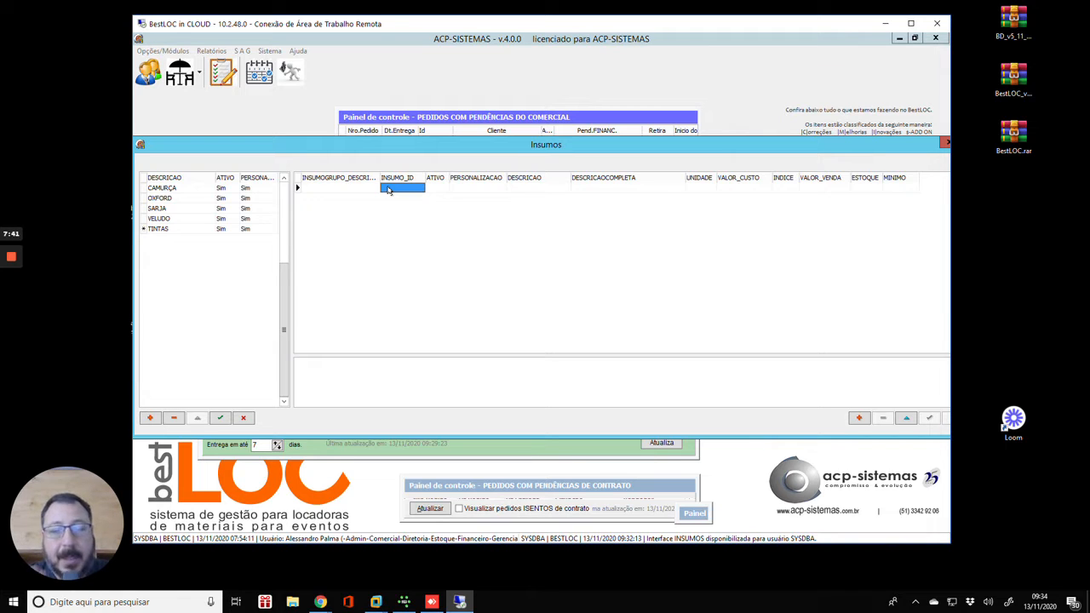
{"action": "left_click", "coordinate": [202, 213]}
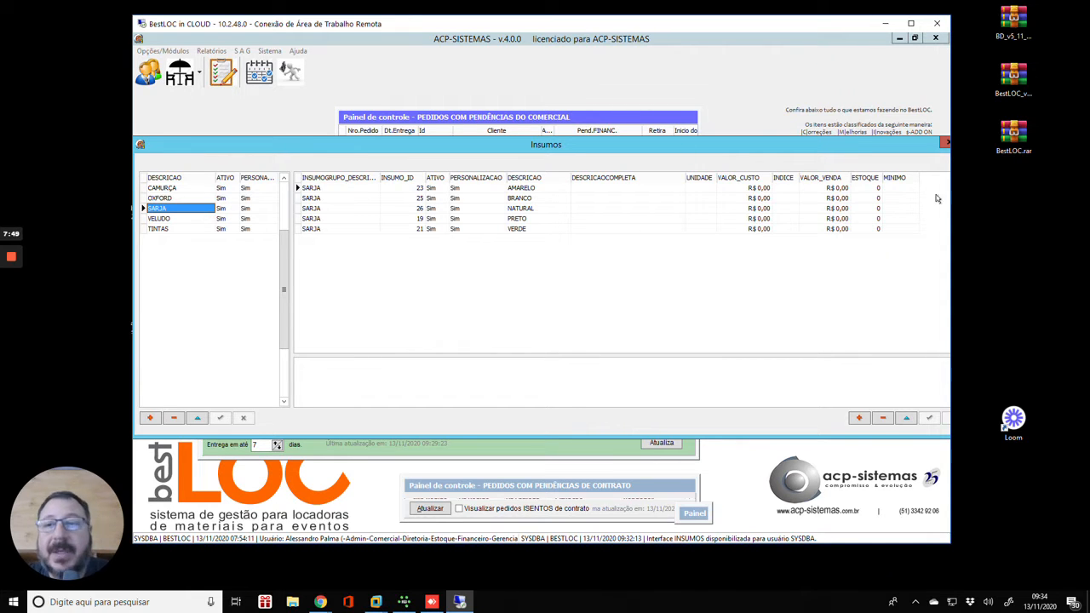
Step: Close the input registry and reopen the velvet armchair's personalization for editing, dismissing the list of registered personalizations
{"action": "left_click", "coordinate": [944, 144]}
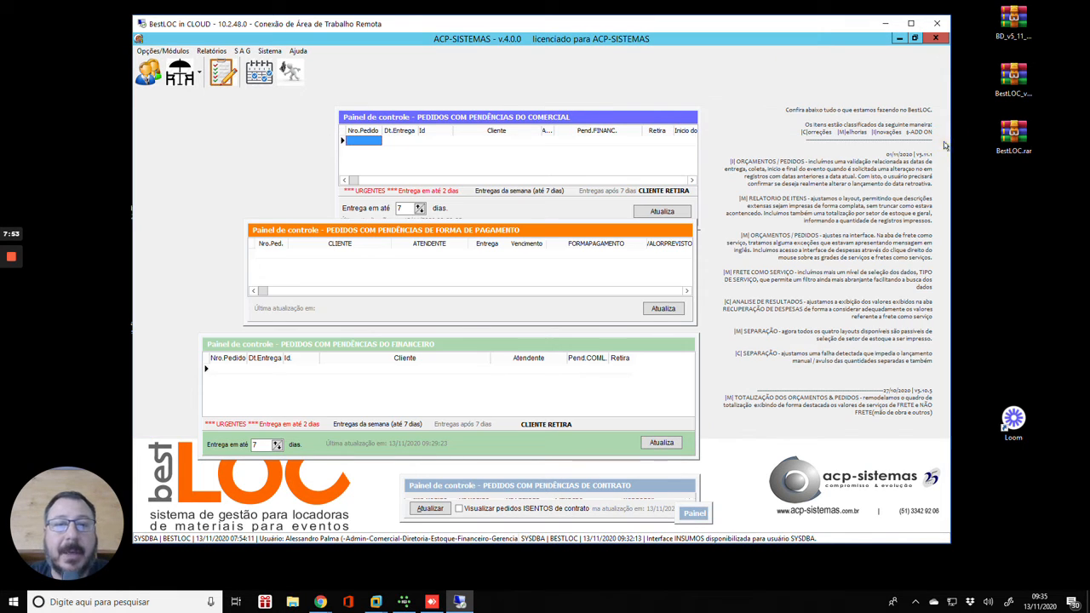
{"action": "left_click", "coordinate": [162, 51]}
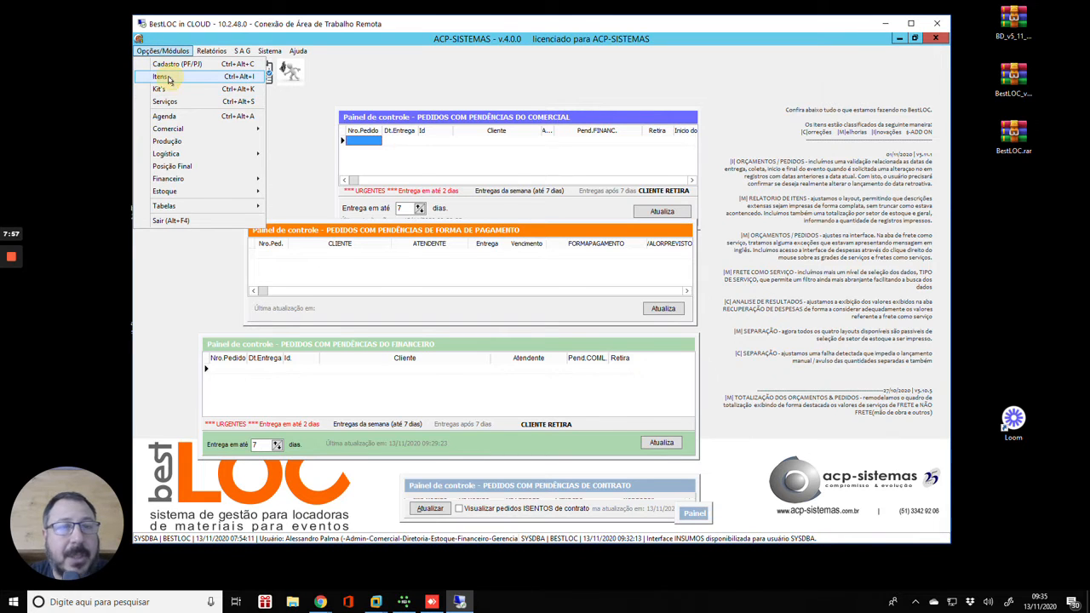
{"action": "left_click", "coordinate": [166, 76]}
{"action": "left_click", "coordinate": [729, 108]}
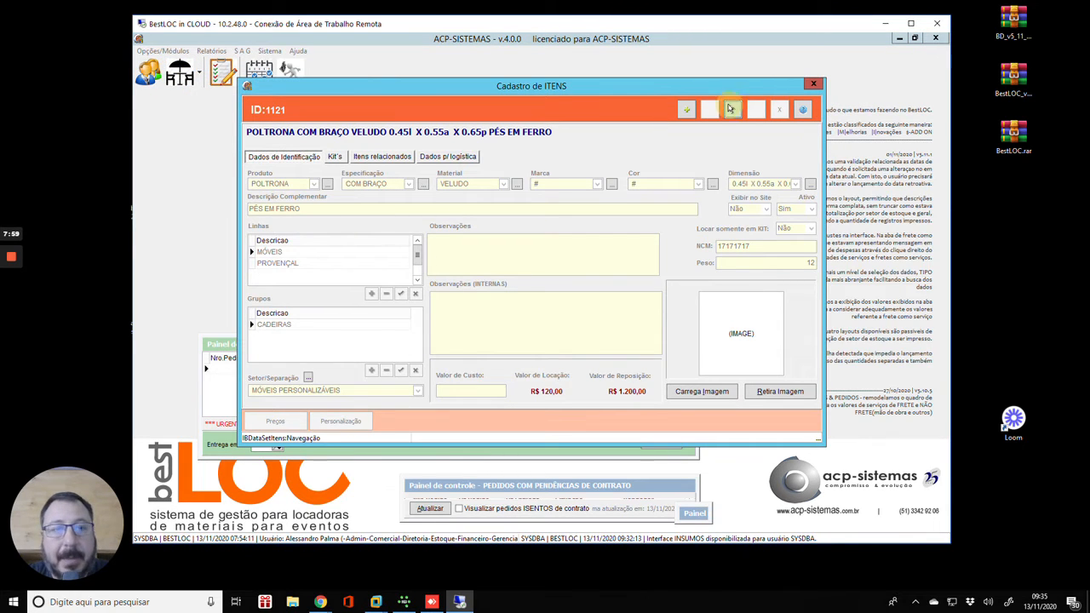
{"action": "left_click", "coordinate": [339, 424]}
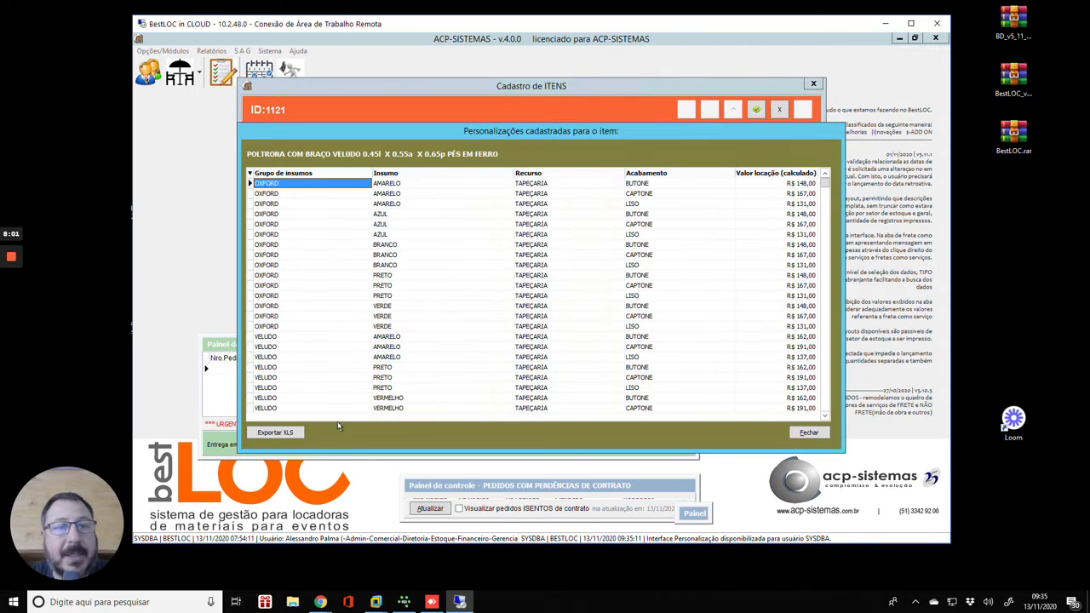
{"action": "left_click", "coordinate": [813, 434]}
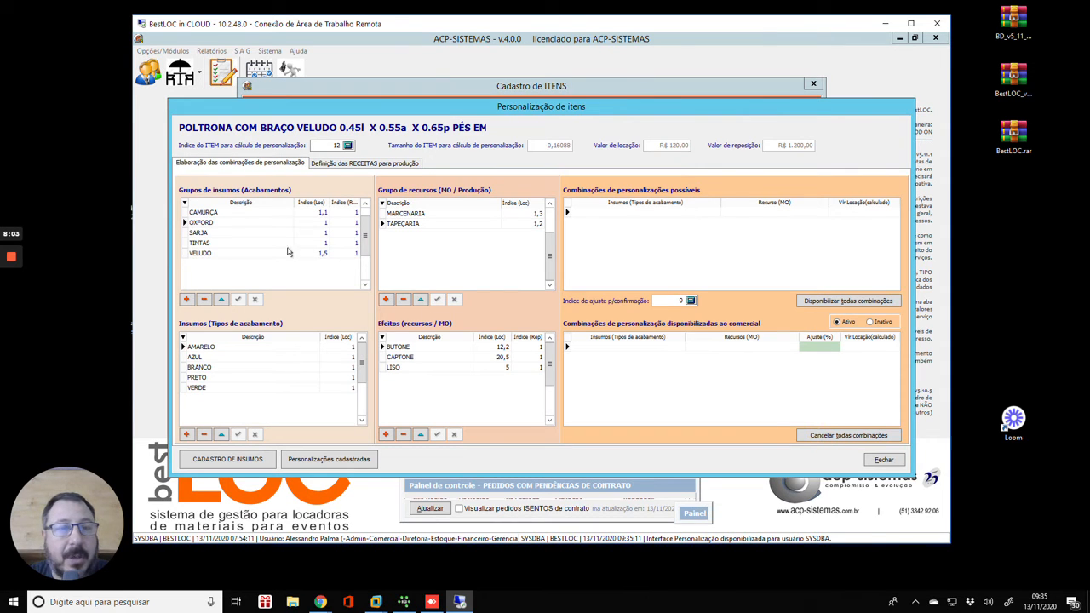
Step: Check the TINTAS and SARJA groups' inputs in the armchair's personalization, including NATURAL under SARJA
{"action": "left_click", "coordinate": [213, 253]}
{"action": "left_click", "coordinate": [215, 244]}
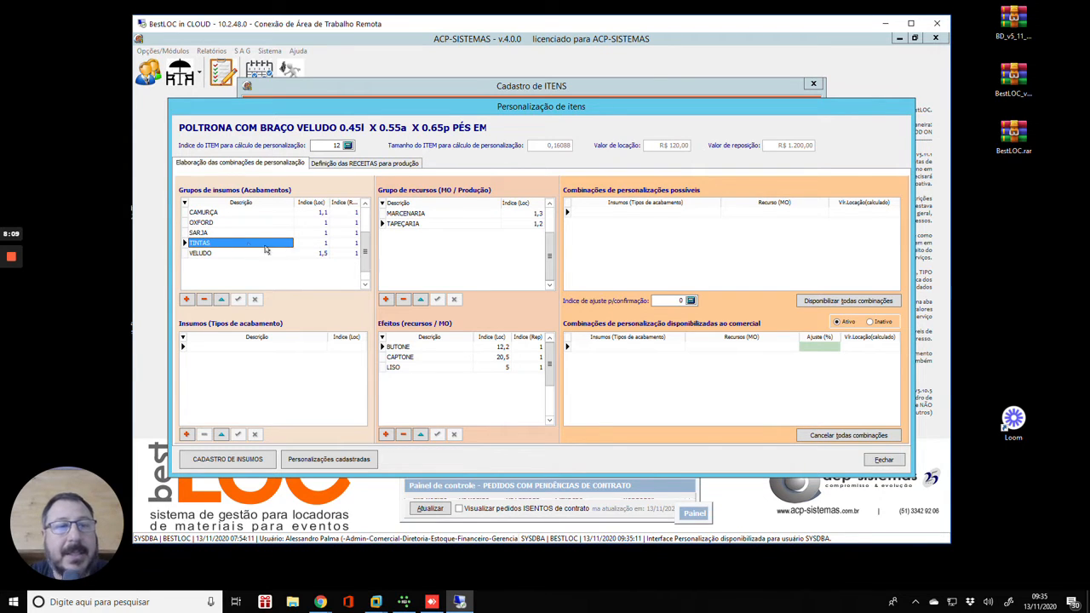
{"action": "left_click", "coordinate": [208, 233]}
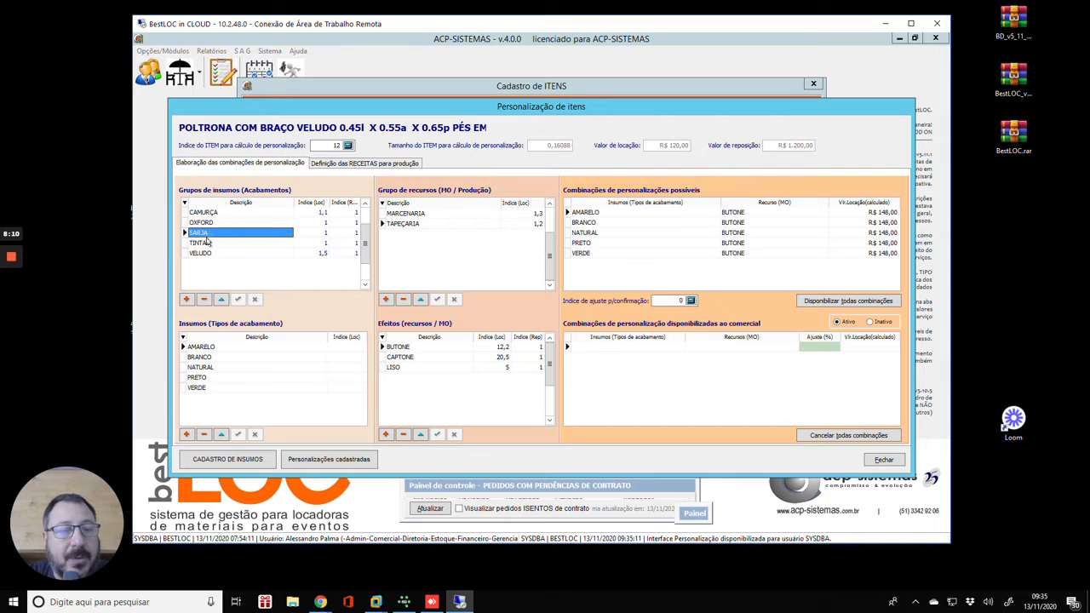
{"action": "left_click", "coordinate": [205, 388]}
{"action": "left_click", "coordinate": [205, 367]}
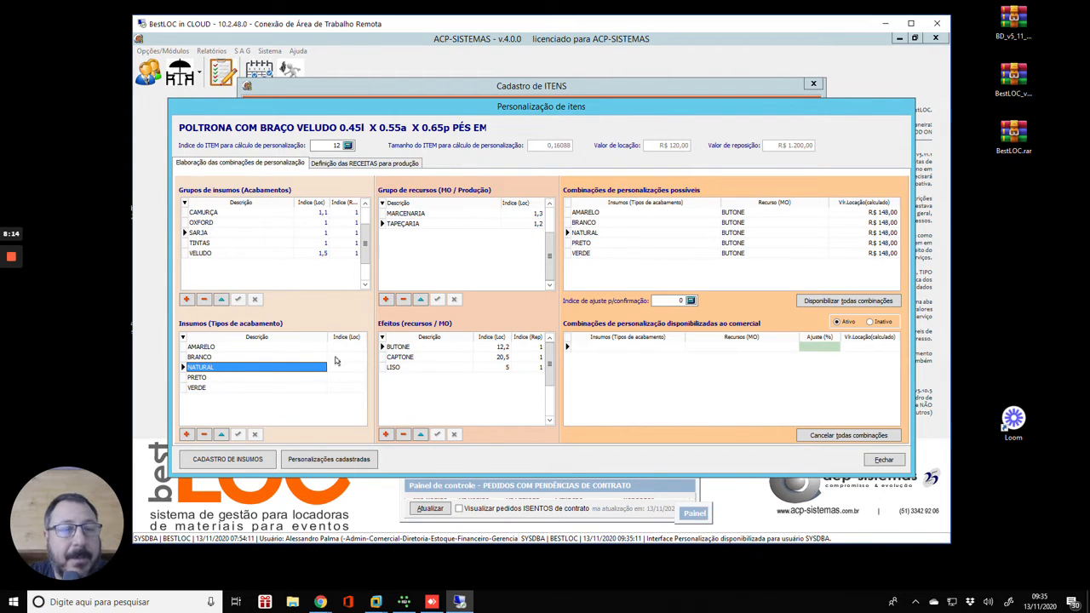
Step: Set the rental index (Loc) to 1 for SARJA's AMARELO, BRANCO, NATURAL, PRETO and VERDE inputs
{"action": "left_click", "coordinate": [343, 347]}
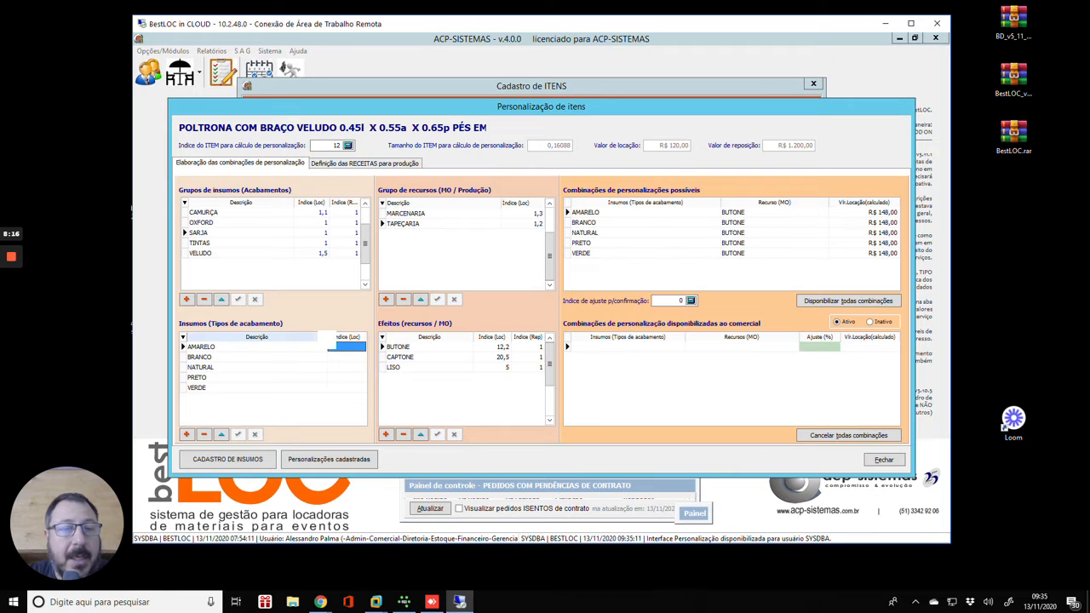
{"action": "mouse_move", "coordinate": [326, 338]}
{"action": "left_mouse_down"}
{"action": "mouse_move", "coordinate": [302, 341]}
{"action": "mouse_move", "coordinate": [322, 340]}
{"action": "left_mouse_up"}
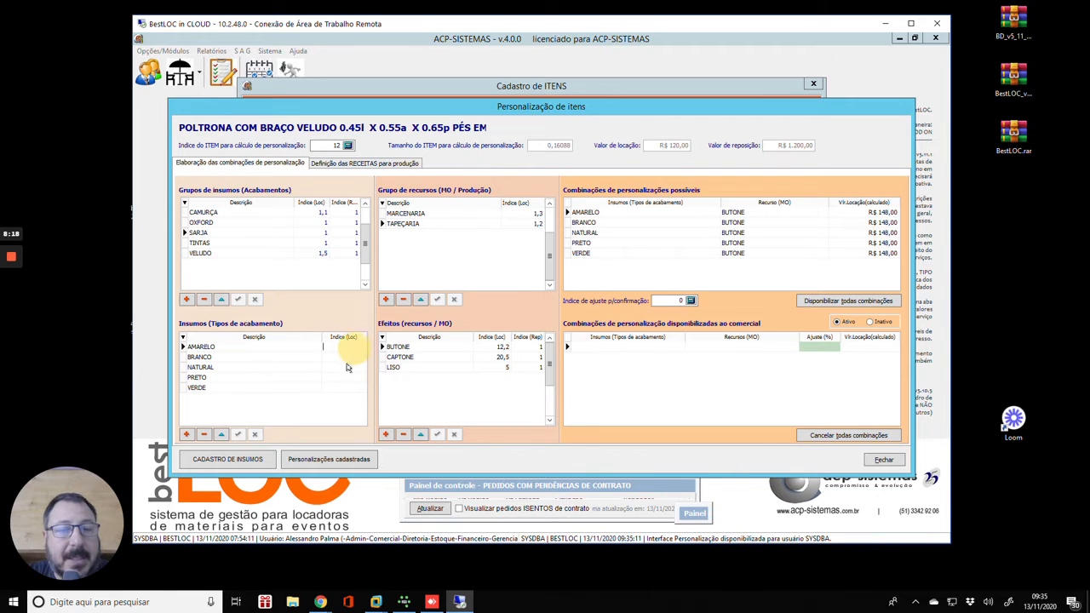
{"action": "left_click", "coordinate": [344, 367]}
{"action": "left_click", "coordinate": [343, 347]}
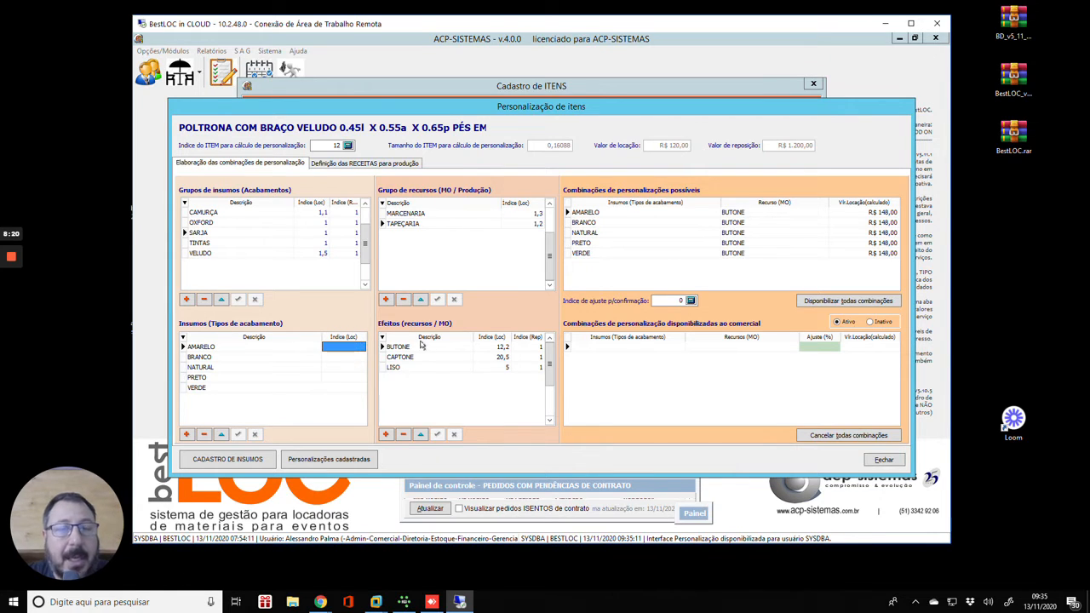
{"action": "type", "text": "1"}
{"action": "key", "text": "Down"}
{"action": "type", "text": "1"}
{"action": "key", "text": "Down"}
{"action": "type", "text": "1"}
{"action": "key", "text": "Down"}
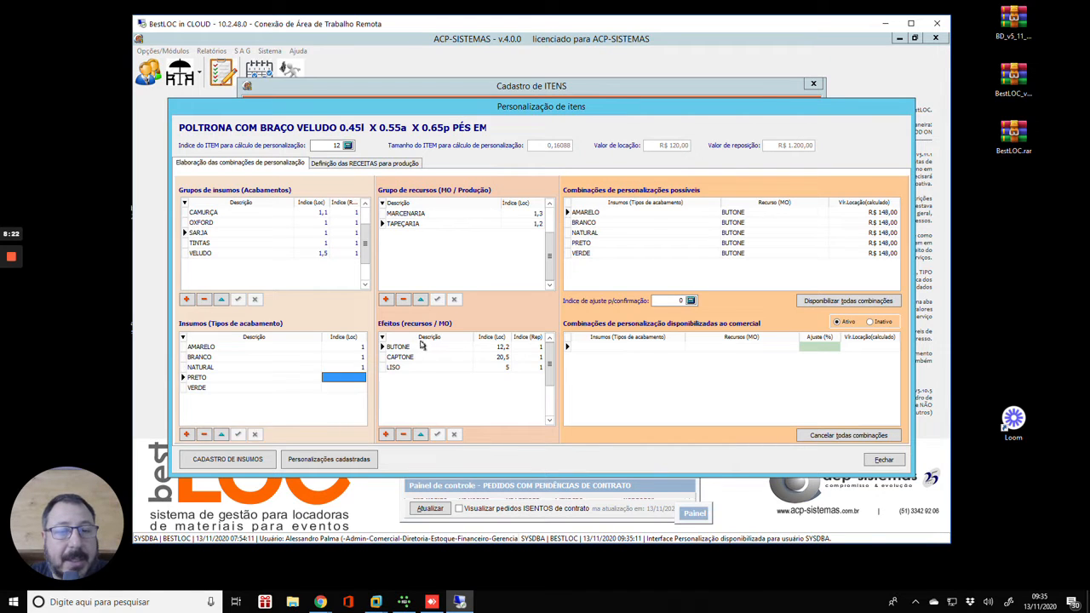
{"action": "type", "text": "1"}
{"action": "key", "text": "Down"}
{"action": "type", "text": "1"}
Step: Examine the possible BUTONE combinations for each SARJA input, from AMARELO through VERDE
{"action": "key", "text": "Up"}
{"action": "key", "text": "Up"}
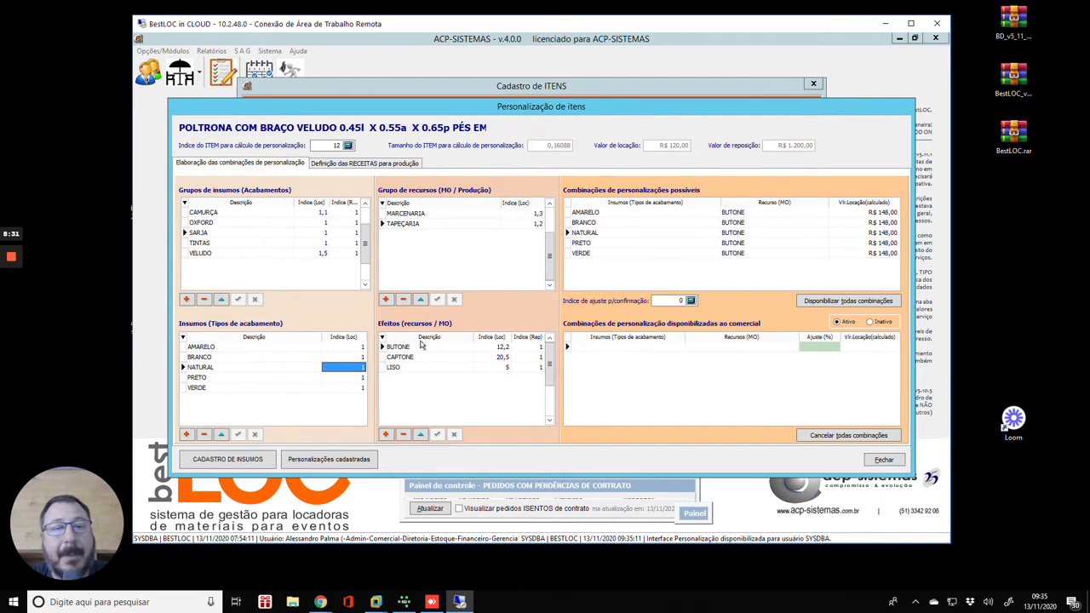
{"action": "key", "text": "Up"}
{"action": "key", "text": "Up"}
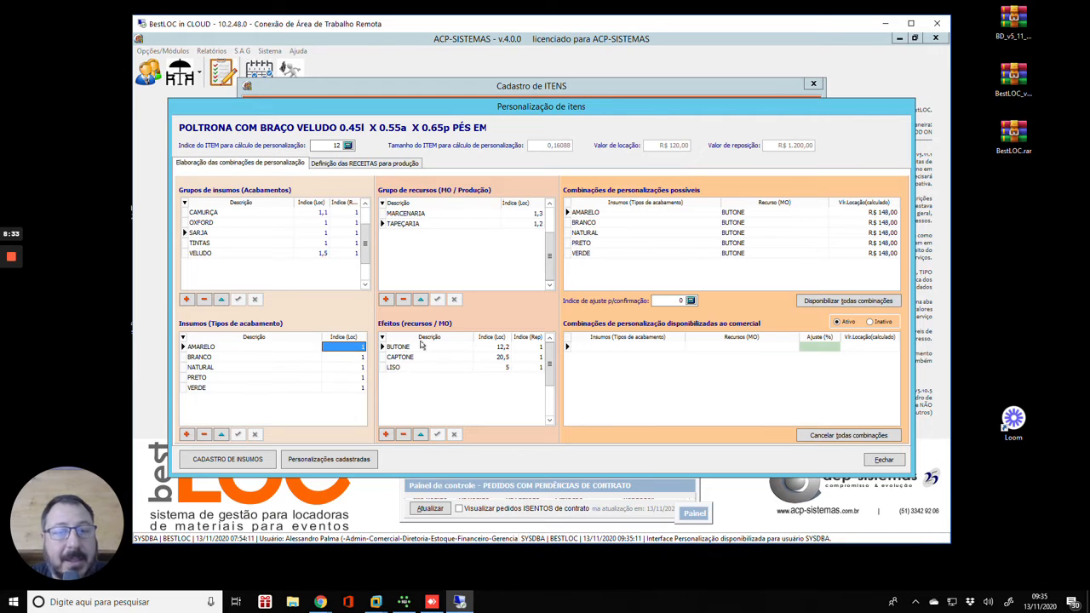
{"action": "key", "text": "Down"}
{"action": "key", "text": "Down"}
{"action": "key", "text": "Down"}
{"action": "key", "text": "Down"}
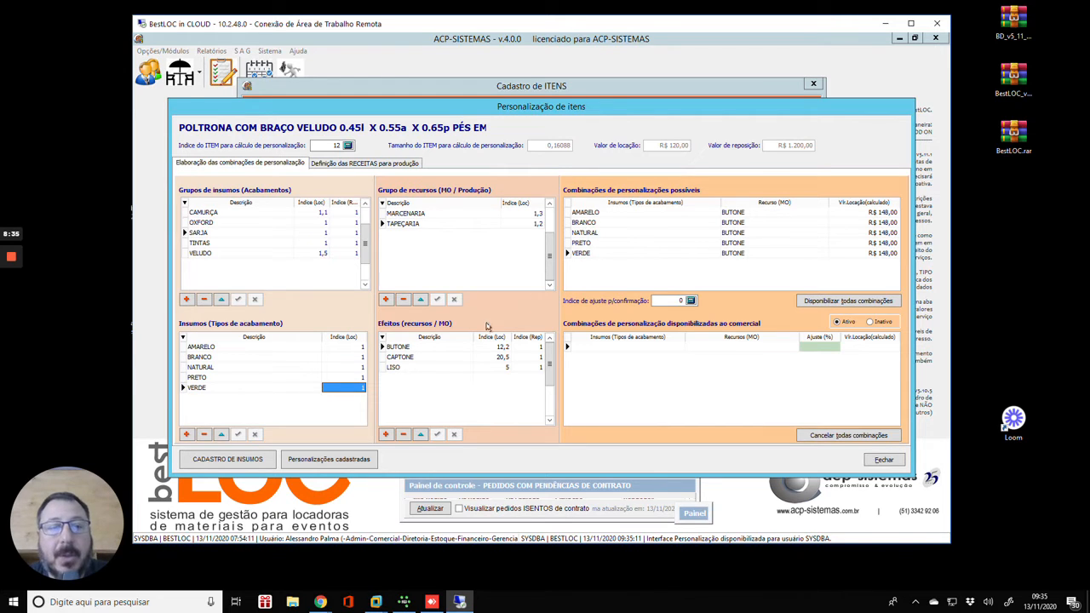
Step: Add a new resource group named PINTURA below TAPEÇARIA in the armchair's personalization
{"action": "left_click", "coordinate": [433, 214]}
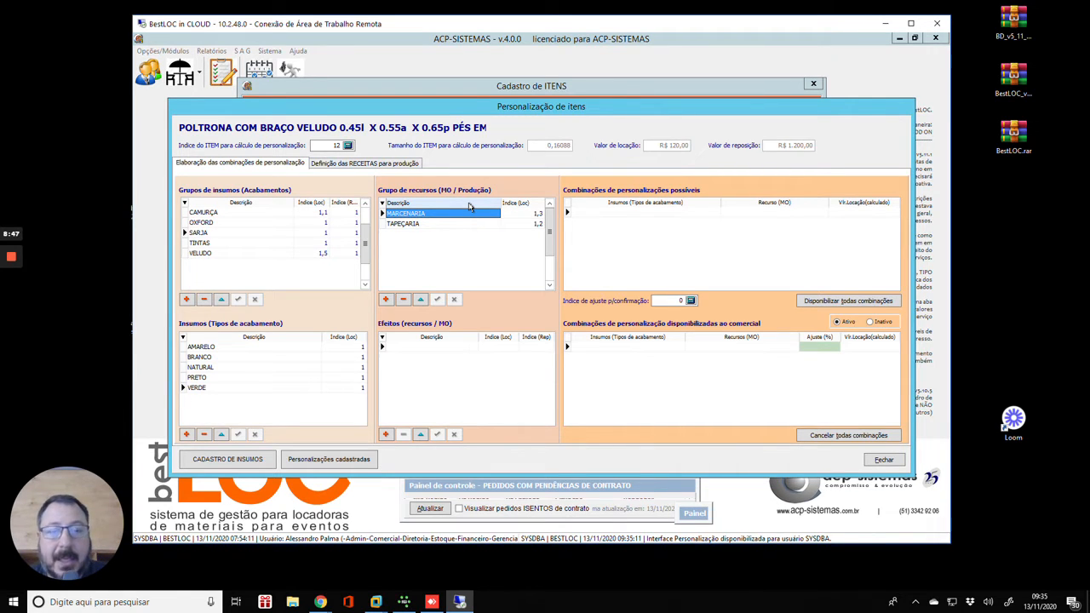
{"action": "key", "text": "Down"}
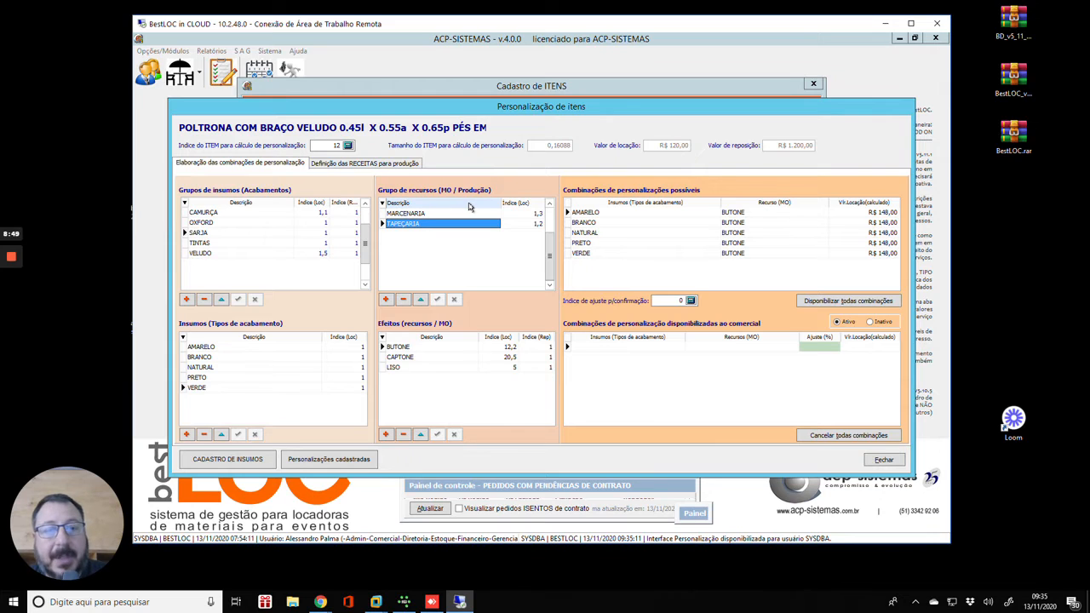
{"action": "key", "text": "Down"}
{"action": "type", "text": "P"}
{"action": "key", "text": "BackSpace"}
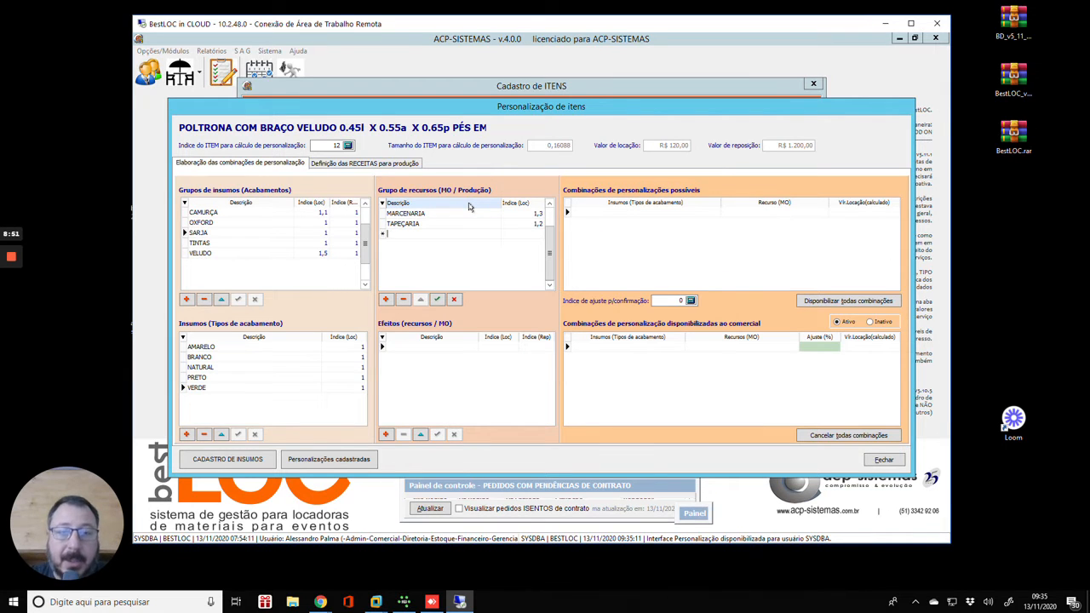
{"action": "type", "text": "PINTUNR"}
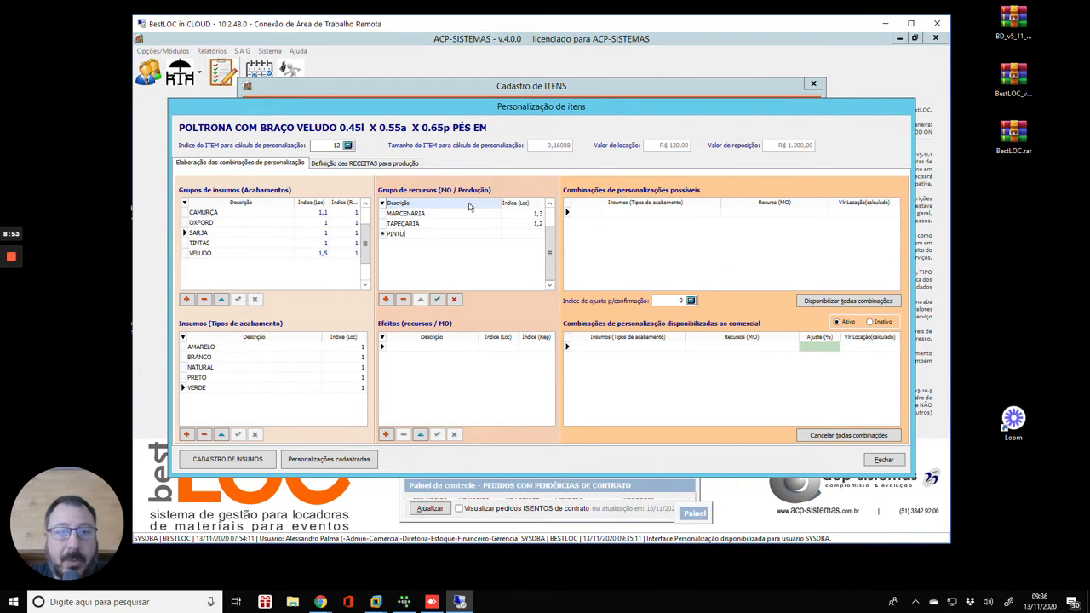
{"action": "key", "text": "BackSpace"}
{"action": "key", "text": "BackSpace"}
{"action": "type", "text": "RO"}
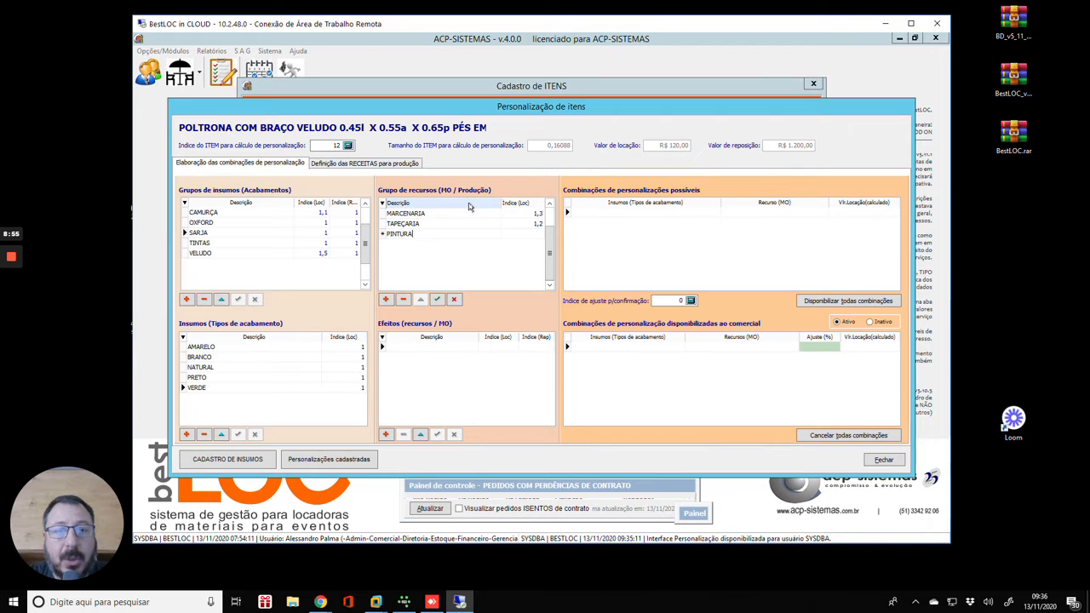
Step: Set PINTURA's rental index (Loc) to 2,3 and try to save the new resource group
{"action": "key", "text": "Return"}
{"action": "key", "text": "Right"}
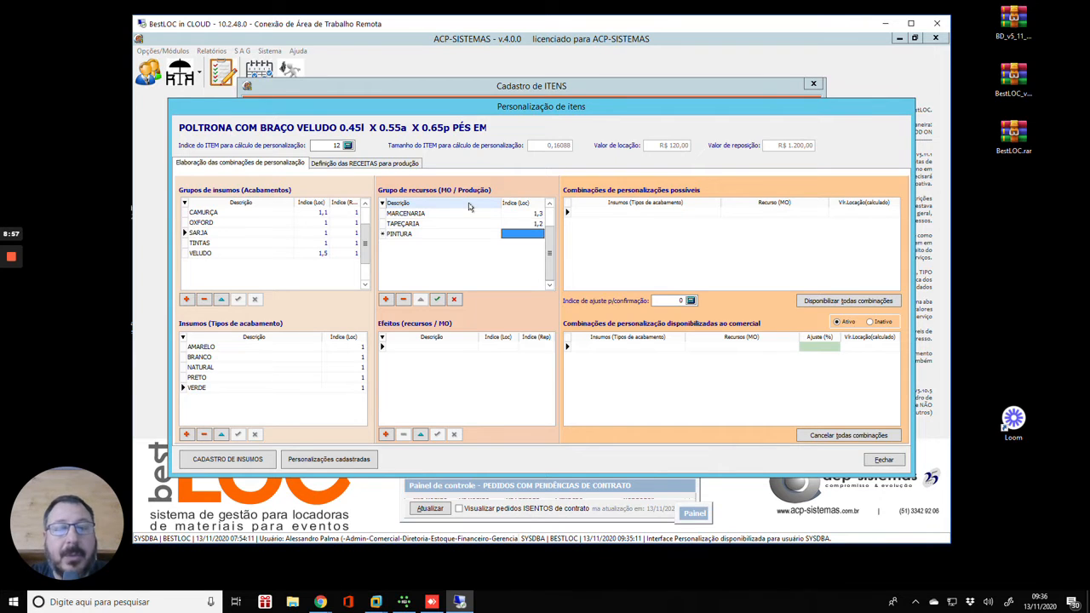
{"action": "type", "text": "2,3"}
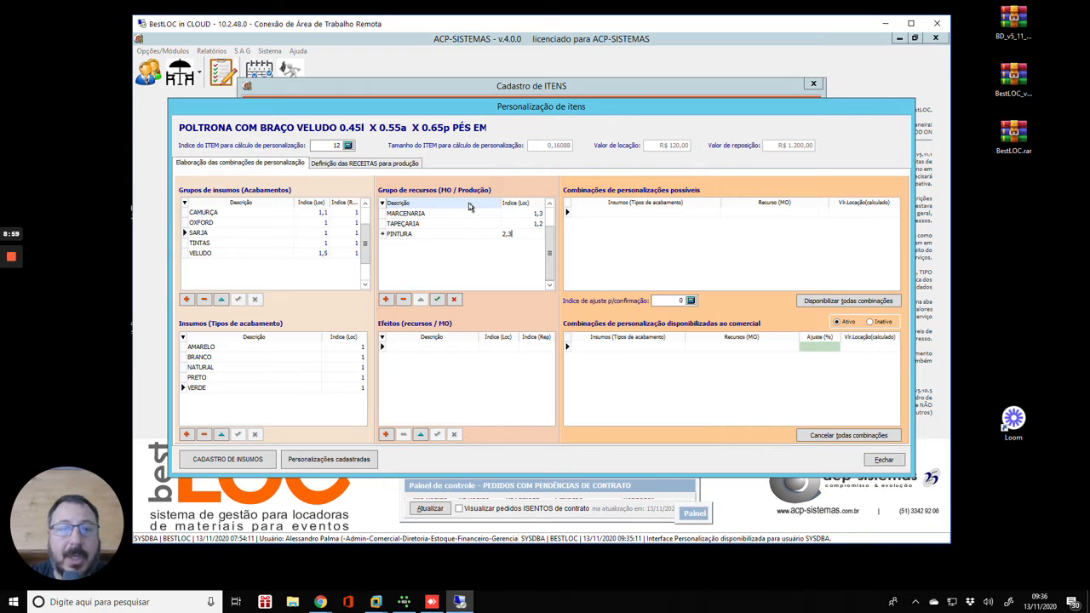
{"action": "key", "text": "Return"}
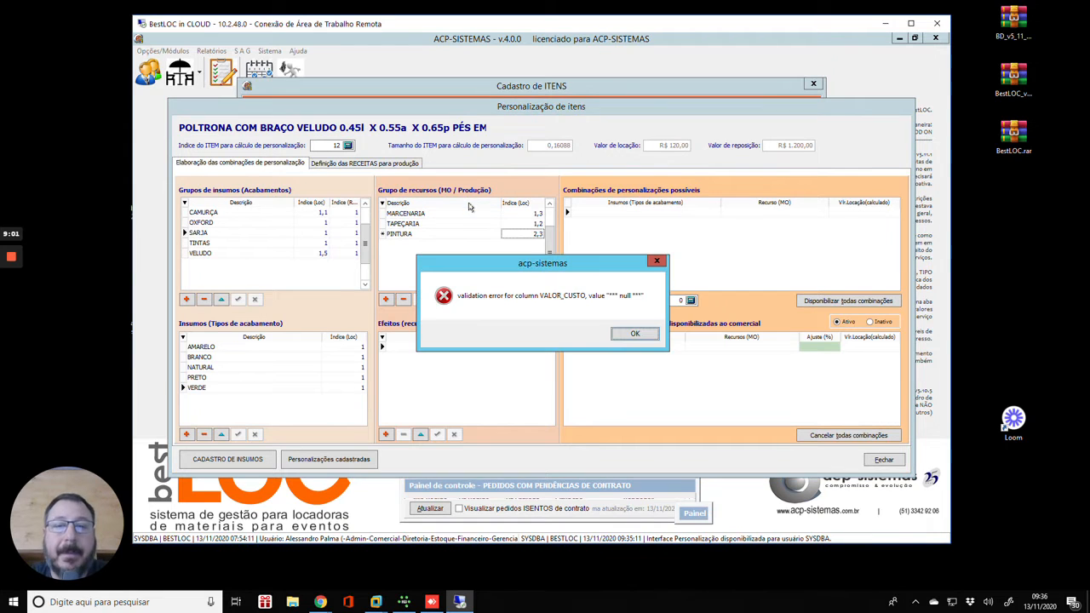
{"action": "key", "text": "Return"}
{"action": "key", "text": "Return"}
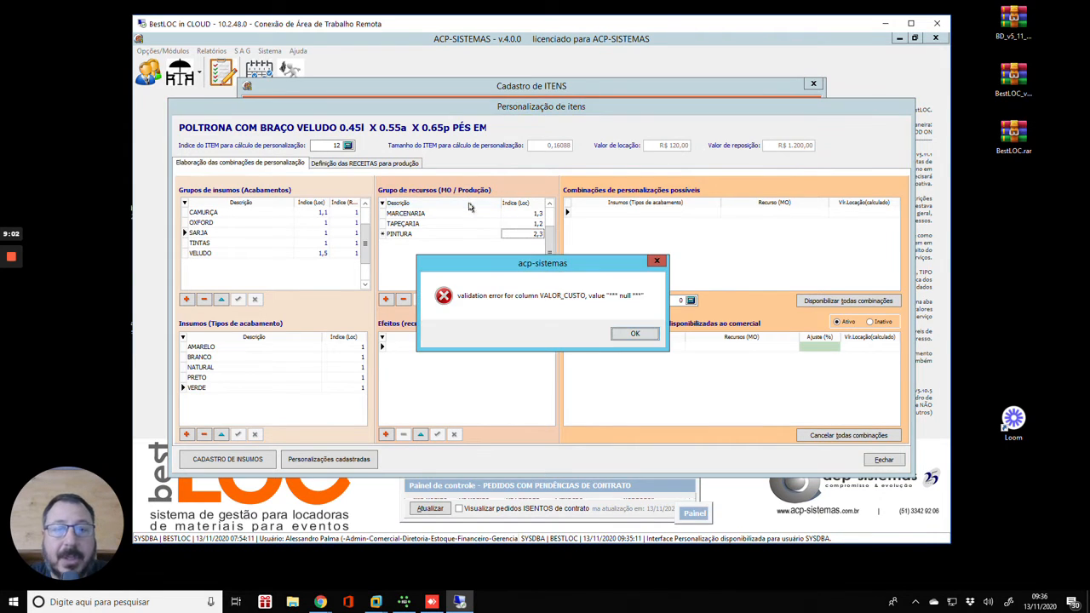
{"action": "key", "text": "Return"}
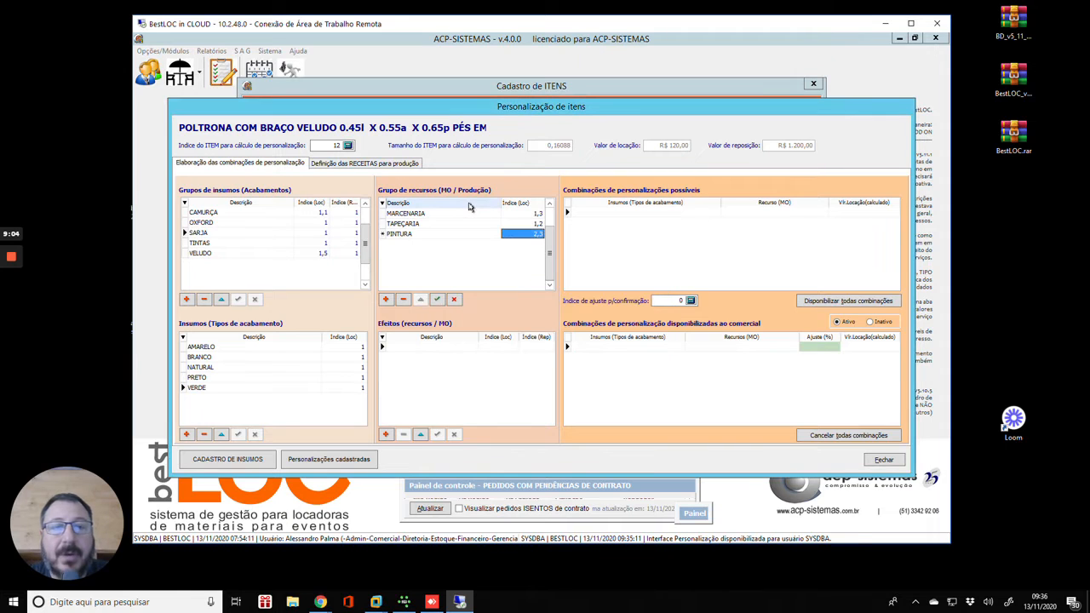
Step: Show the VALOR_CUSTO column for the resource groups and save PINTURA with a cost value of 0
{"action": "left_click", "coordinate": [382, 204]}
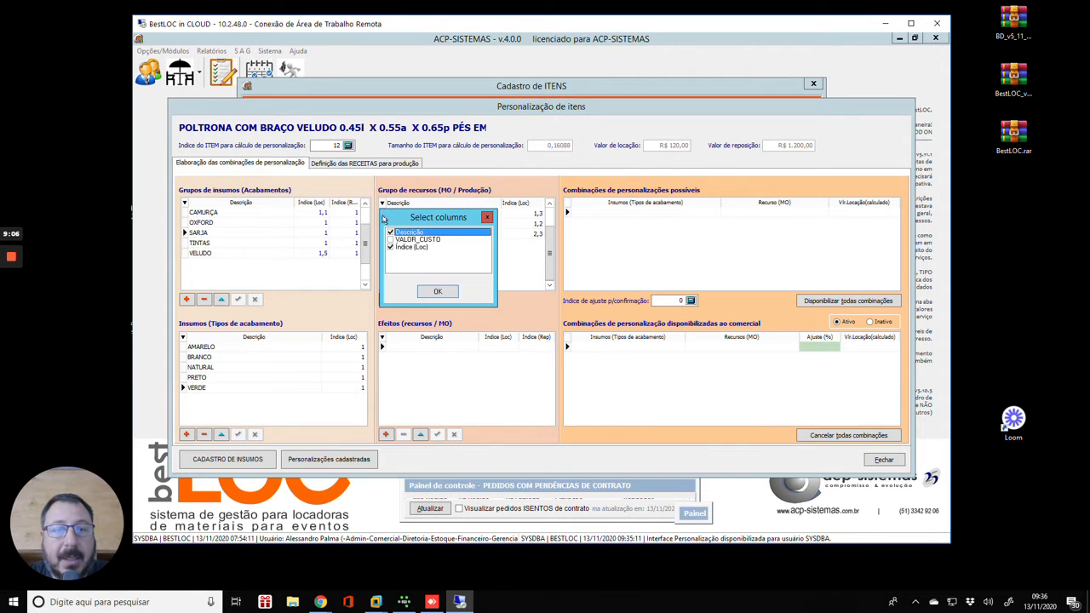
{"action": "left_click", "coordinate": [390, 240]}
{"action": "left_click", "coordinate": [437, 292]}
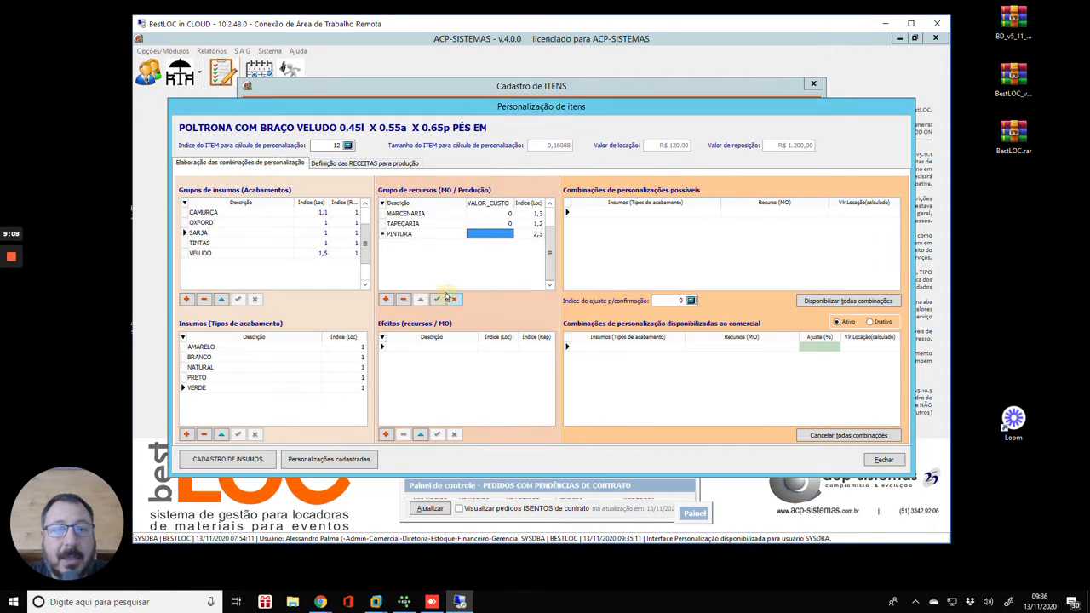
{"action": "left_click", "coordinate": [485, 233]}
{"action": "type", "text": "0"}
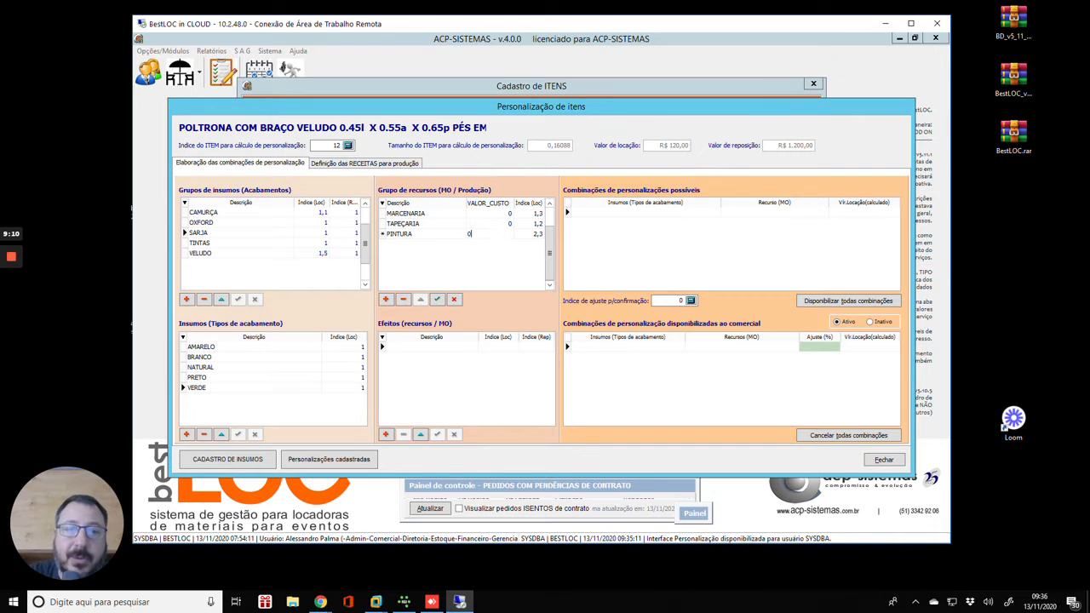
{"action": "key", "text": "Up"}
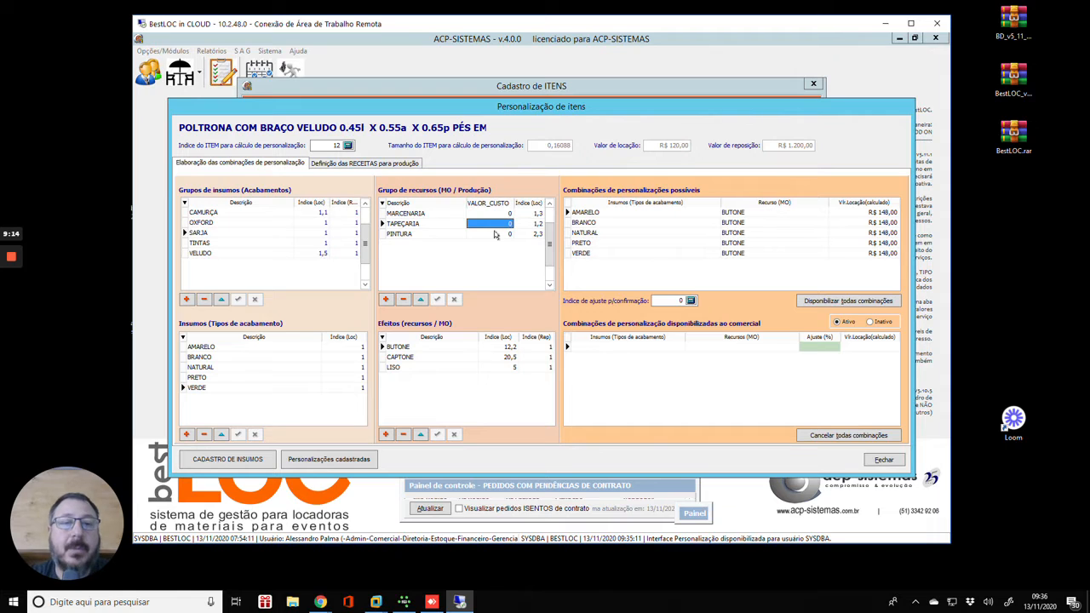
{"action": "key", "text": "Up"}
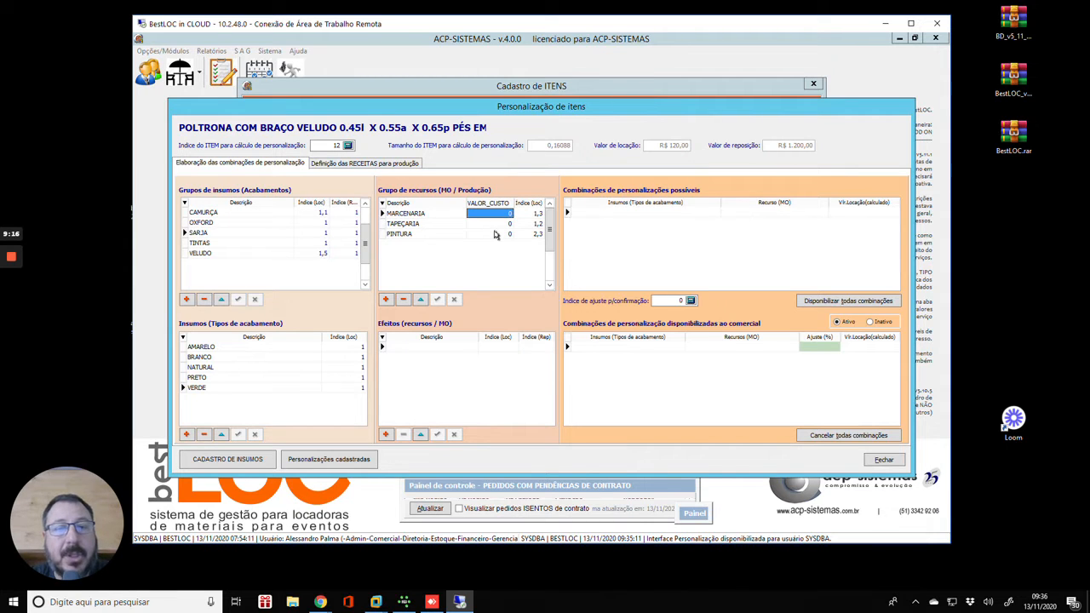
{"action": "key", "text": "Down"}
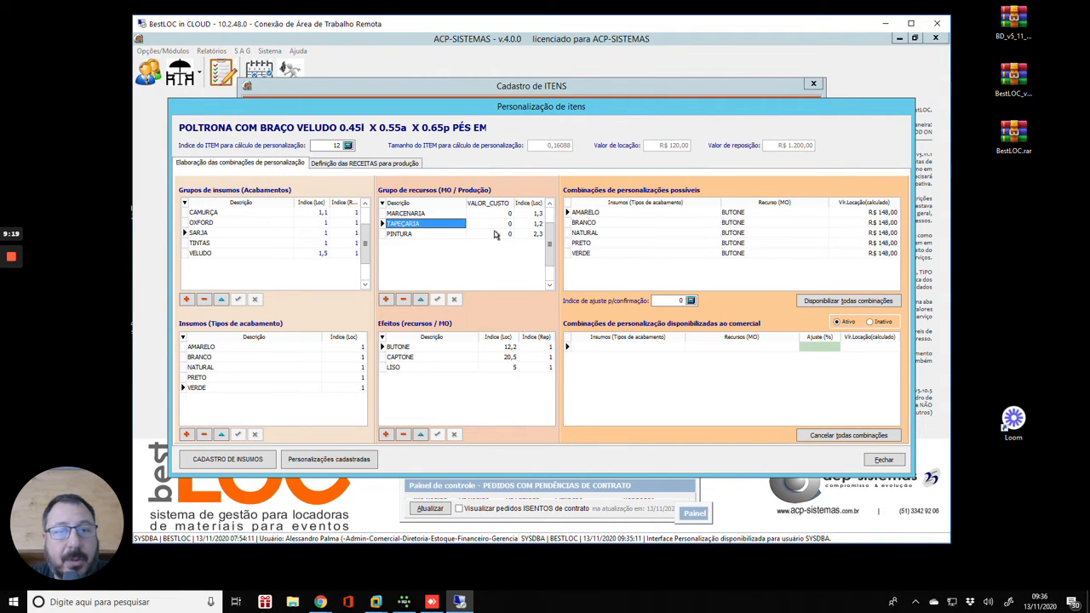
{"action": "key", "text": "Up"}
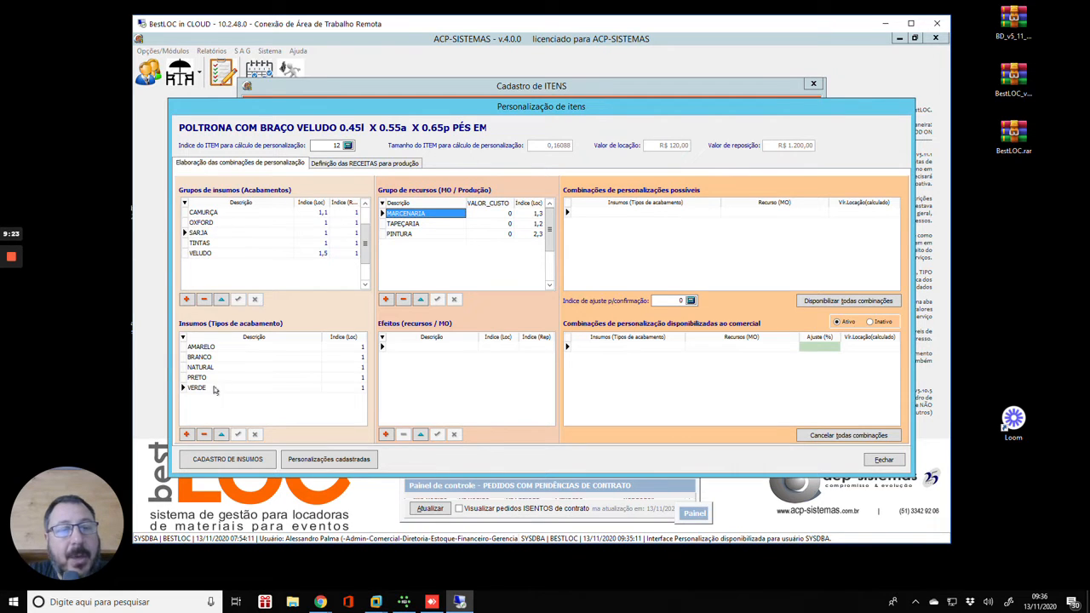
Step: Add an effect named LACA to the PINTURA resource group with a rental index (Loc) of 1
{"action": "left_click", "coordinate": [217, 358]}
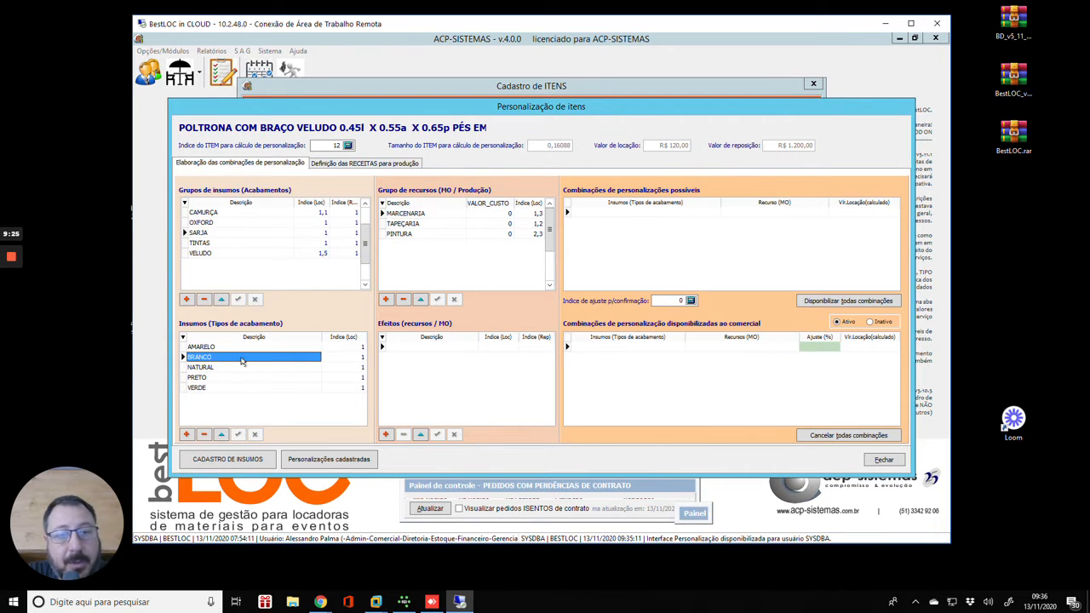
{"action": "left_click", "coordinate": [417, 235]}
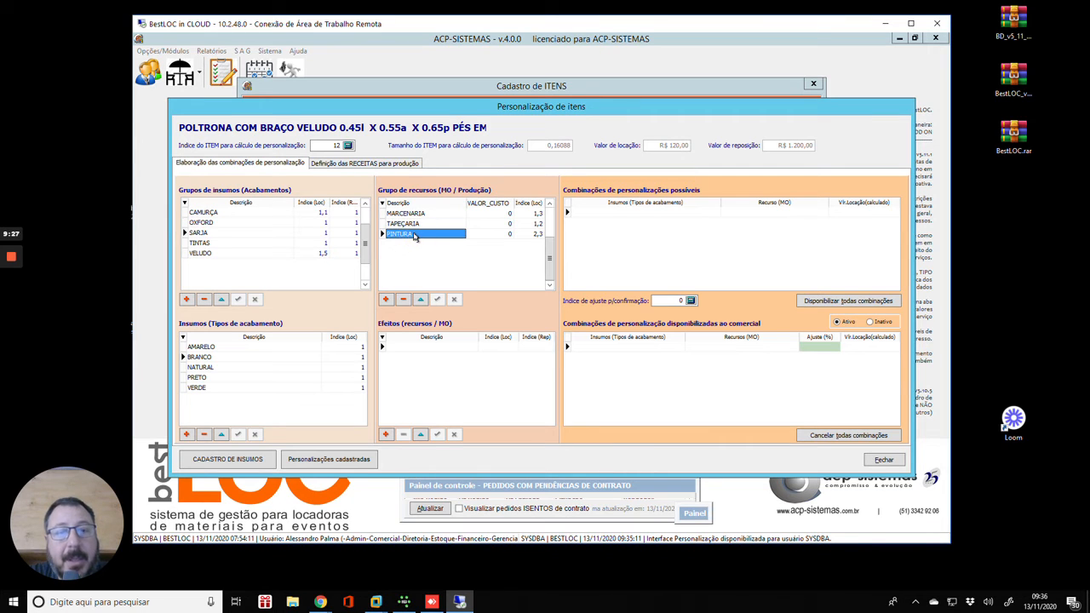
{"action": "left_click", "coordinate": [415, 346]}
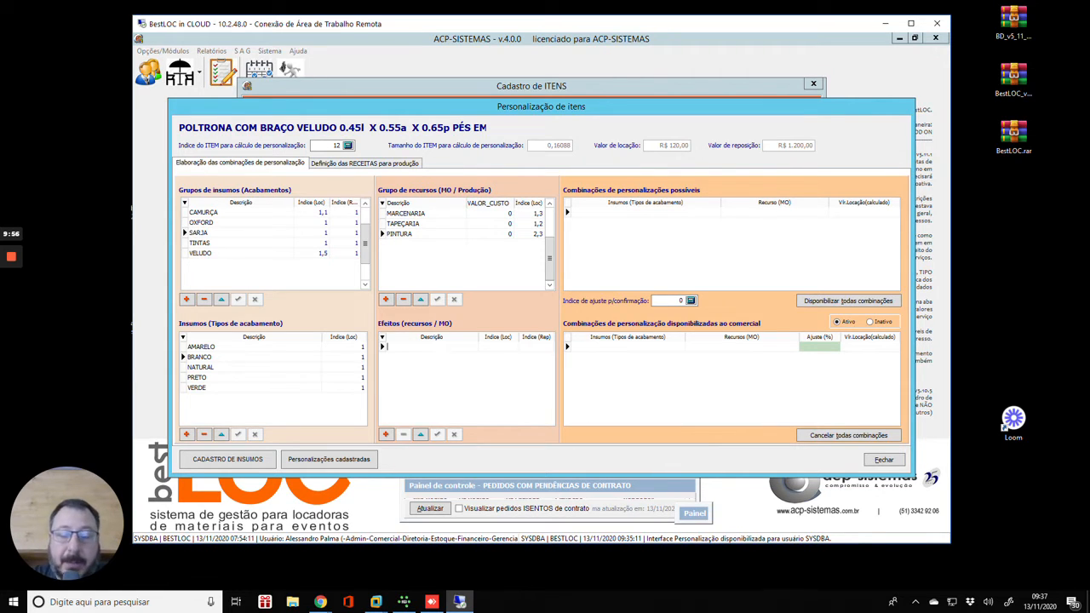
{"action": "type", "text": "LACA"}
{"action": "key", "text": "Return"}
{"action": "key", "text": "Tab"}
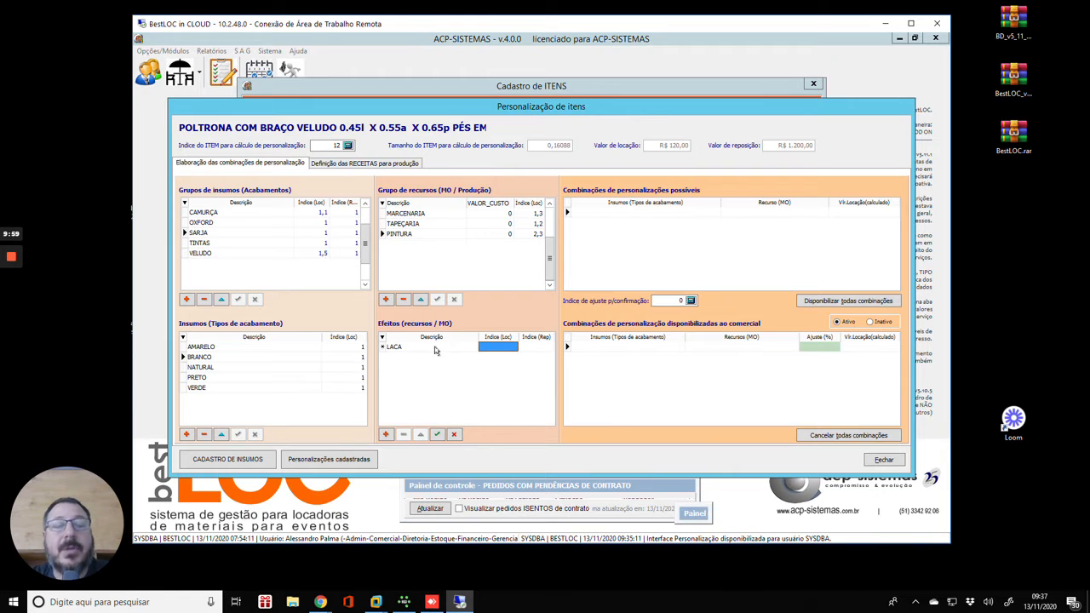
{"action": "type", "text": "1"}
{"action": "key", "text": "Return"}
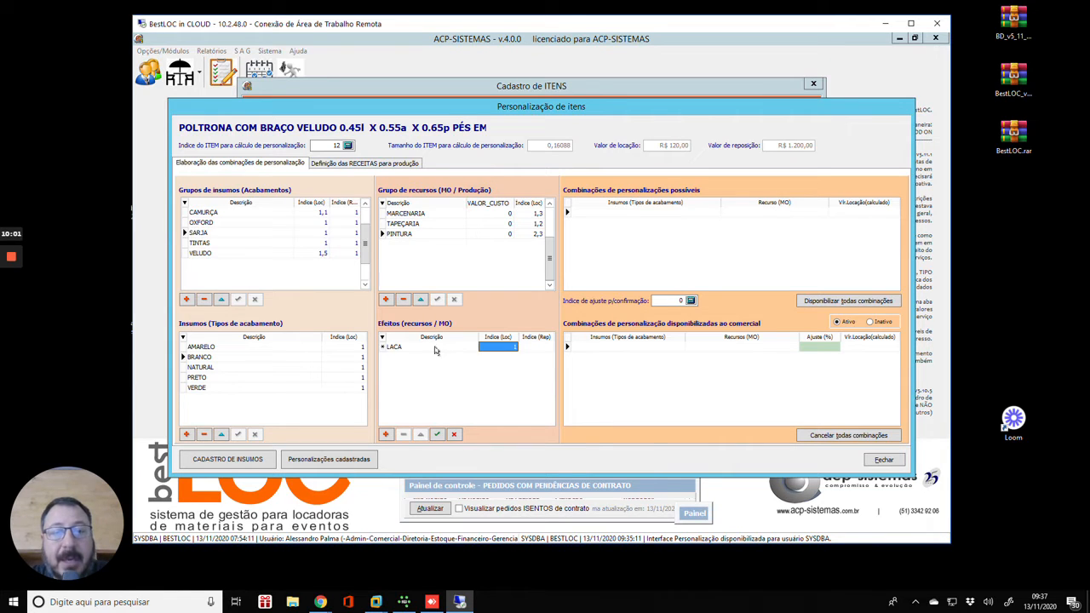
{"action": "key", "text": "Right"}
{"action": "key", "text": "Left"}
{"action": "key", "text": "Left"}
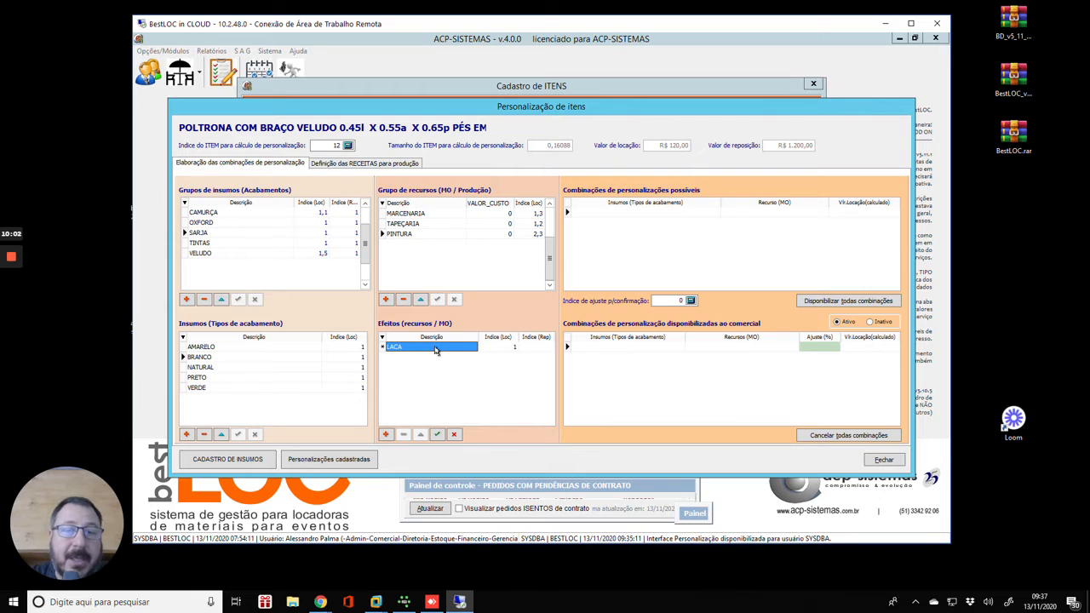
Step: Add a second PINTURA effect named AUTOMOTIVA with a rental index (Loc) of 1 and save it
{"action": "key", "text": "Down"}
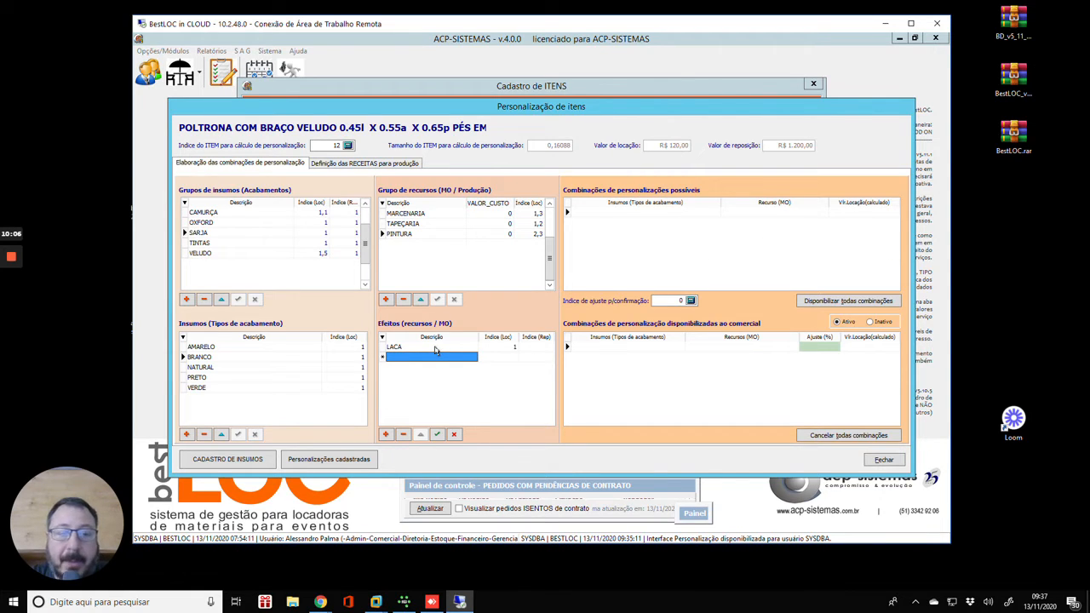
{"action": "type", "text": "S"}
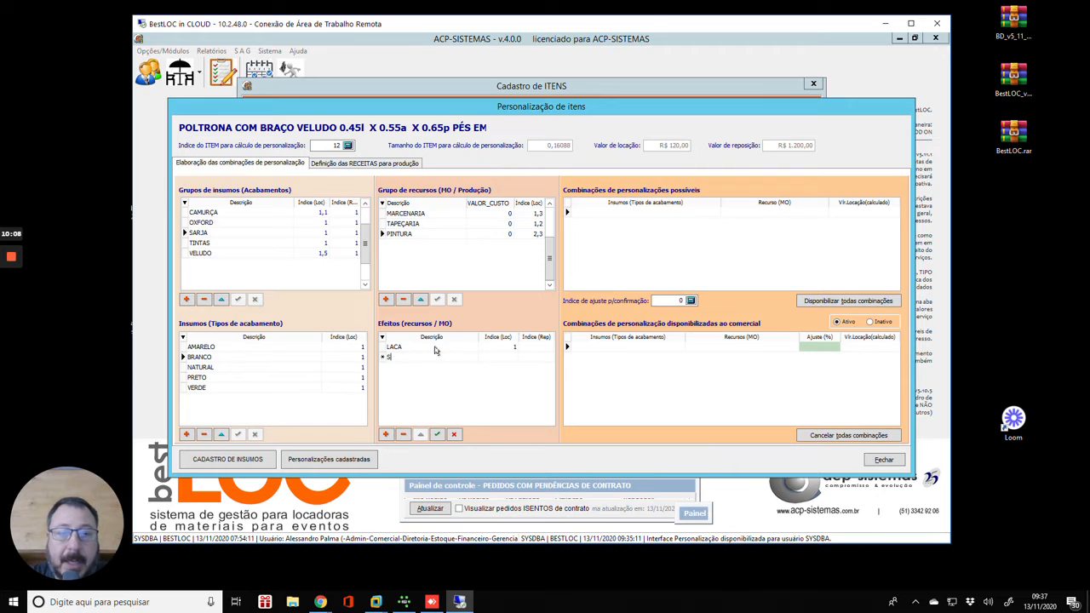
{"action": "key", "text": "BackSpace"}
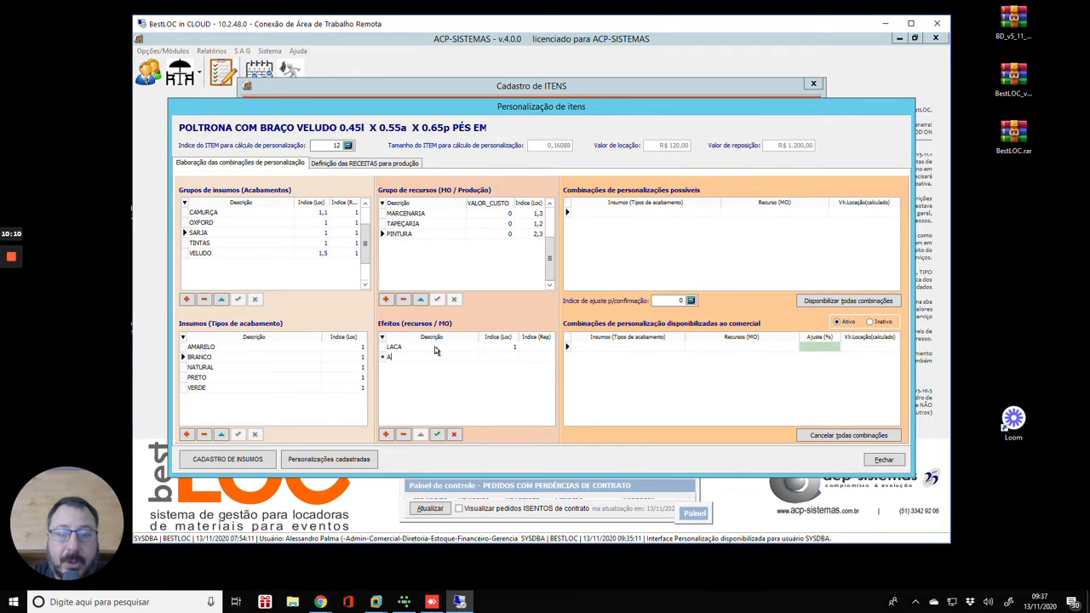
{"action": "type", "text": "UTOMOTIVA"}
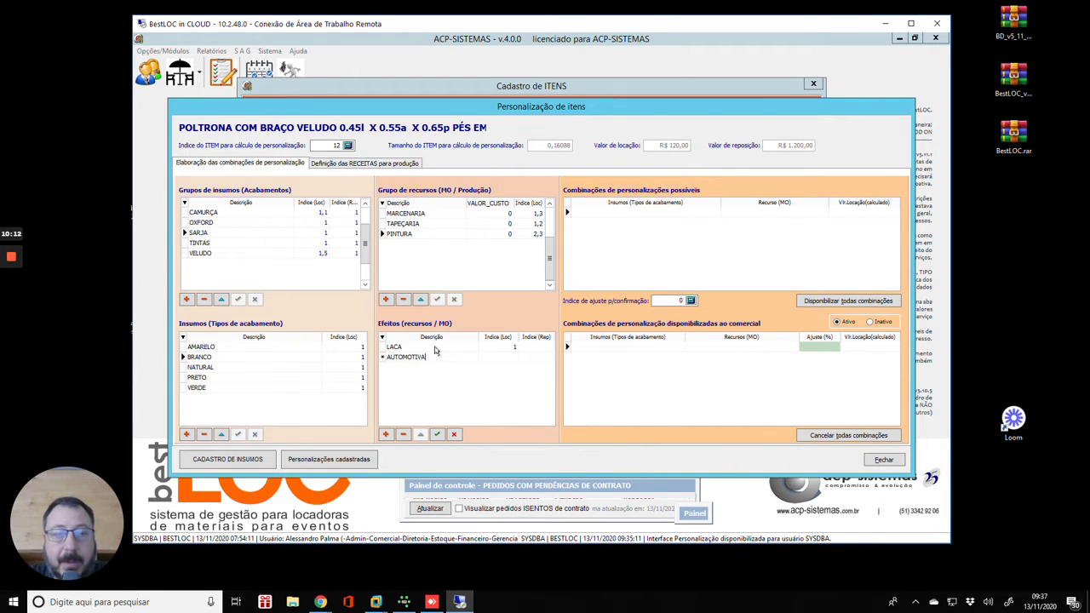
{"action": "key", "text": "Tab"}
{"action": "type", "text": "1"}
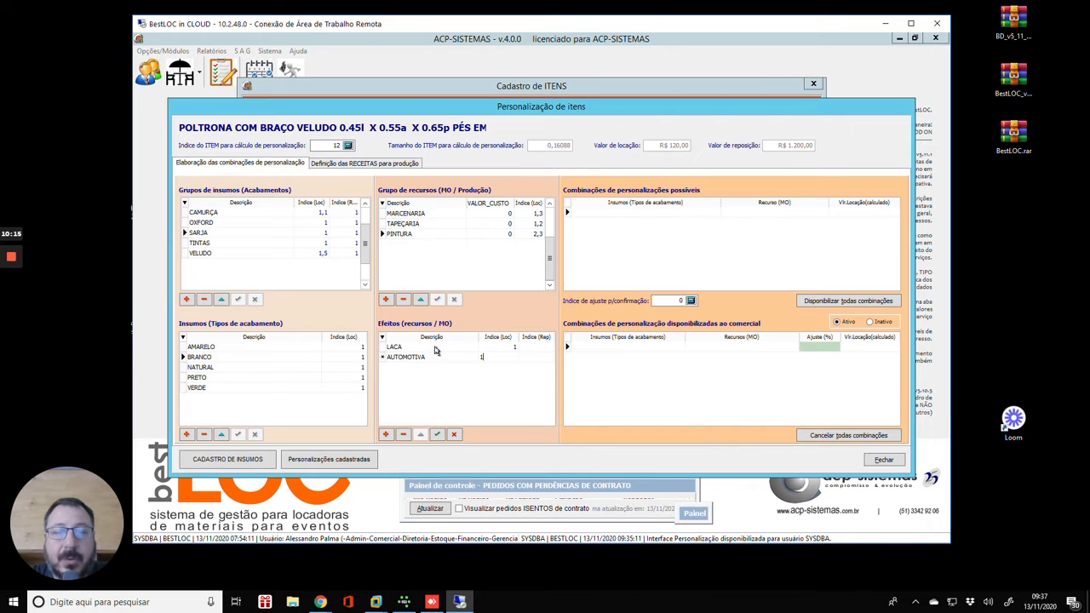
{"action": "key", "text": "Return"}
{"action": "key", "text": "Up"}
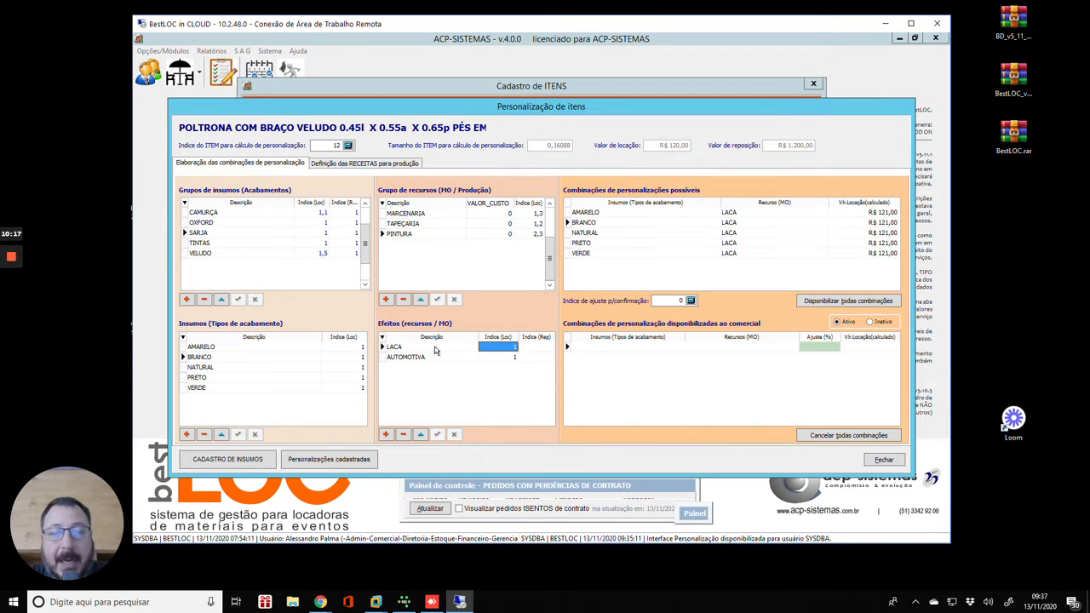
Step: Set LACA's rental index (Loc) to 5 and the replacement index (Rep) to 1 for both LACA and AUTOMOTIVA
{"action": "type", "text": "5"}
{"action": "key", "text": "Tab"}
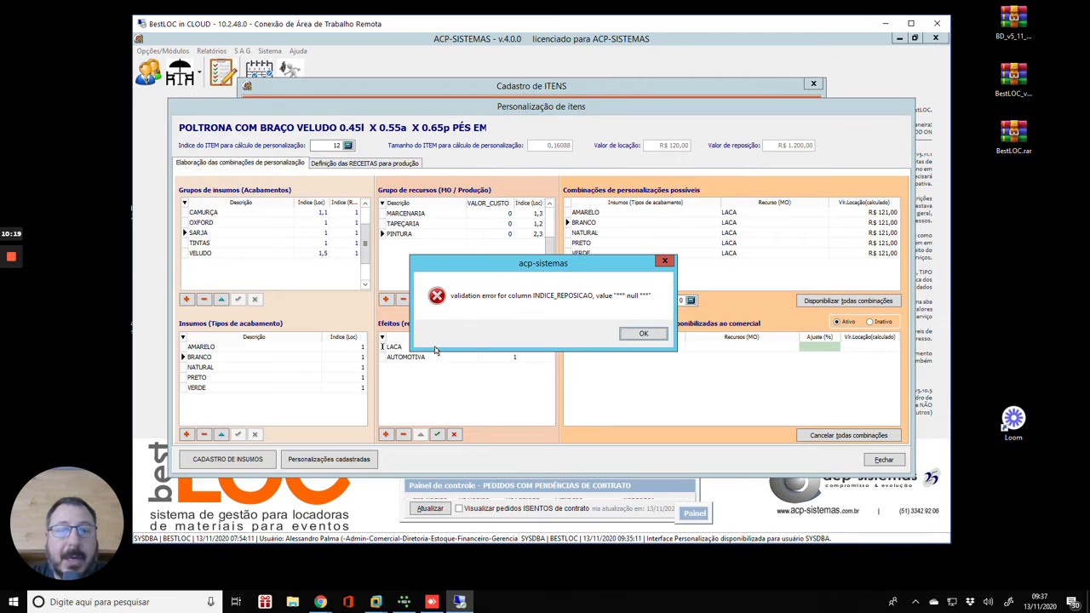
{"action": "key", "text": "Return"}
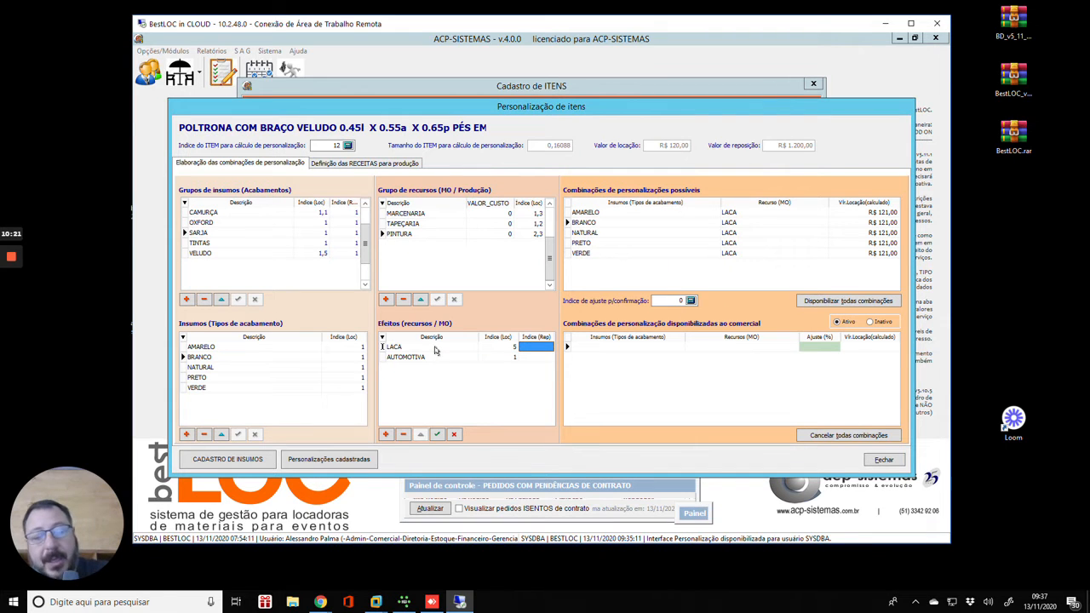
{"action": "type", "text": "1"}
{"action": "key", "text": "Return"}
{"action": "key", "text": "Up"}
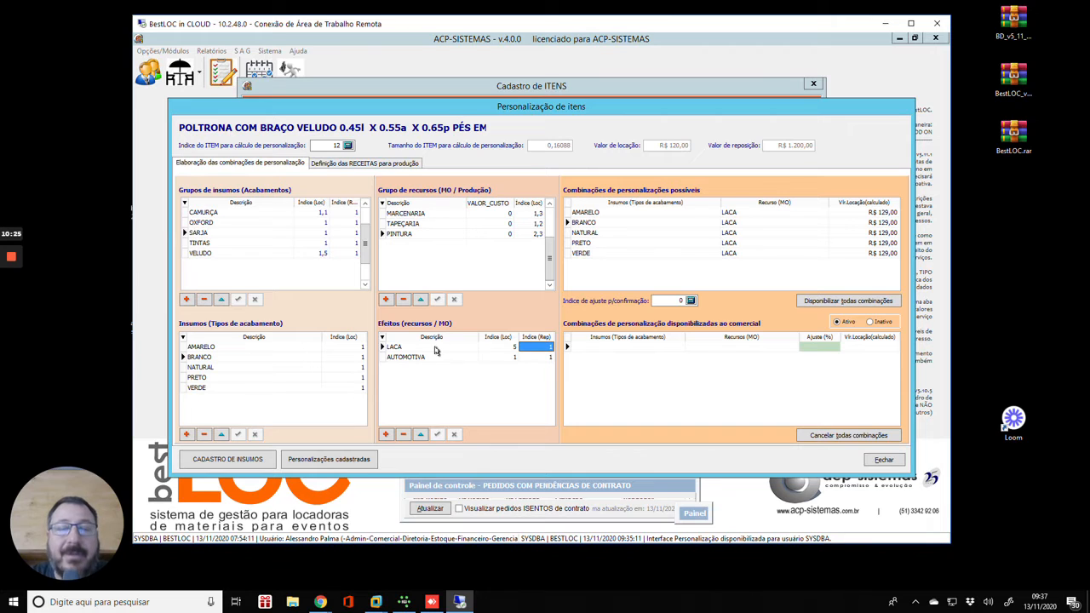
{"action": "key", "text": "Left"}
{"action": "key", "text": "Left"}
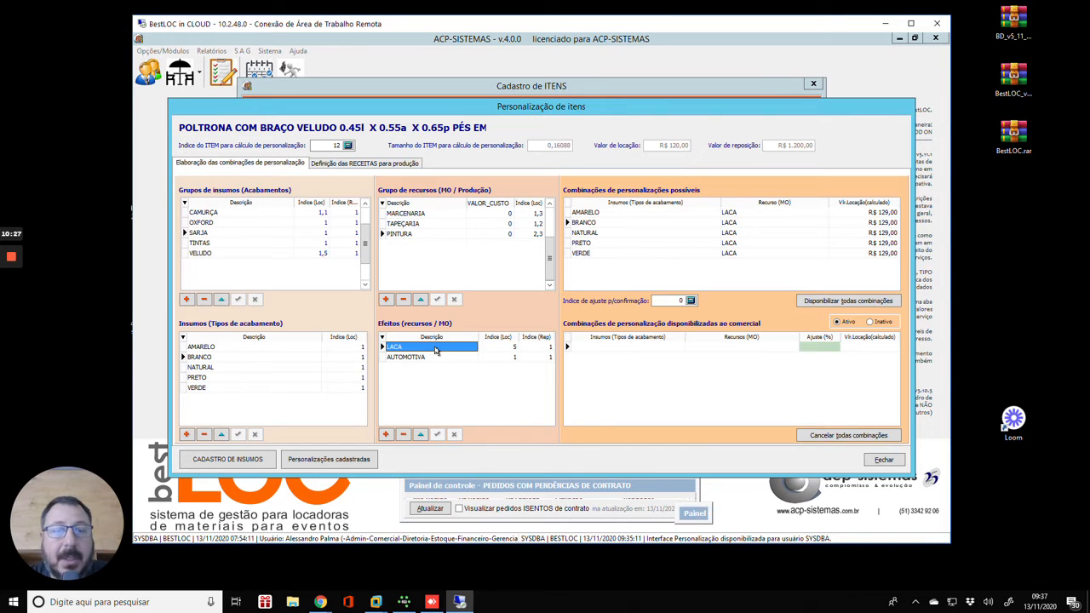
Step: Add a third PINTURA effect named PROVENÇAL with rental (Loc) and replacement (Rep) indexes of 1 and save it
{"action": "key", "text": "Down"}
{"action": "key", "text": "Down"}
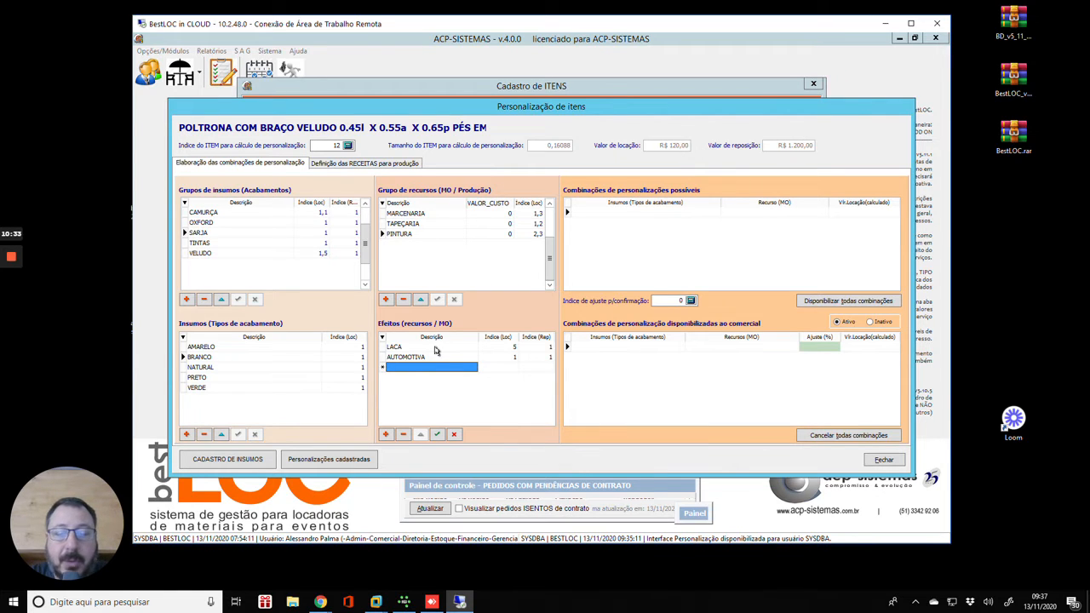
{"action": "type", "text": "P"}
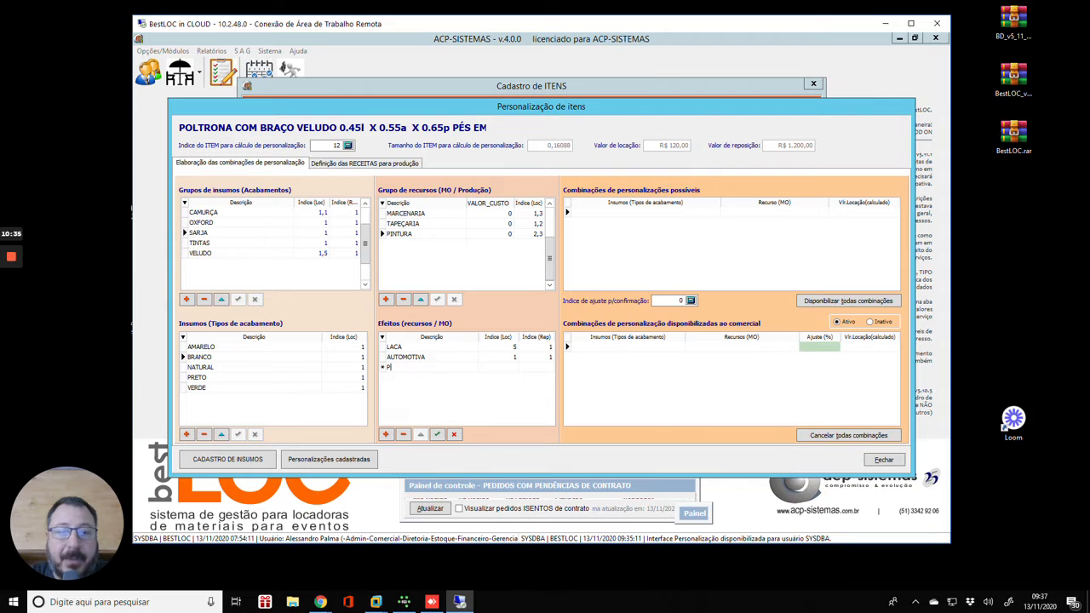
{"action": "type", "text": "ROVENÇAL"}
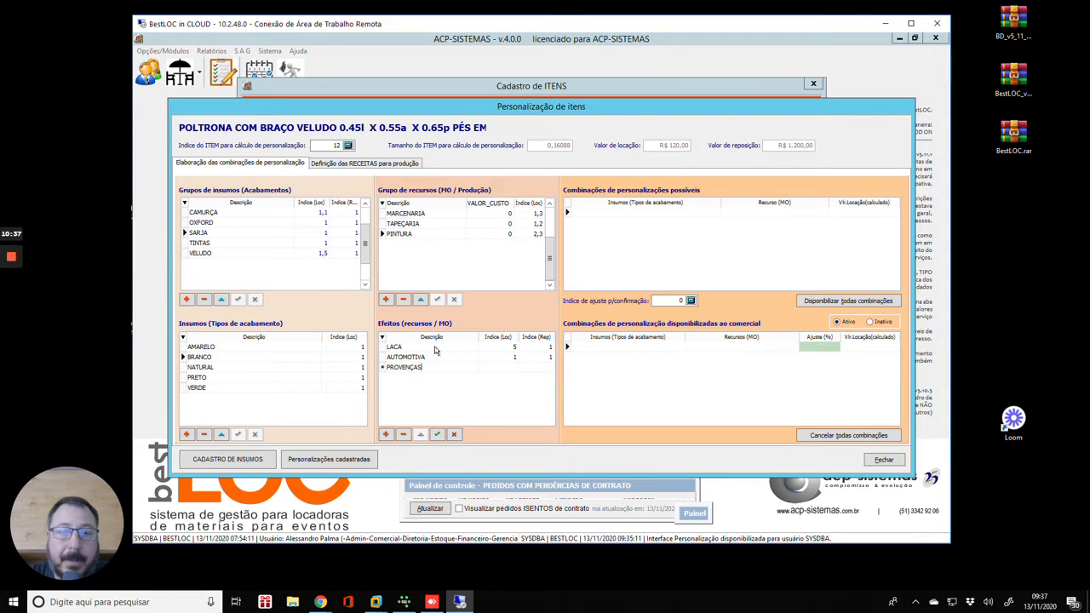
{"action": "key", "text": "Tab"}
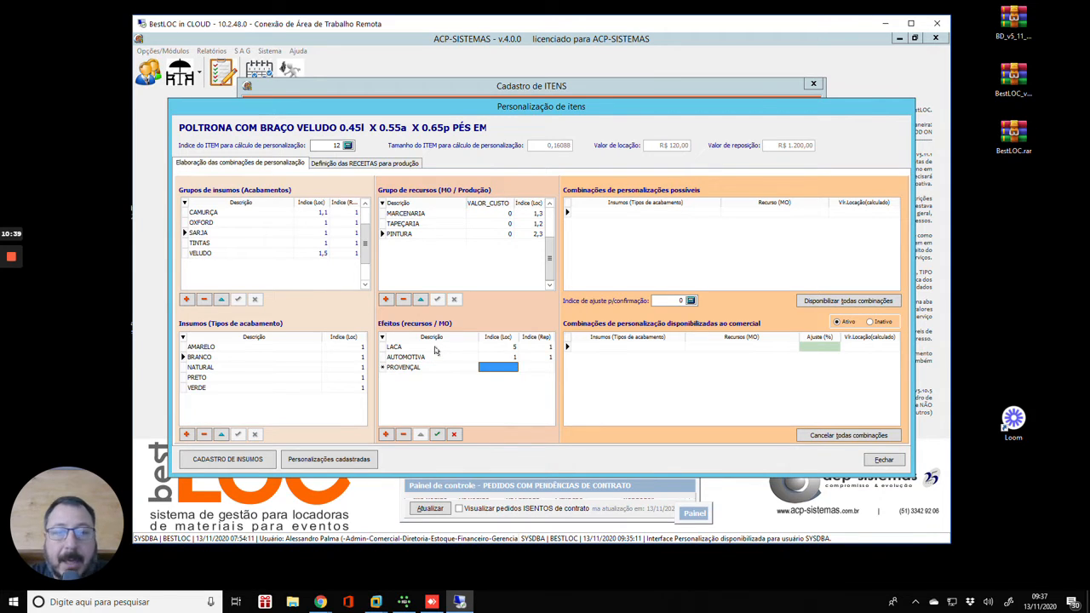
{"action": "key", "text": "Tab"}
{"action": "key", "text": "Up"}
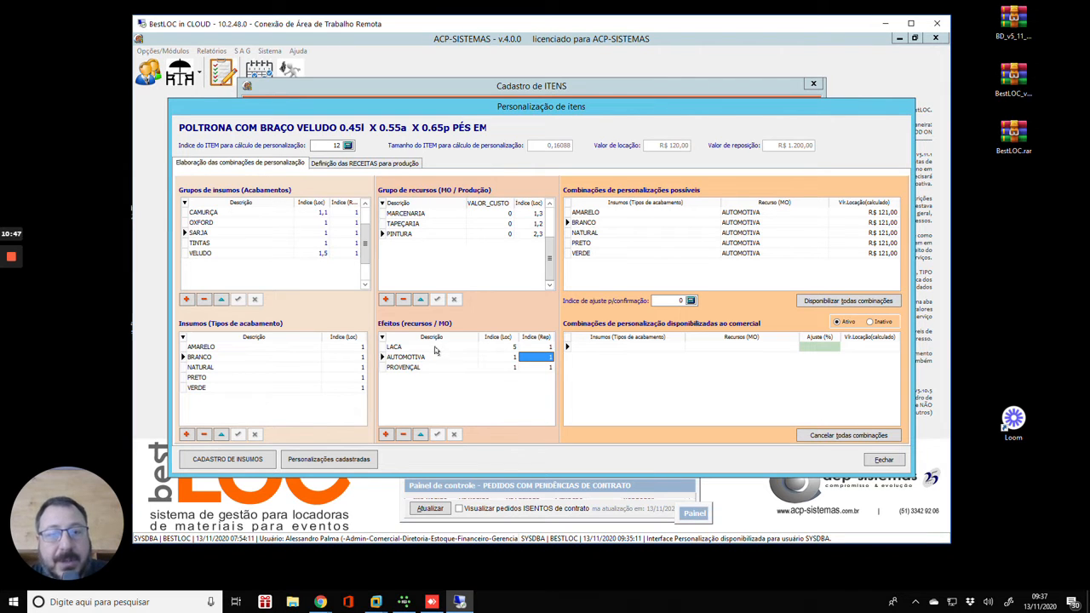
Step: Compare the calculated rental prices of the TAPEÇARIA combinations with those of PINTURA's LACA effect
{"action": "left_click", "coordinate": [414, 224]}
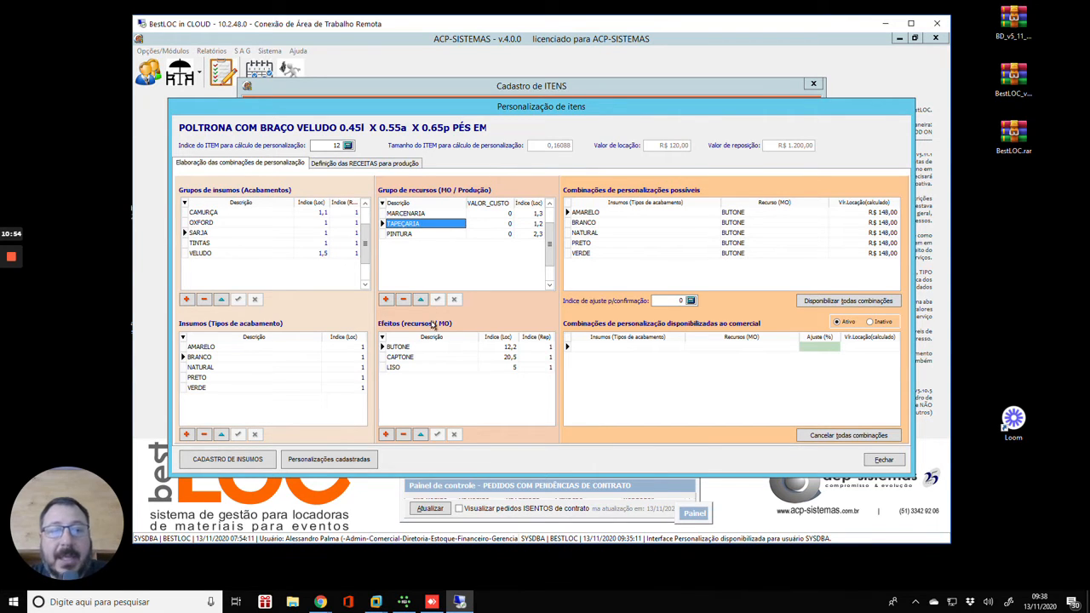
{"action": "left_click", "coordinate": [426, 234]}
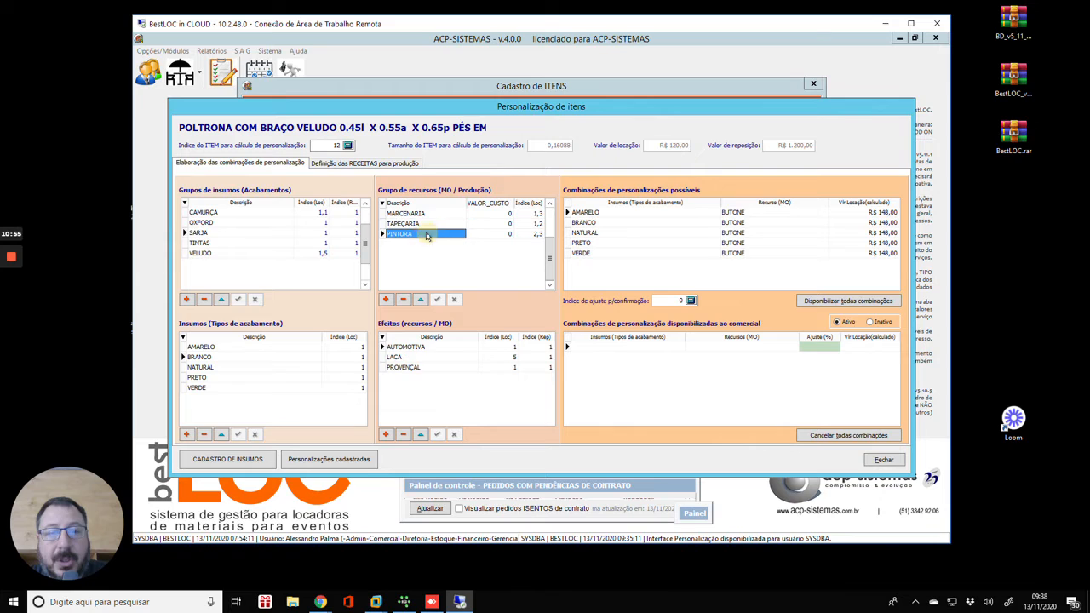
{"action": "left_click", "coordinate": [431, 356]}
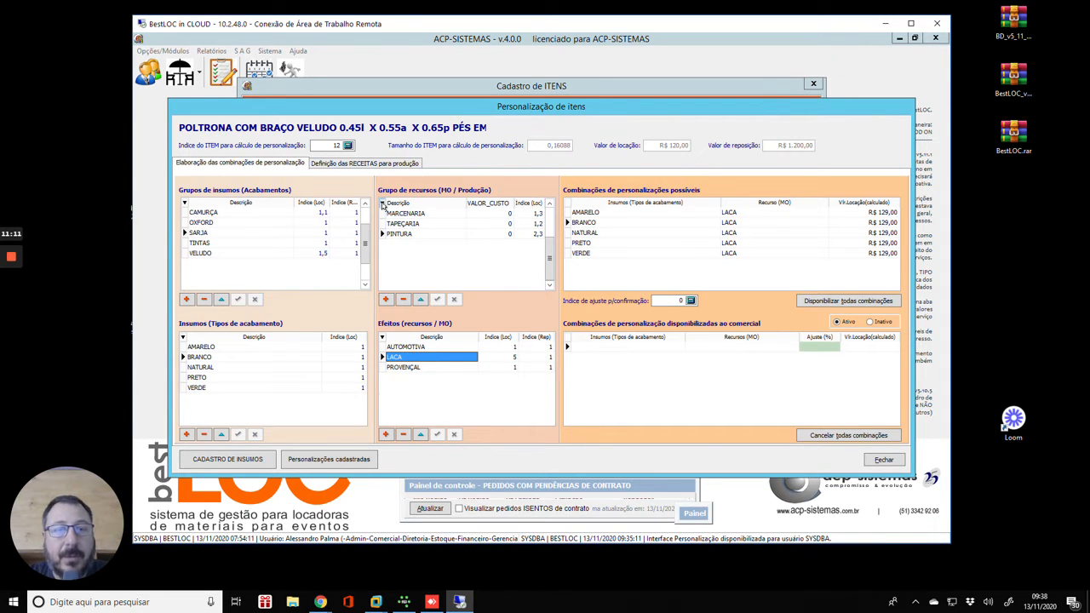
Step: Hide the VALOR_CUSTO column in the resource groups list
{"action": "left_click", "coordinate": [382, 203]}
{"action": "left_click", "coordinate": [391, 239]}
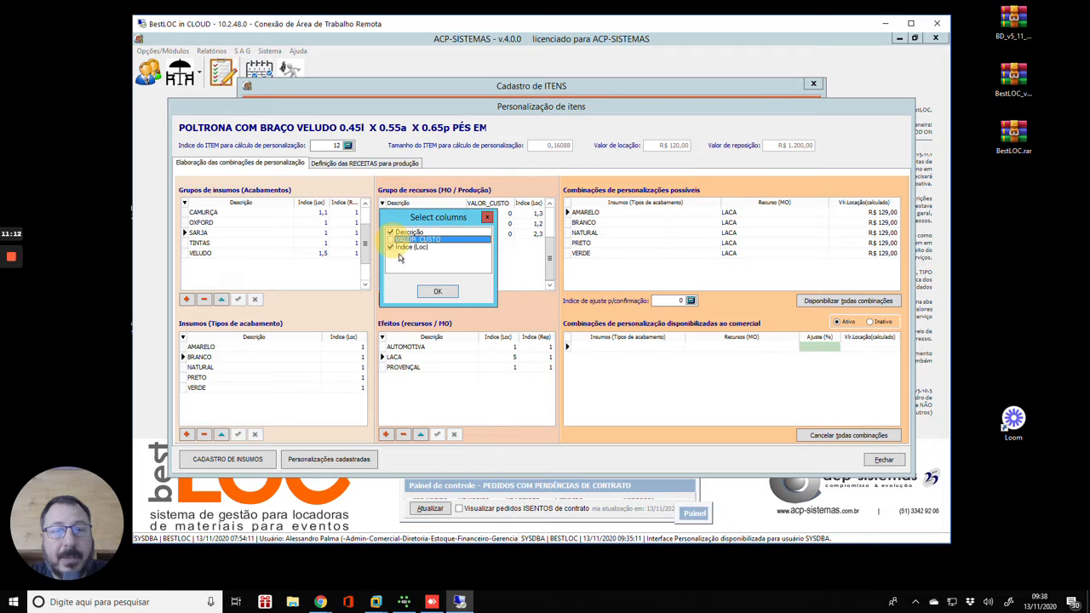
{"action": "left_click", "coordinate": [437, 291]}
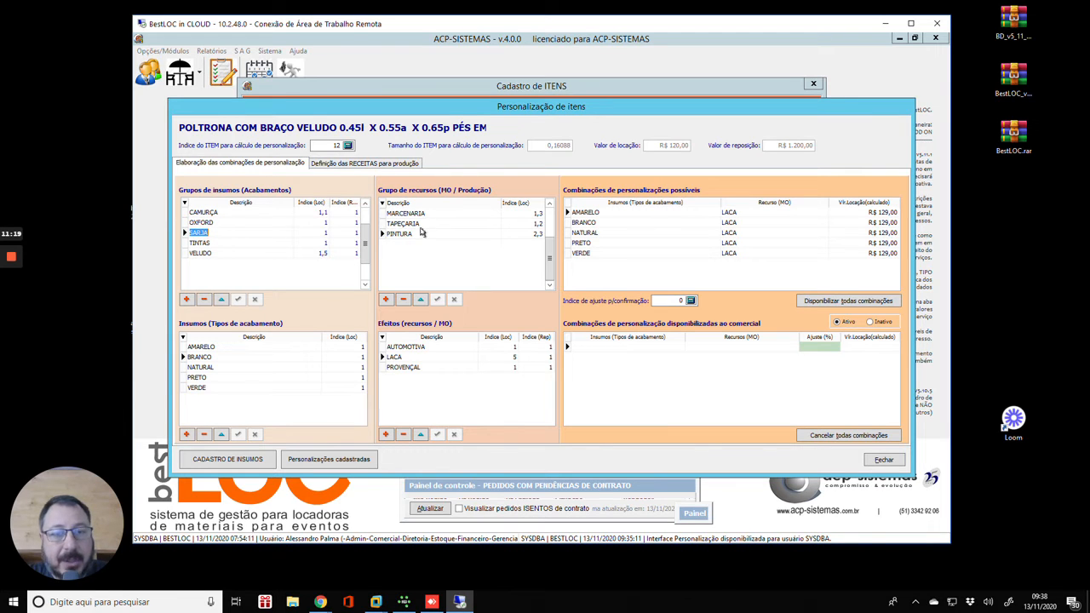
Step: Examine the effects of each resource group and the OXFORD combinations released to sales for TAPEÇARIA's BUTONE, CAPTONE and LISO effects
{"action": "left_click", "coordinate": [394, 234]}
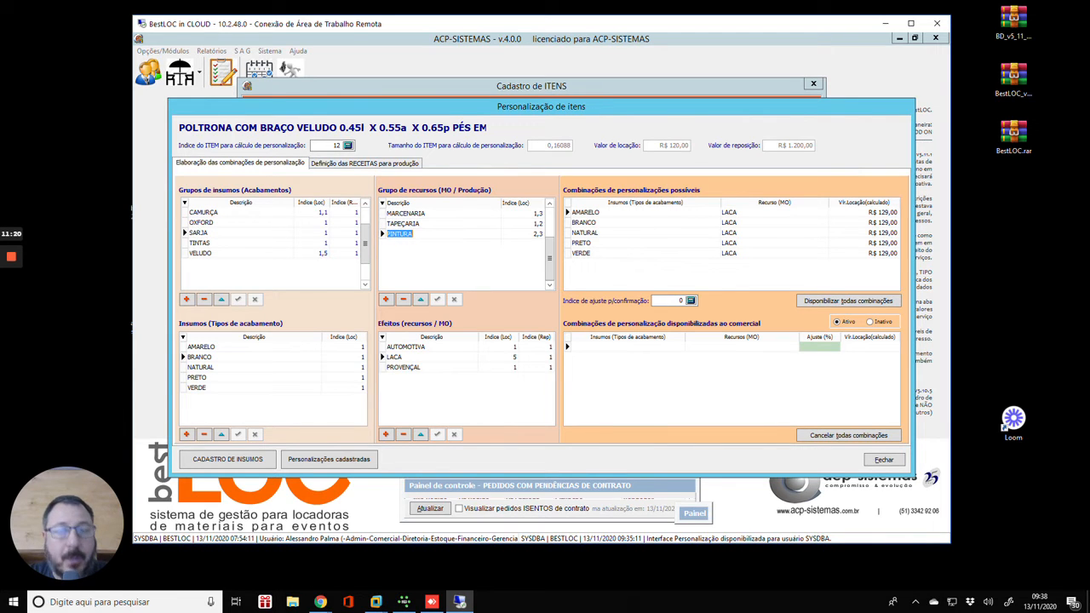
{"action": "left_click", "coordinate": [430, 223]}
{"action": "left_click", "coordinate": [429, 215]}
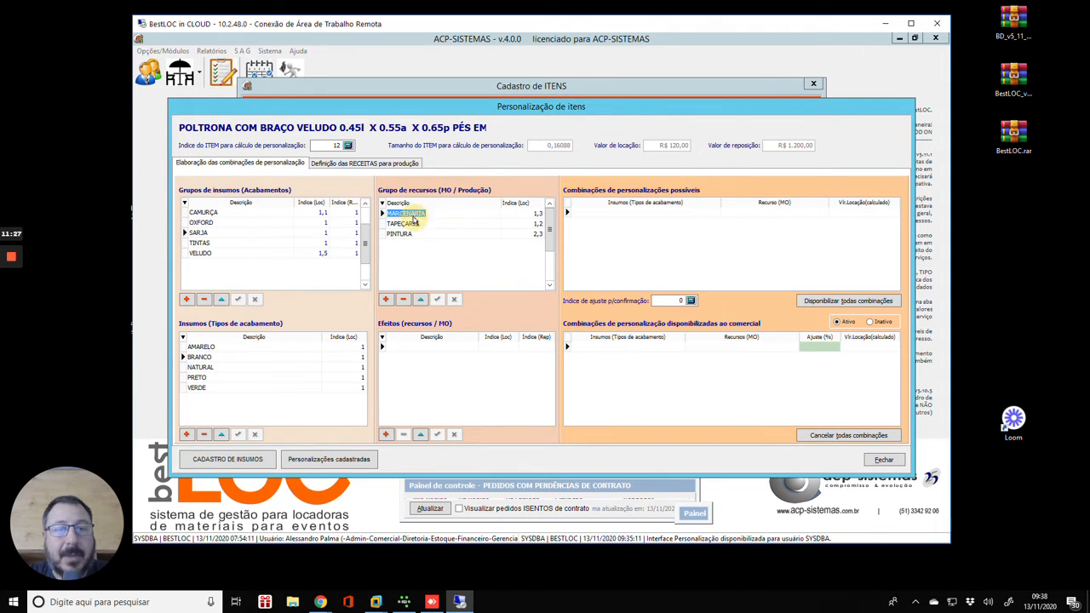
{"action": "left_click", "coordinate": [415, 224]}
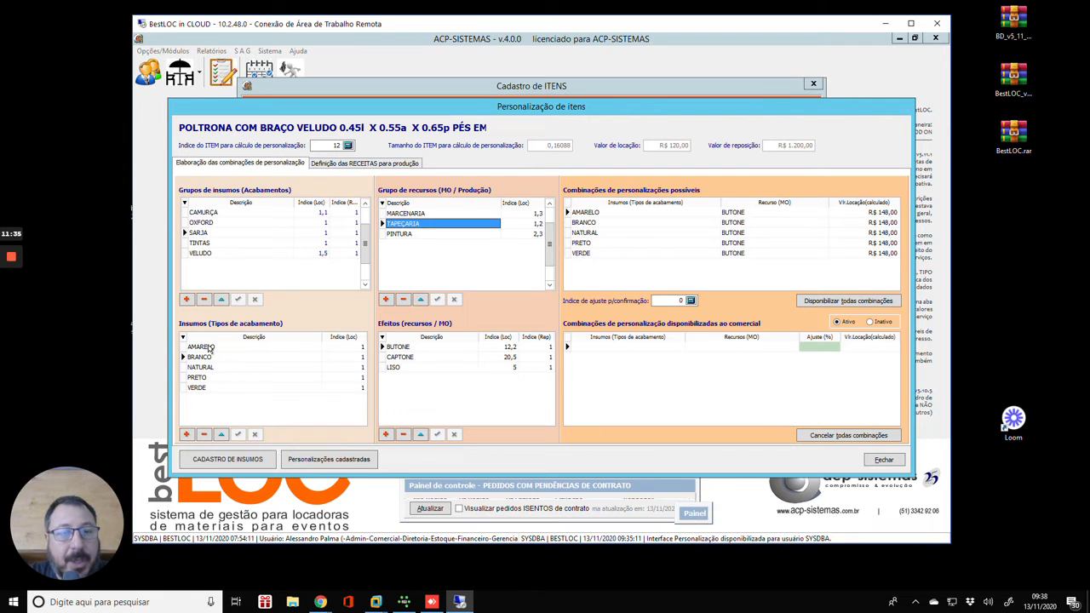
{"action": "left_click", "coordinate": [209, 216]}
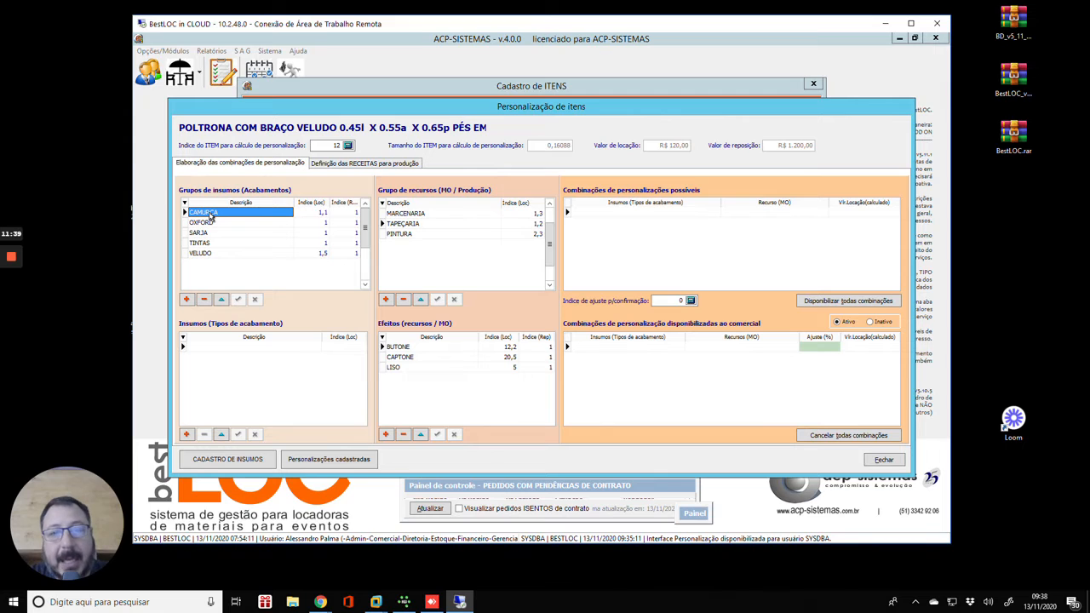
{"action": "left_click", "coordinate": [212, 225]}
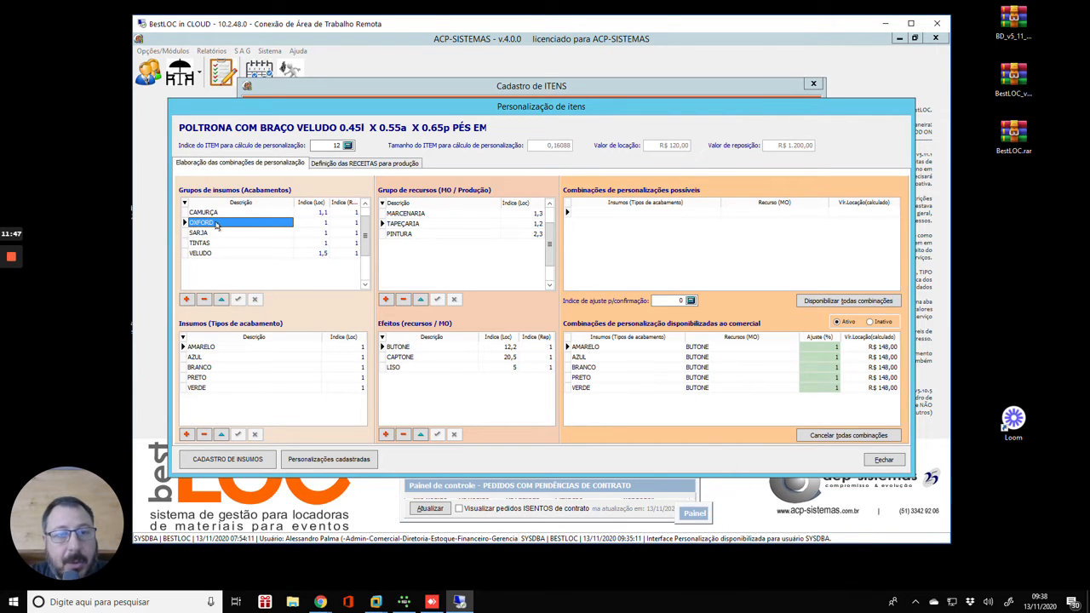
{"action": "left_click", "coordinate": [431, 225]}
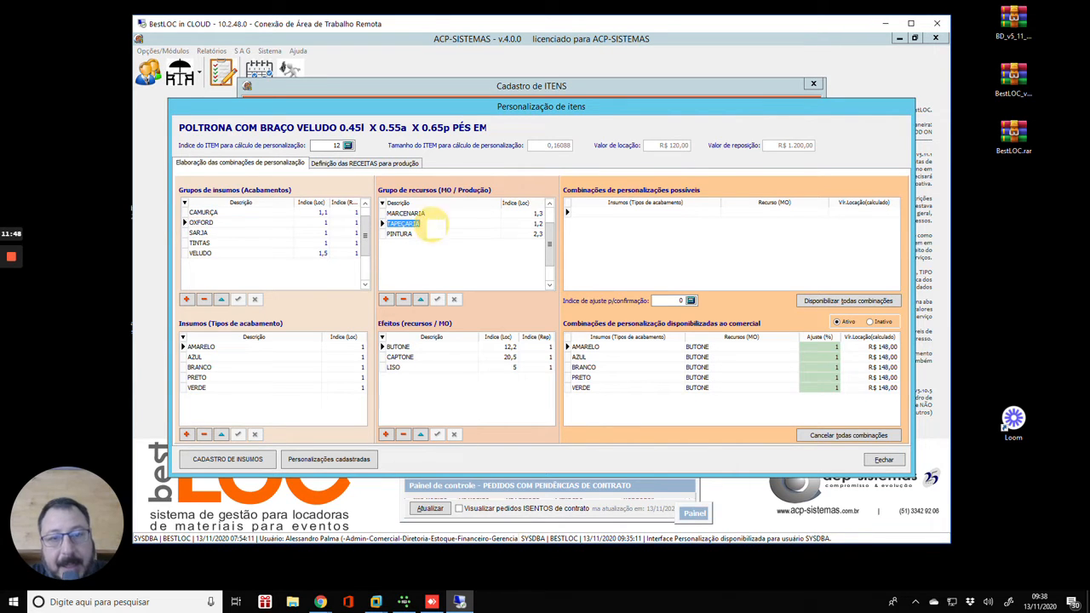
{"action": "left_click", "coordinate": [423, 356]}
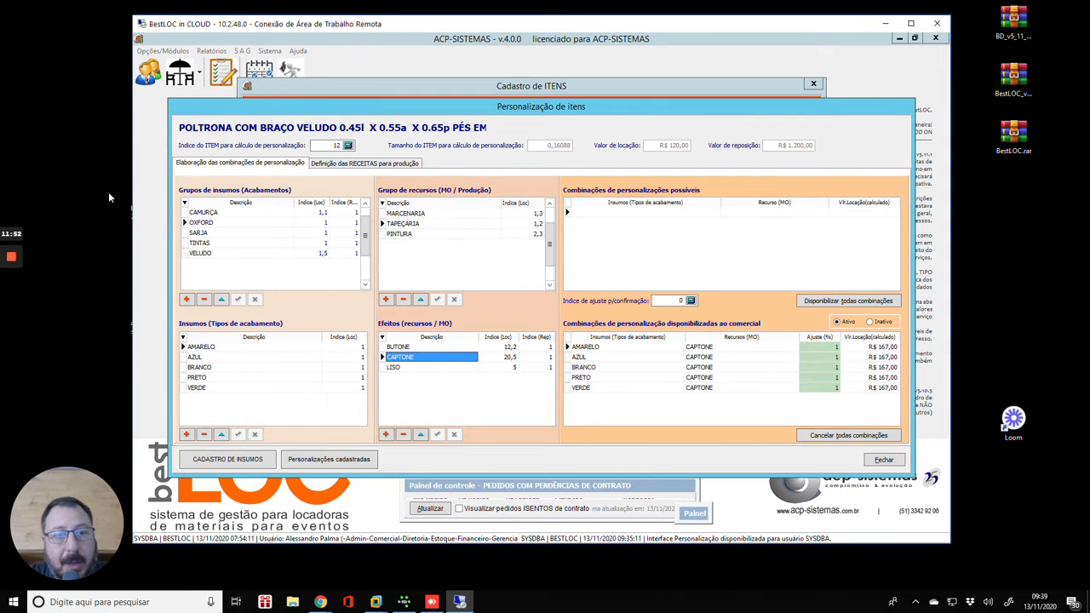
{"action": "left_click", "coordinate": [412, 367]}
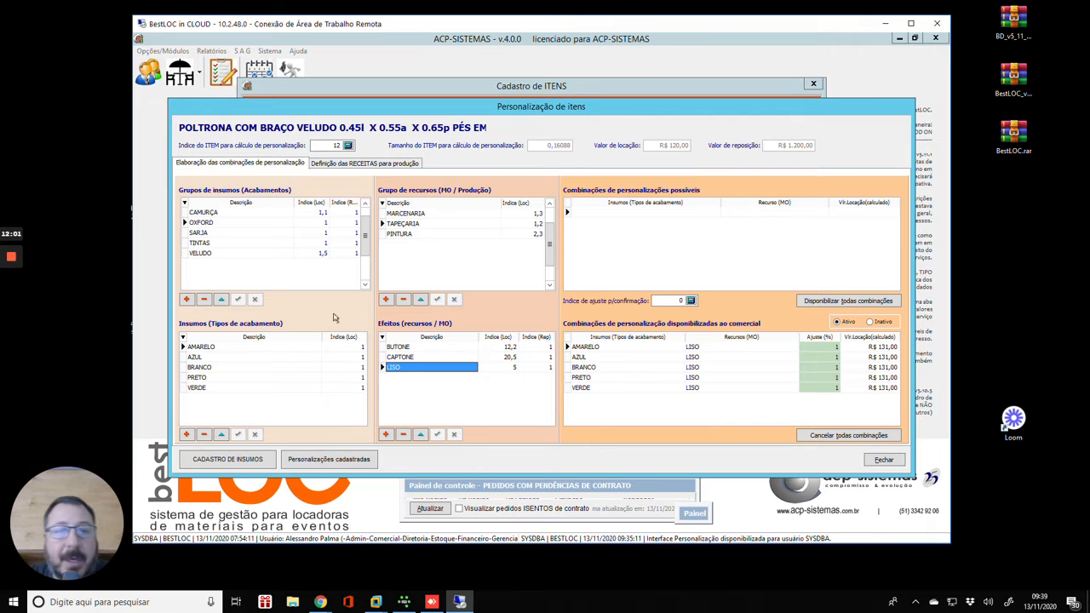
Step: Compare SARJA's possible combinations under TAPEÇARIA with the LISO effect against the OXFORD combinations already released to sales
{"action": "left_click", "coordinate": [207, 234]}
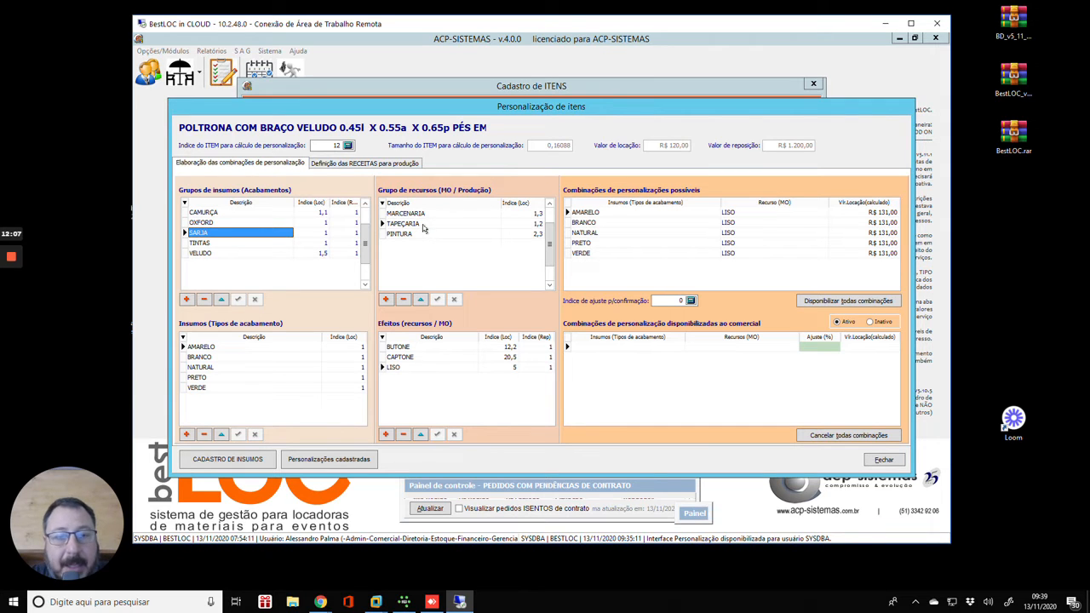
{"action": "left_click", "coordinate": [730, 364]}
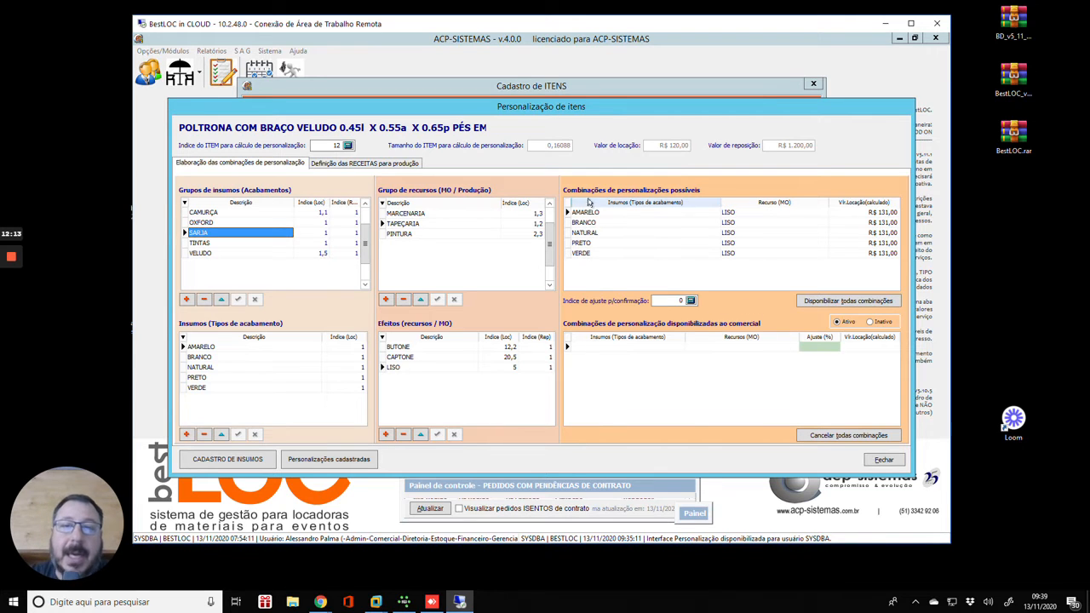
{"action": "left_click", "coordinate": [653, 224]}
{"action": "left_click", "coordinate": [639, 215]}
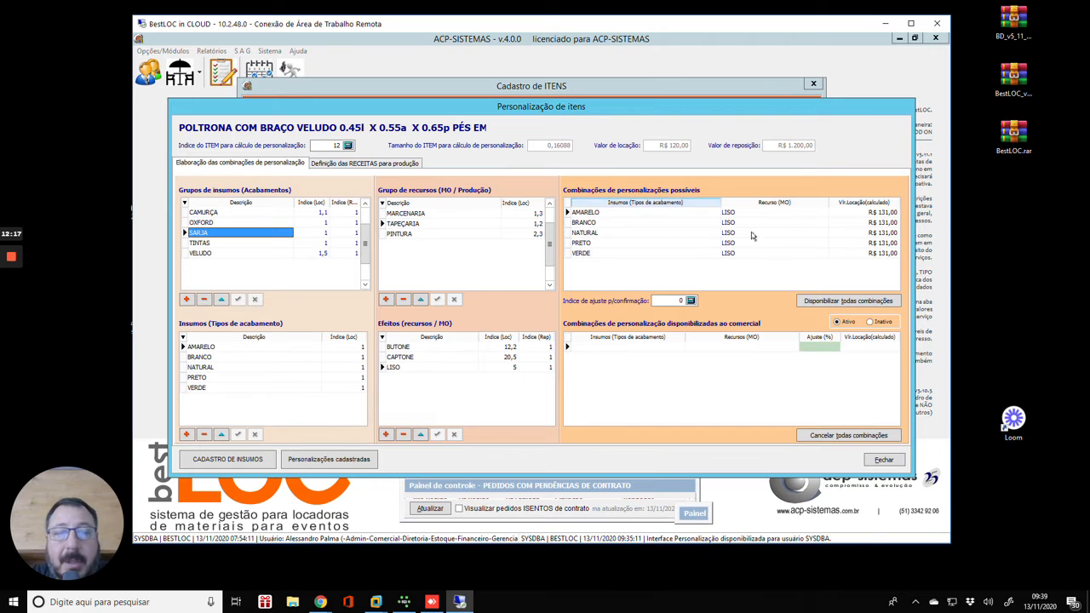
{"action": "left_click", "coordinate": [198, 233]}
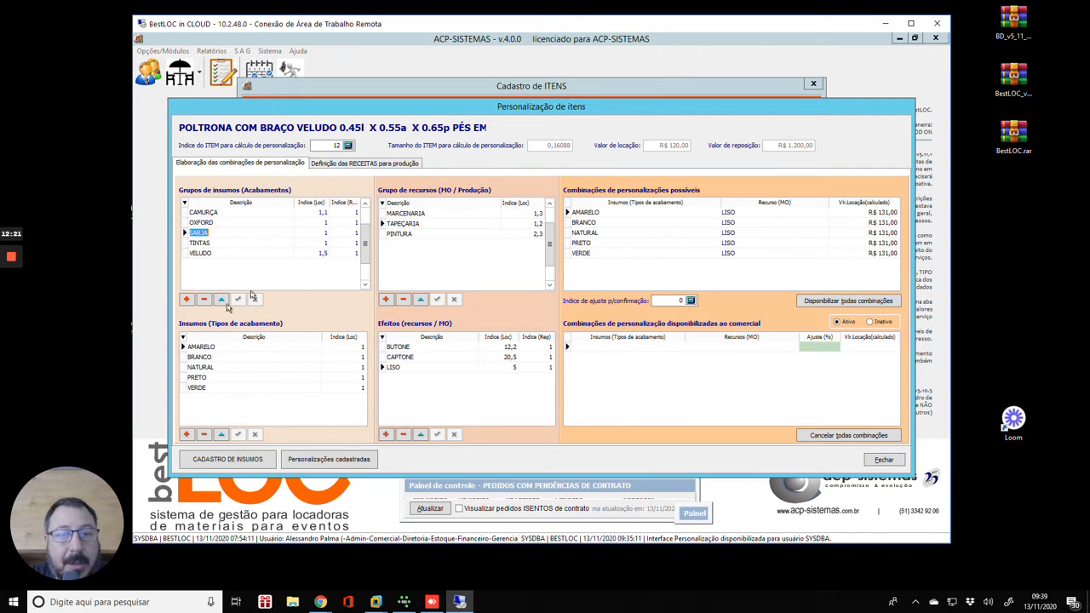
{"action": "left_click", "coordinate": [430, 224]}
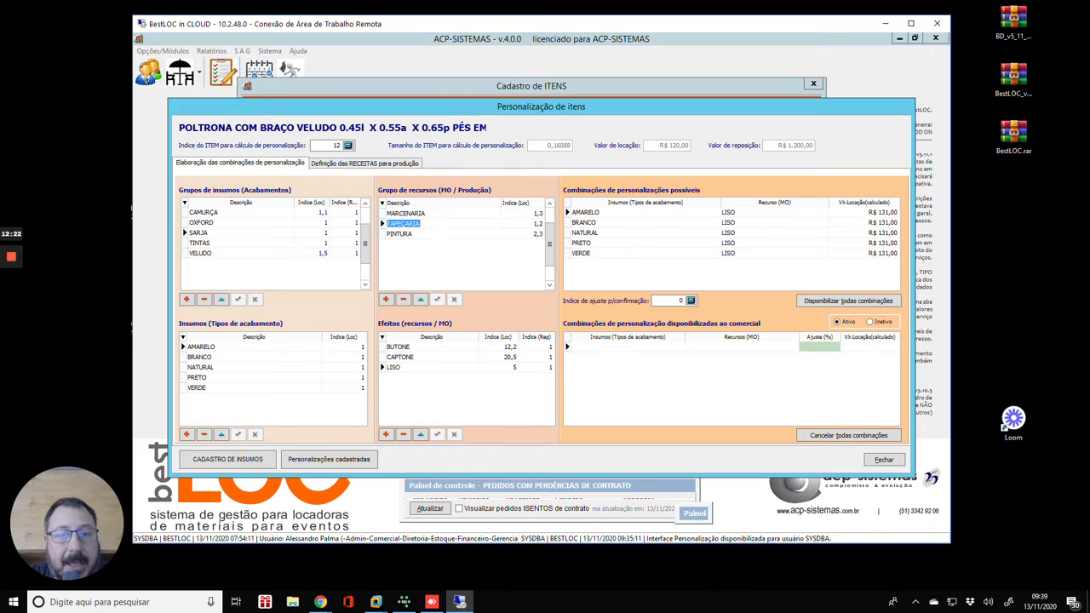
{"action": "left_click", "coordinate": [414, 368]}
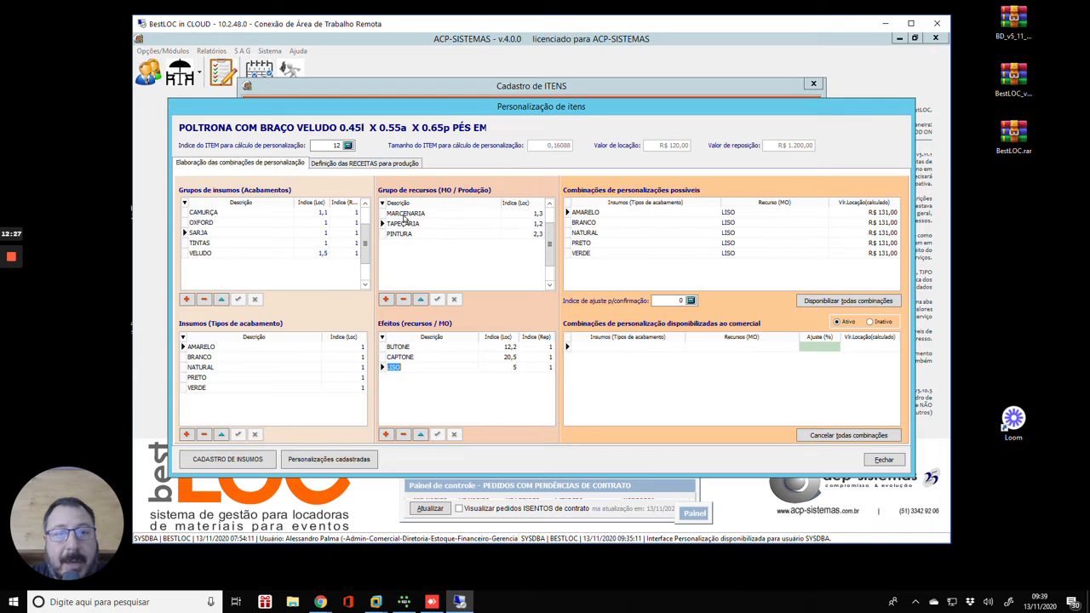
{"action": "left_click", "coordinate": [201, 223]}
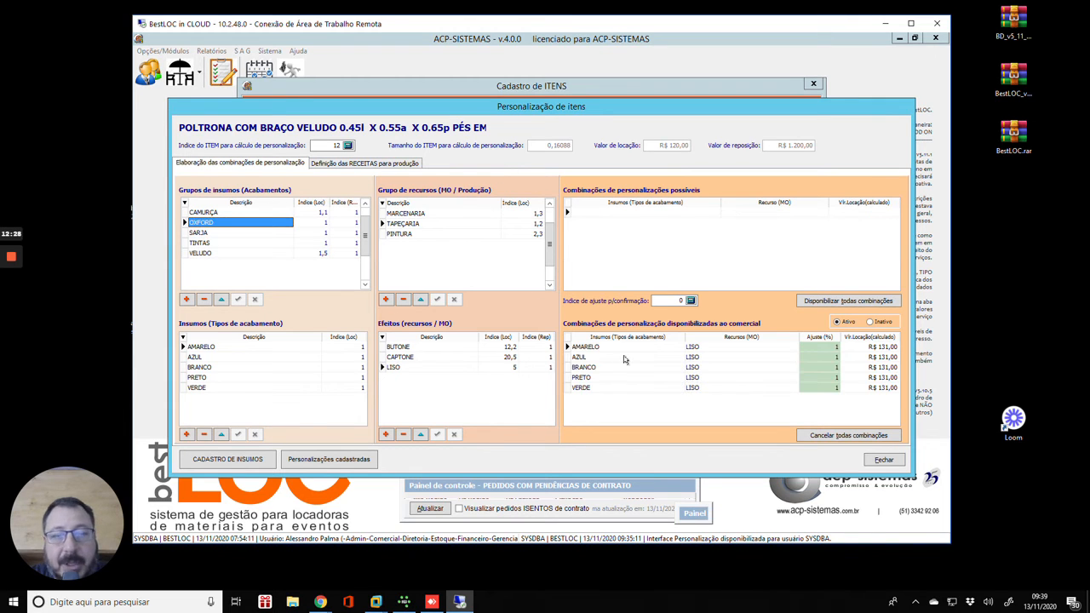
{"action": "left_click", "coordinate": [205, 232]}
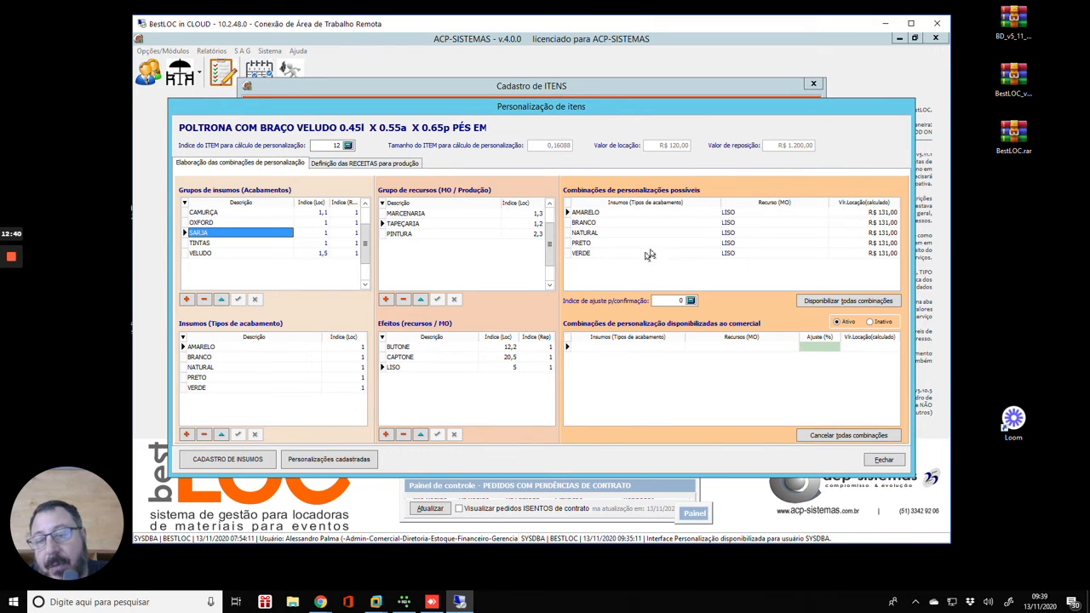
{"action": "left_click", "coordinate": [606, 214]}
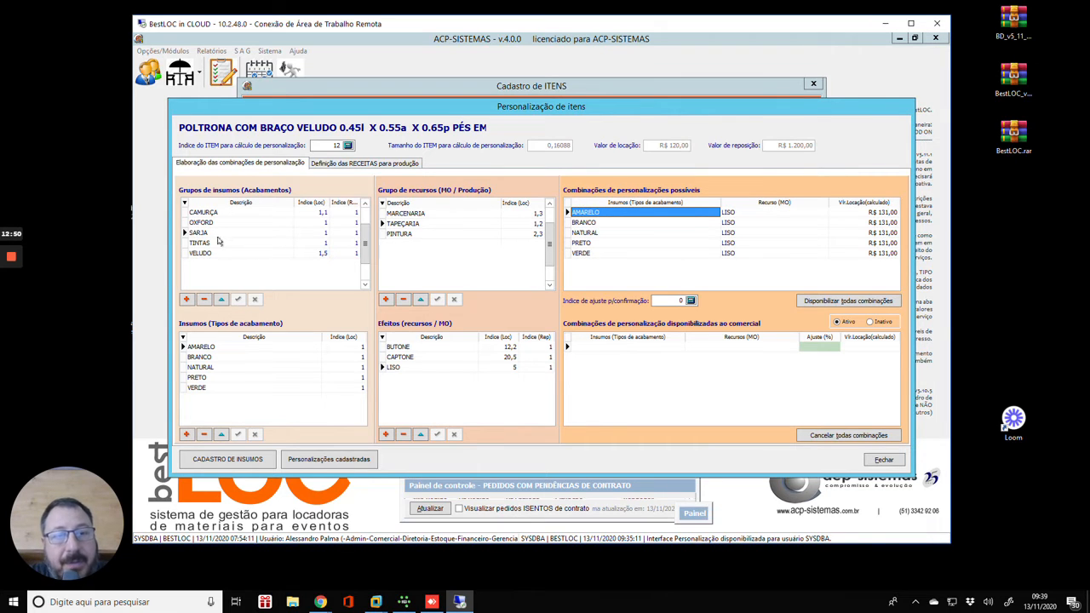
Step: Compare SARJA's calculated rental prices across the CAPTONE, BUTONE and LISO upholstery effects
{"action": "left_click", "coordinate": [411, 359]}
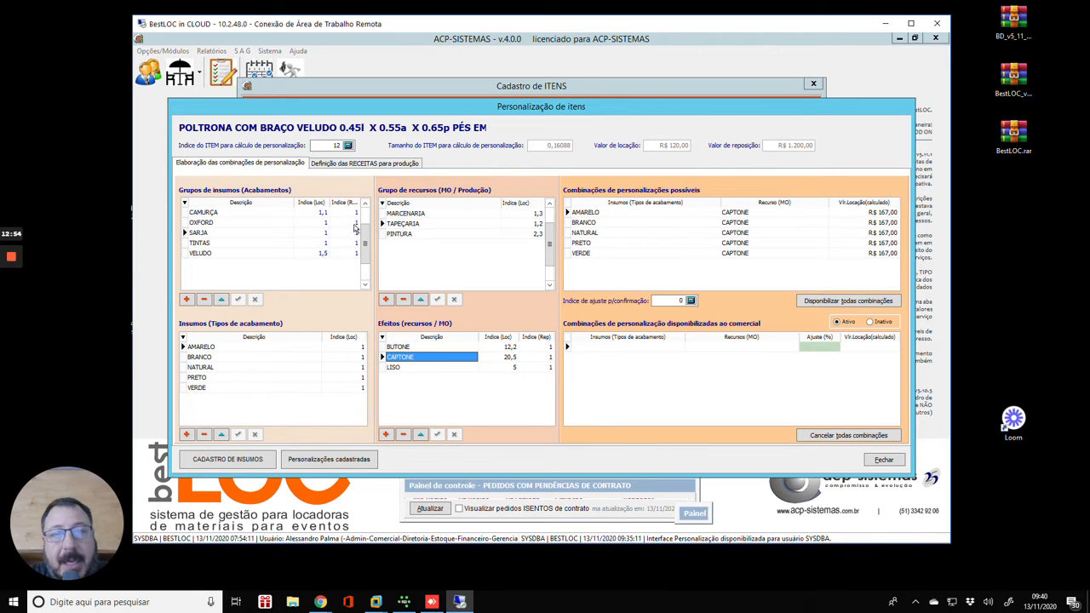
{"action": "left_click", "coordinate": [417, 348]}
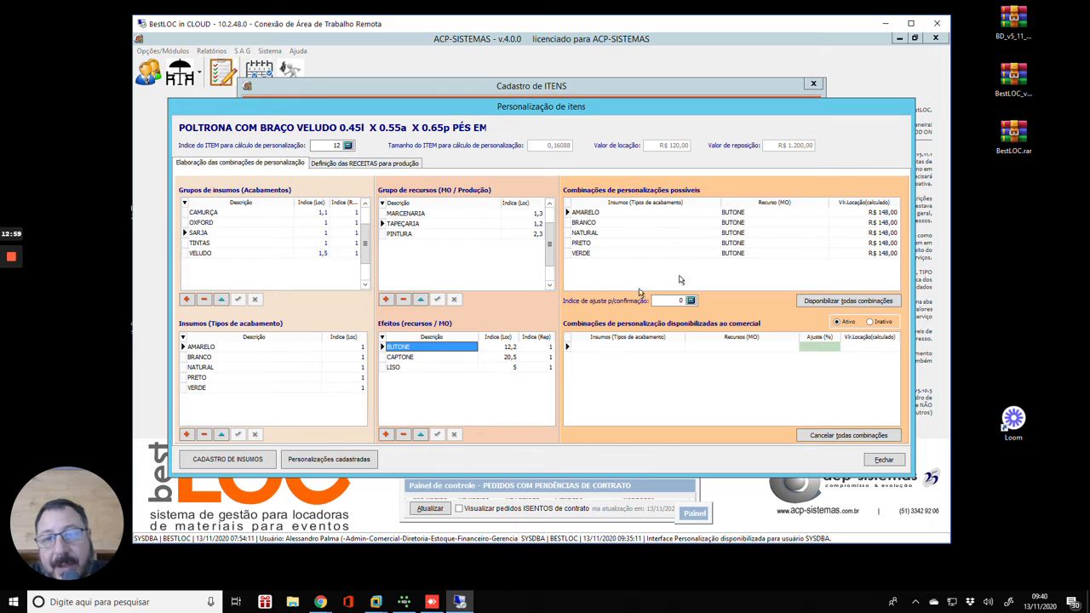
{"action": "left_click", "coordinate": [416, 359]}
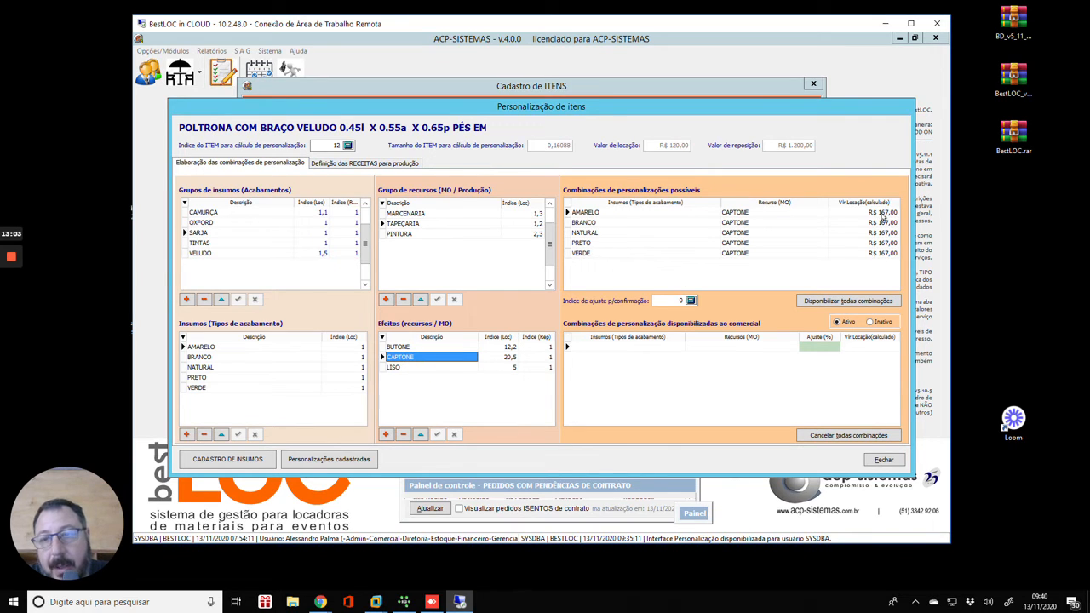
{"action": "left_click", "coordinate": [415, 367]}
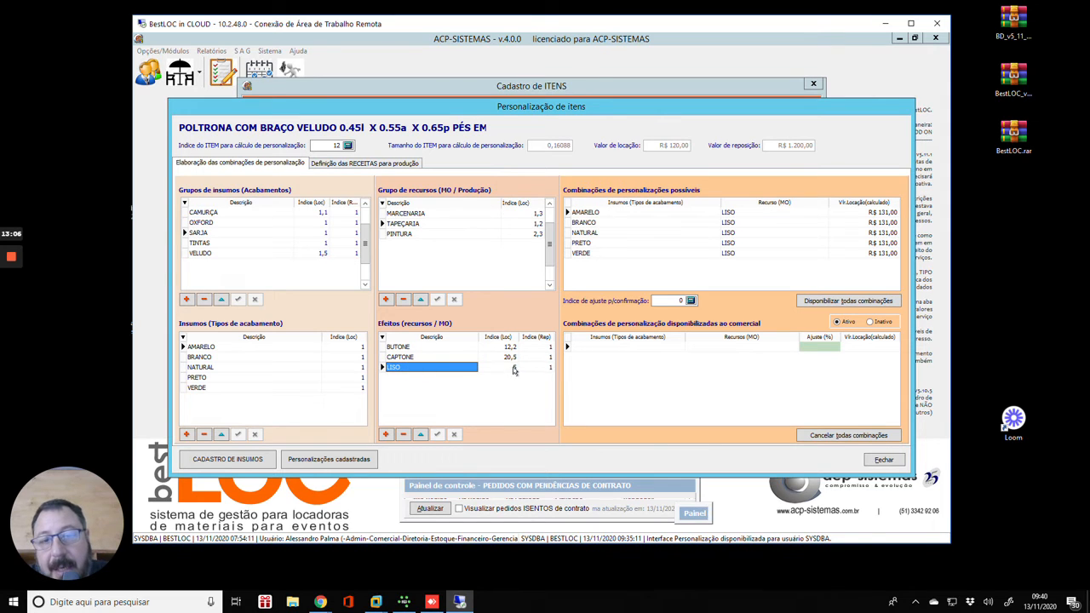
{"action": "left_click", "coordinate": [440, 357]}
{"action": "left_click", "coordinate": [405, 368]}
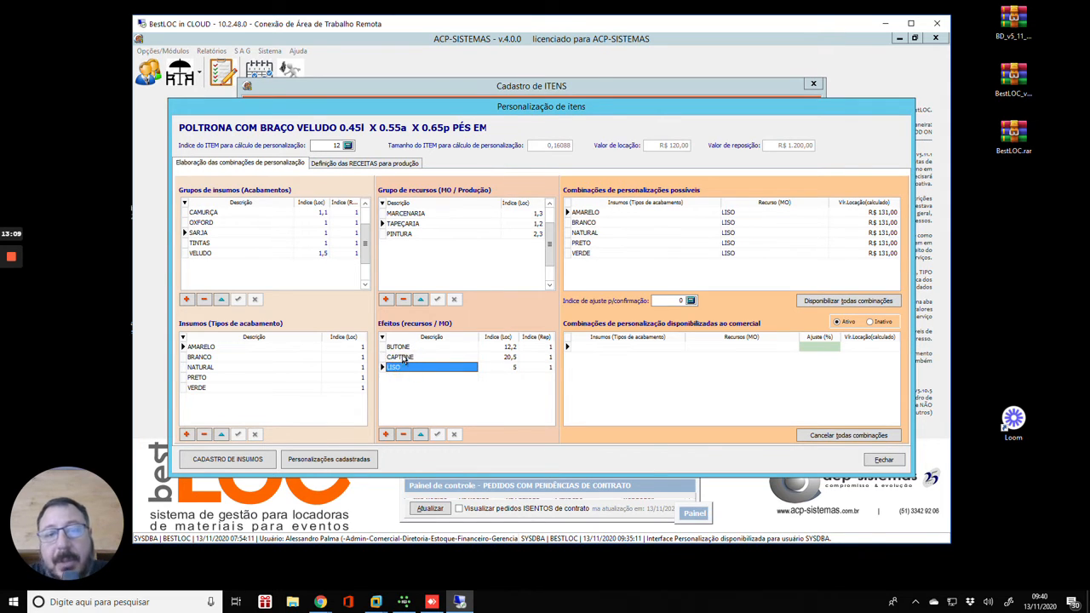
{"action": "left_click", "coordinate": [404, 358]}
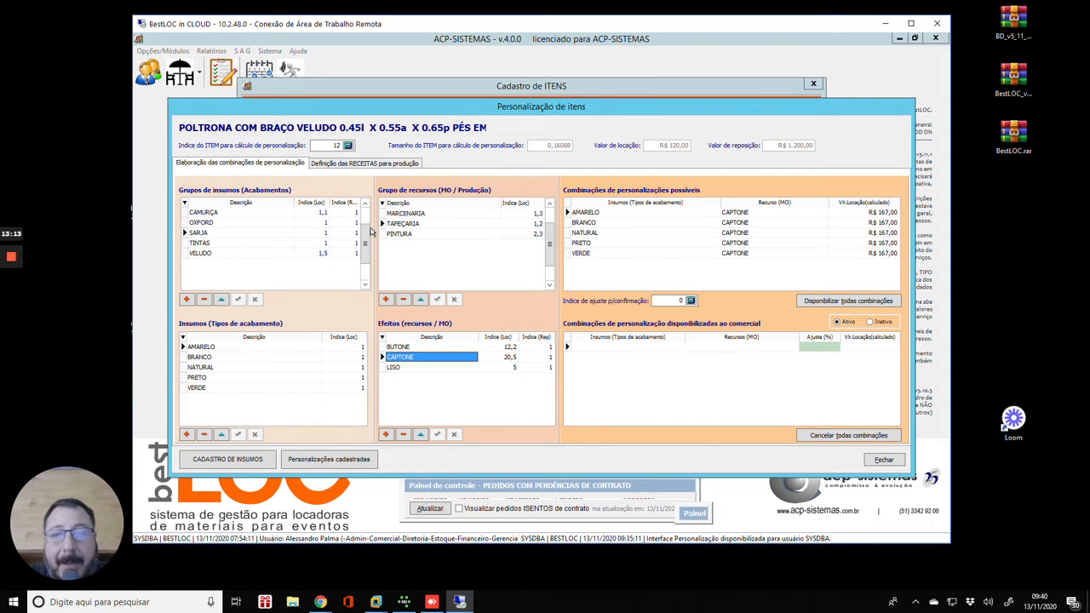
Step: Set the rental index (Loc) of the SARJA input group to 6 and save the row
{"action": "left_click", "coordinate": [317, 235]}
{"action": "type", "text": "6"}
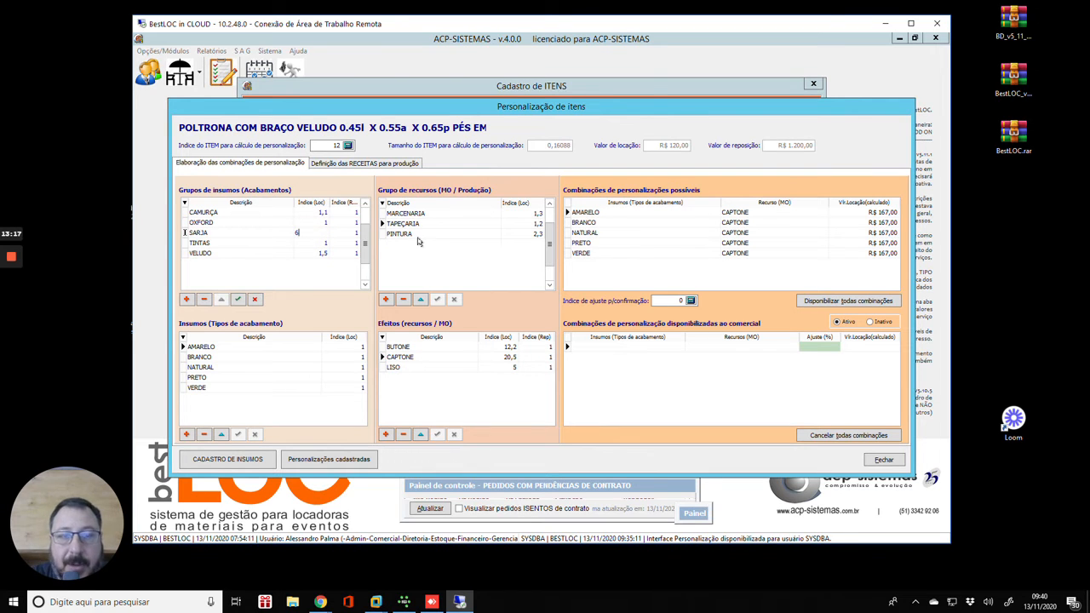
{"action": "key", "text": "Down"}
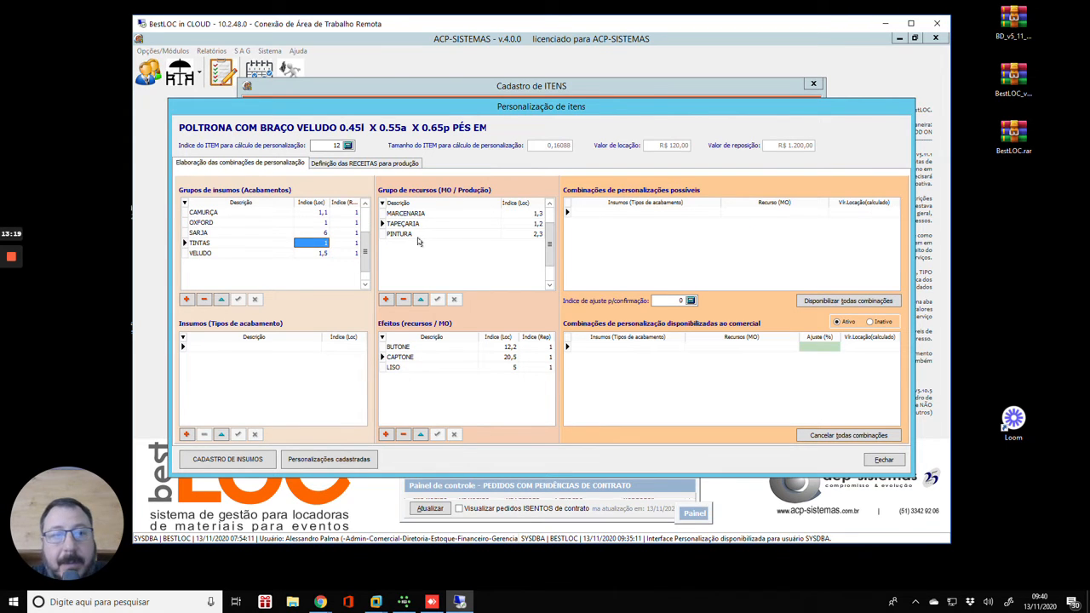
Step: Compare the calculated rental prices of SARJA's possible combinations under the new index for the CAPTONE, BUTONE and LISO effects
{"action": "key", "text": "Up"}
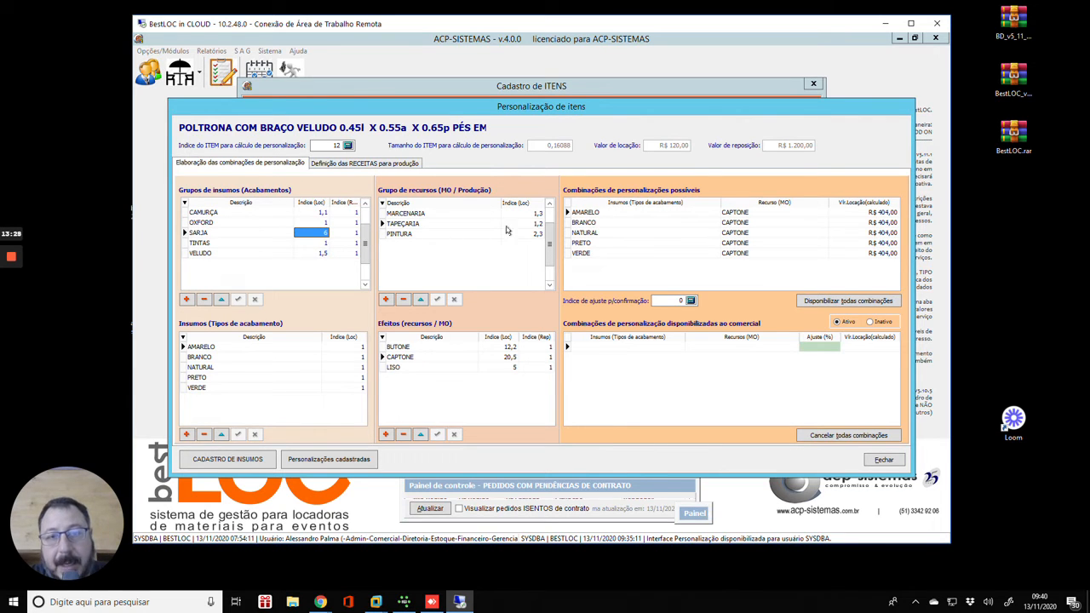
{"action": "left_click", "coordinate": [404, 349]}
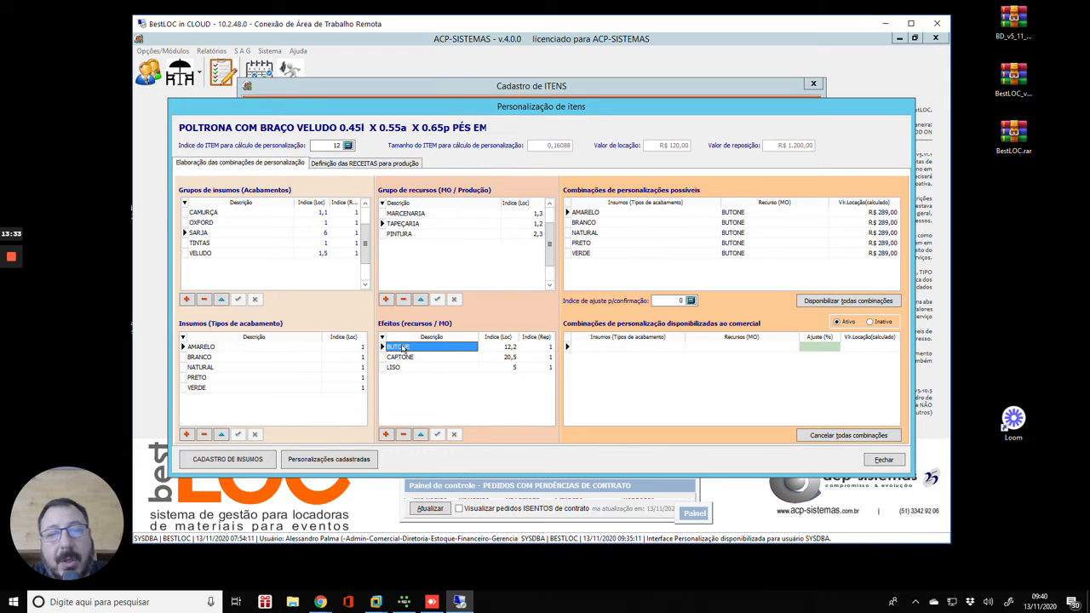
{"action": "left_click", "coordinate": [396, 367]}
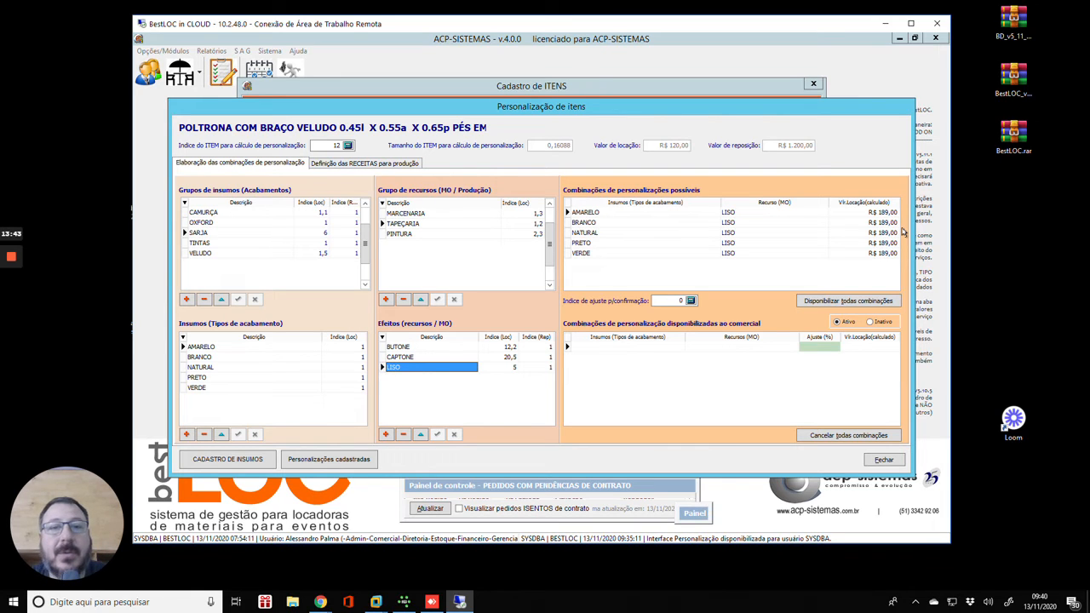
{"action": "left_click", "coordinate": [270, 234]}
{"action": "left_click", "coordinate": [312, 233]}
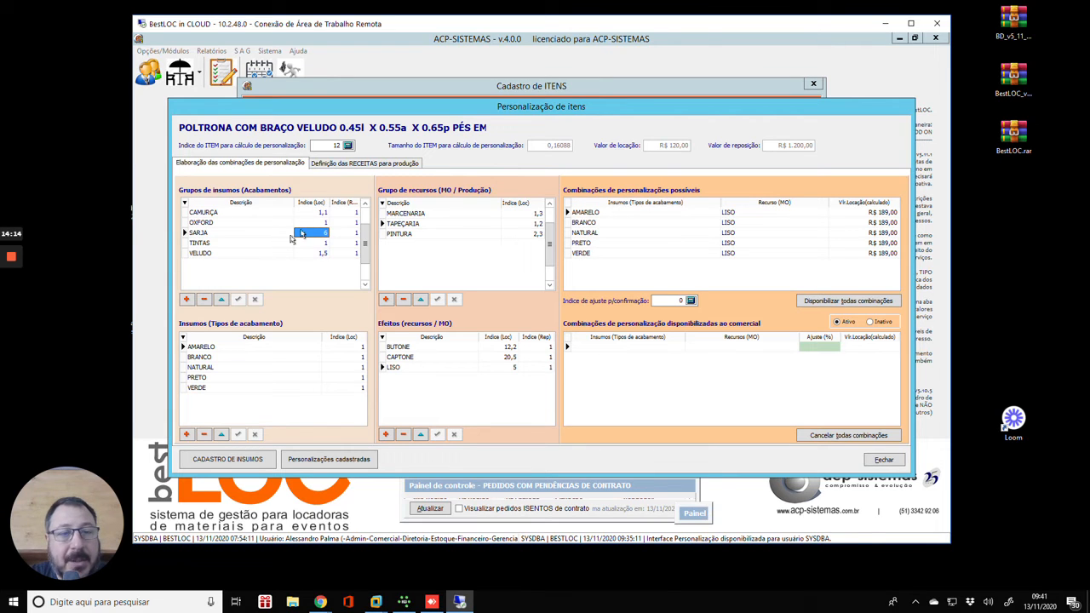
Step: Set the rental index (Loc) of the VELUDO input group to 2,5, then raise it to 10, saving each value
{"action": "left_click", "coordinate": [231, 244]}
{"action": "left_click", "coordinate": [197, 254]}
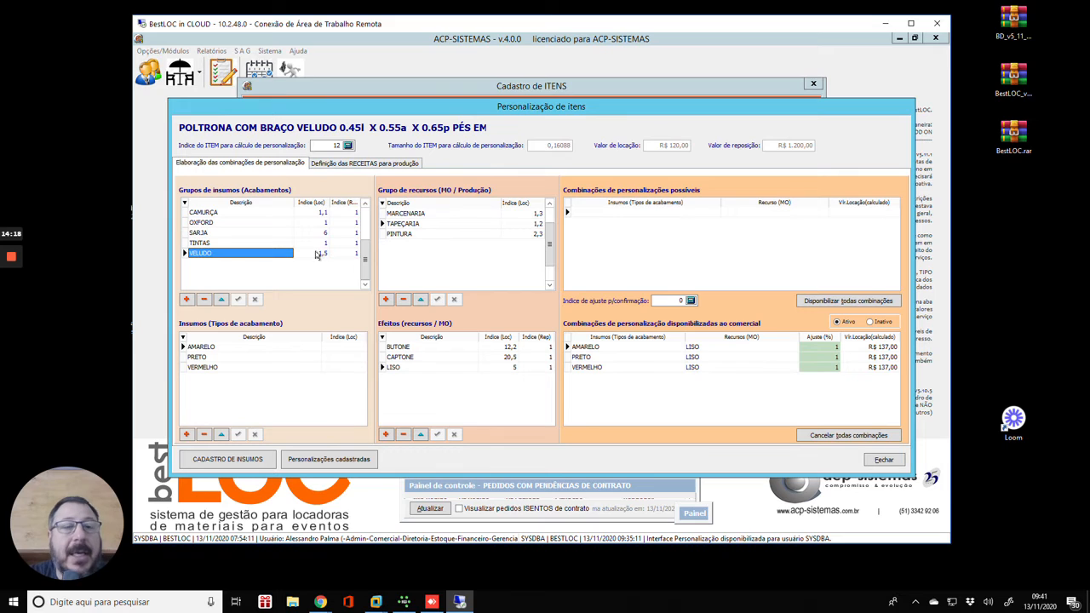
{"action": "left_click", "coordinate": [325, 253]}
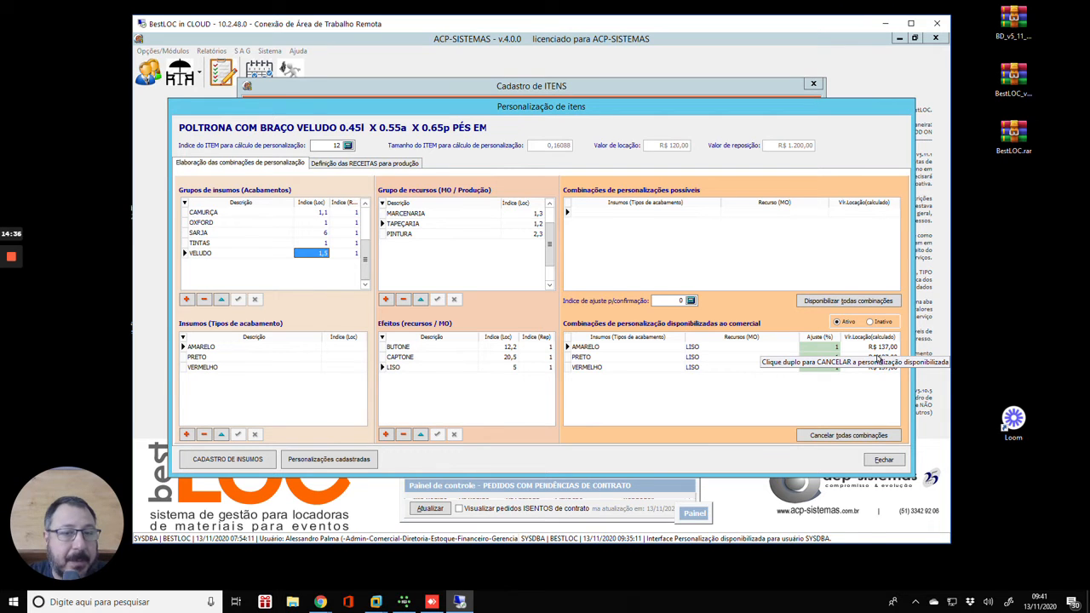
{"action": "left_click", "coordinate": [303, 254]}
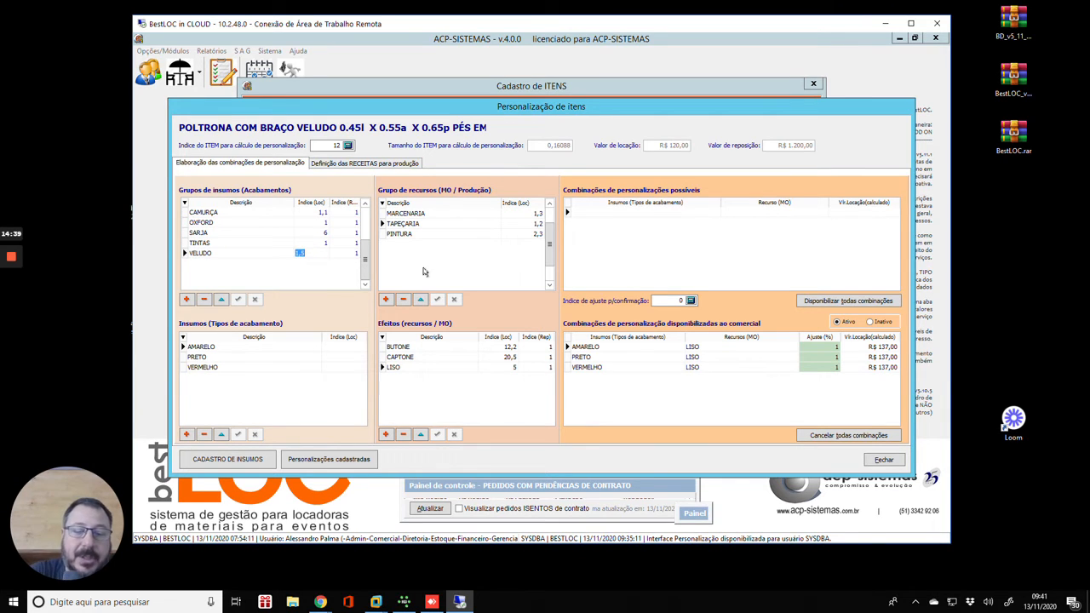
{"action": "type", "text": "2,5"}
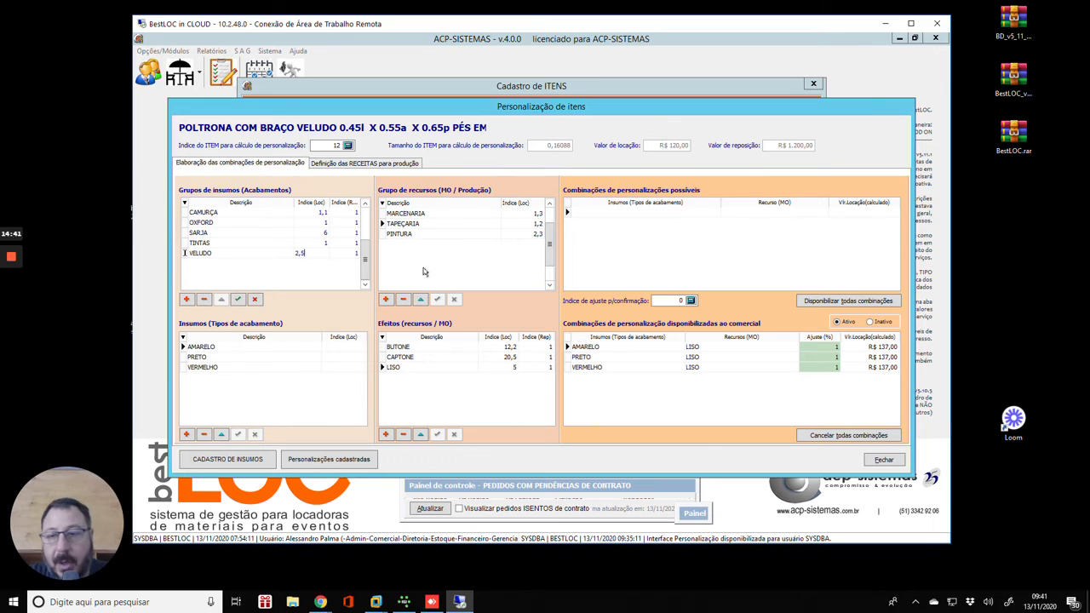
{"action": "key", "text": "Return"}
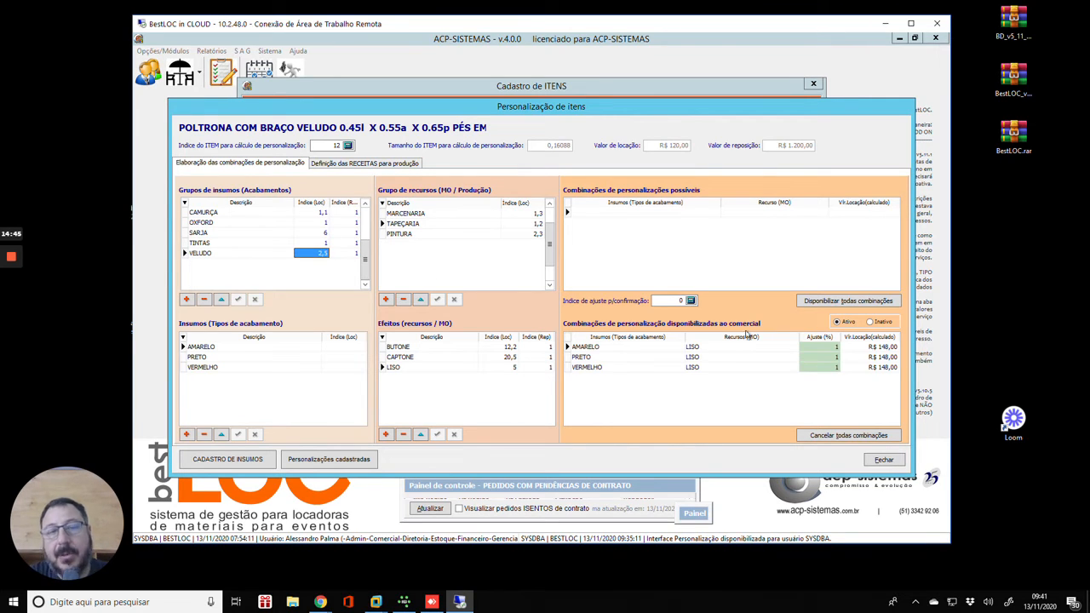
{"action": "type", "text": "10"}
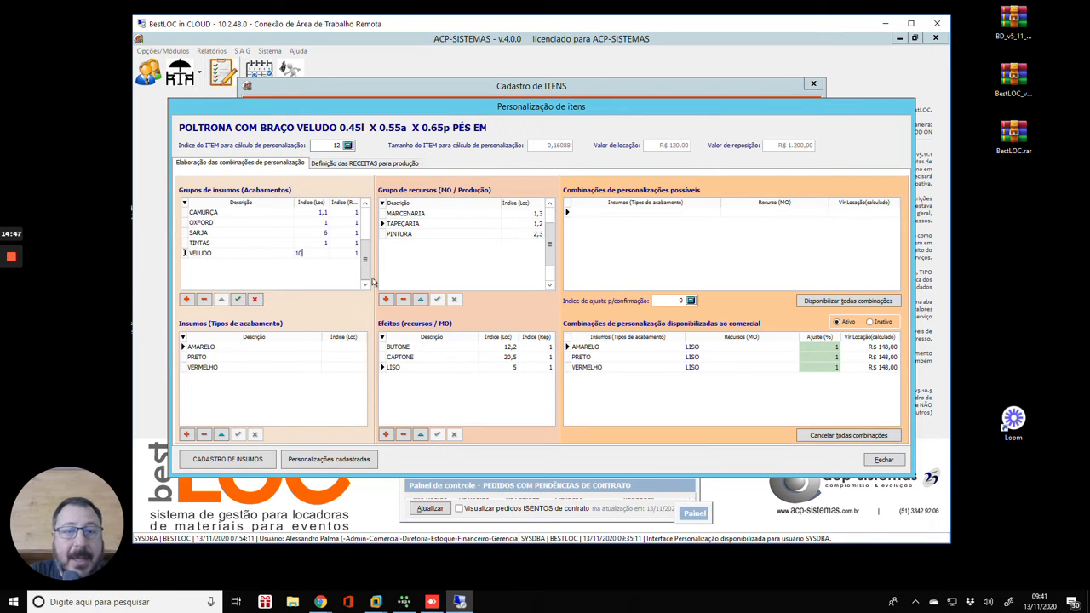
{"action": "key", "text": "Return"}
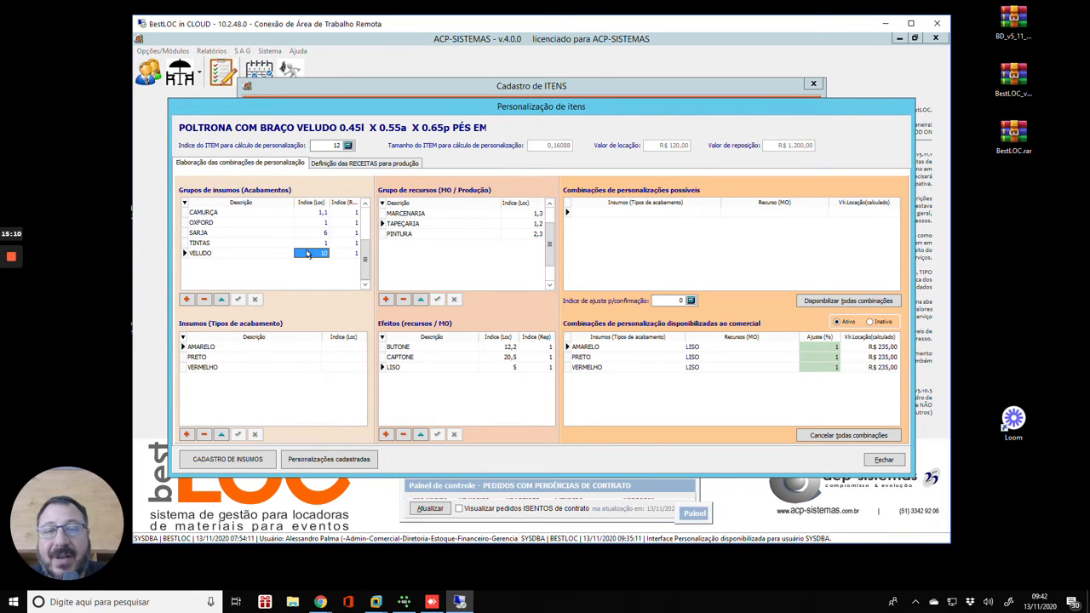
Step: Release SARJA's BRANCO, VERDE and NATURAL combinations with the LISO effect to sales one at a time
{"action": "left_click", "coordinate": [217, 237]}
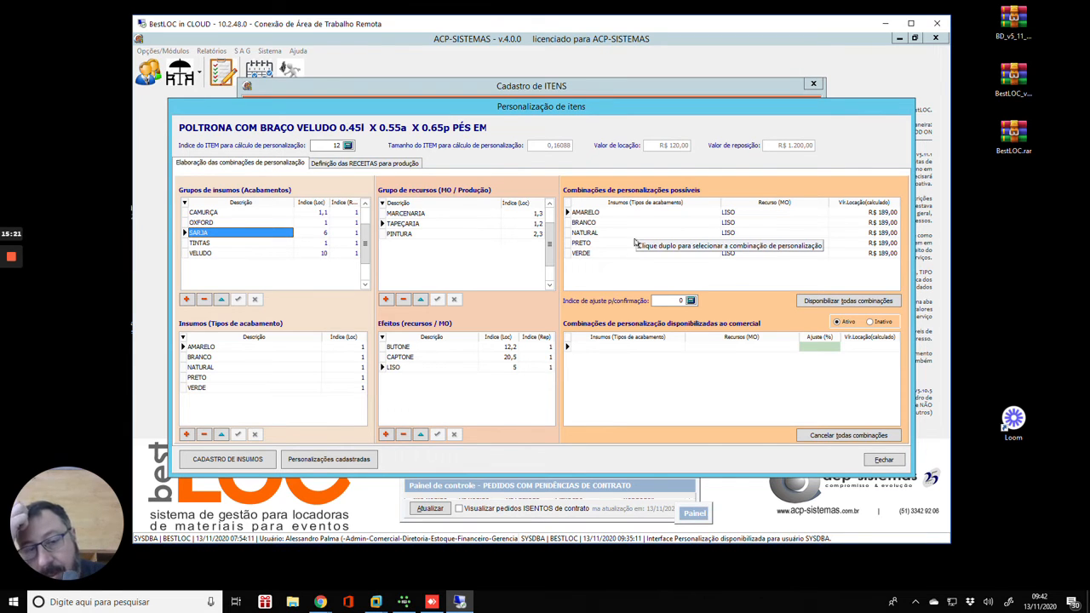
{"action": "left_click", "coordinate": [665, 224]}
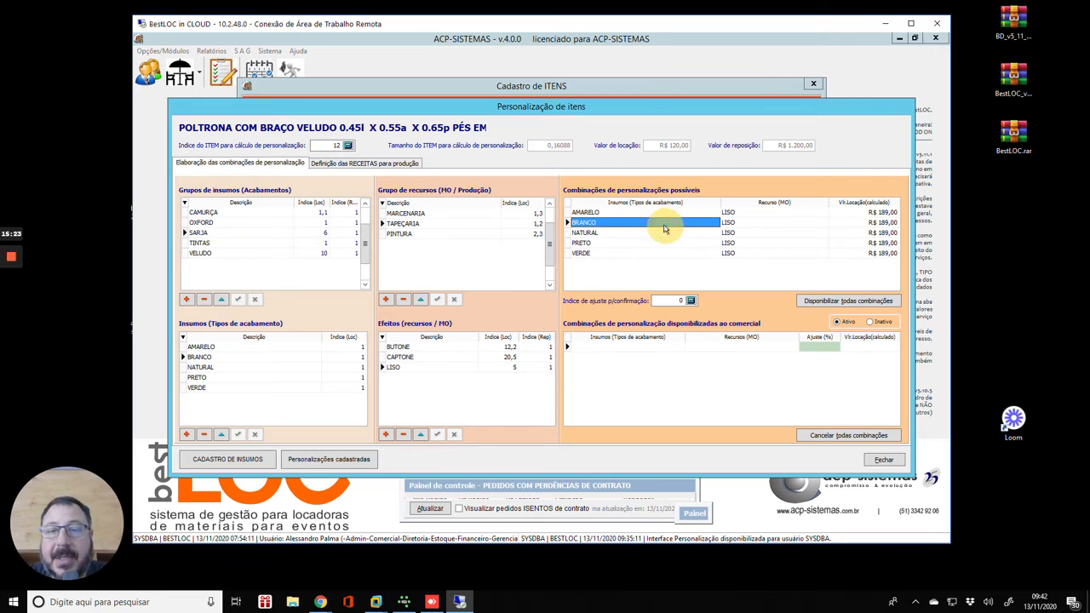
{"action": "left_click", "coordinate": [846, 302]}
{"action": "left_click", "coordinate": [846, 302]}
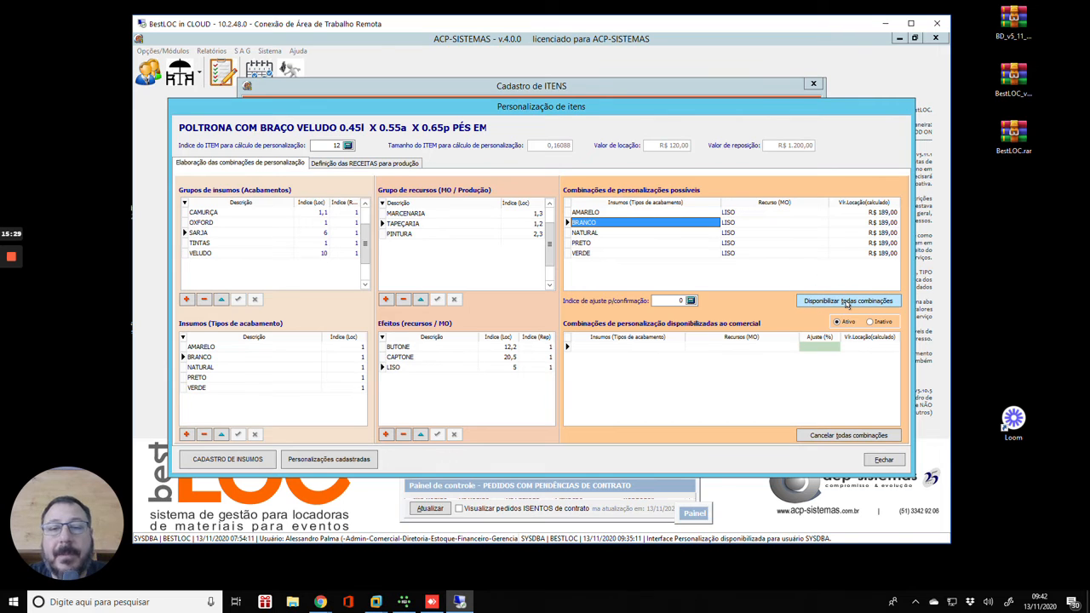
{"action": "double_click", "coordinate": [625, 222]}
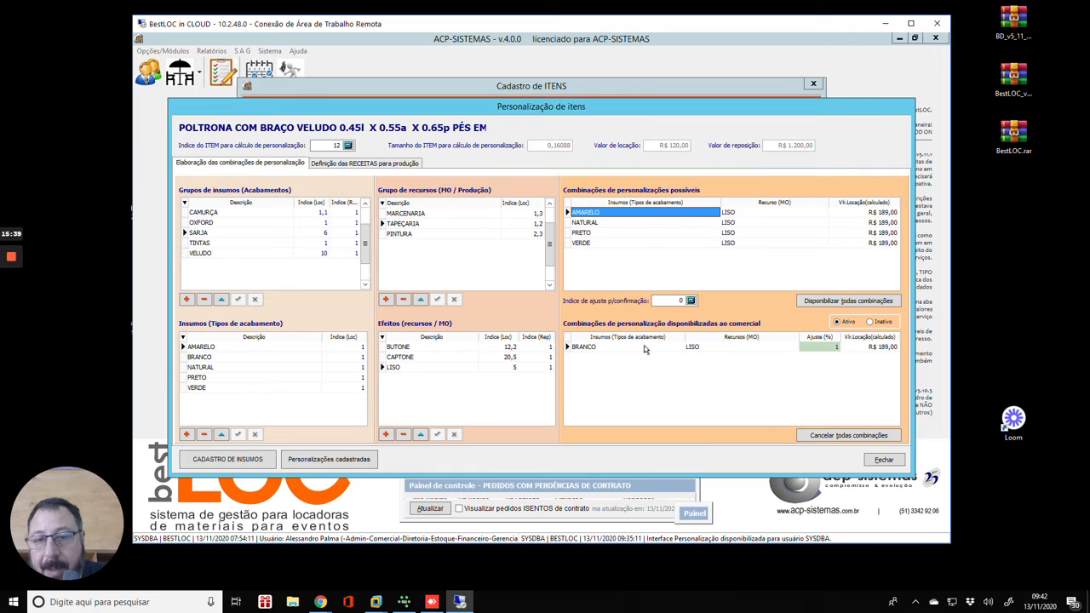
{"action": "double_click", "coordinate": [600, 242]}
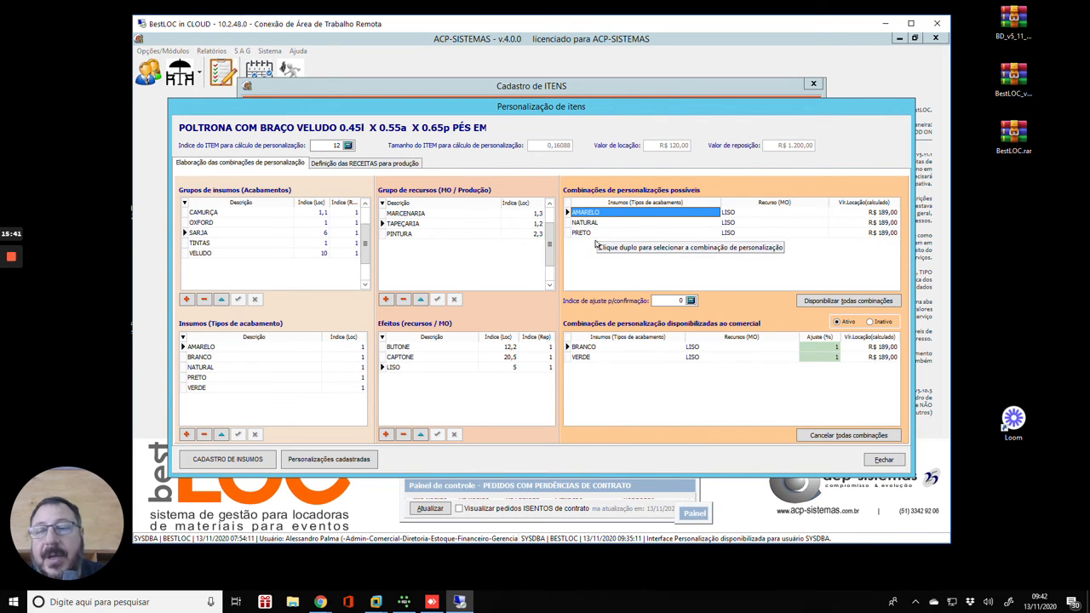
{"action": "double_click", "coordinate": [600, 223]}
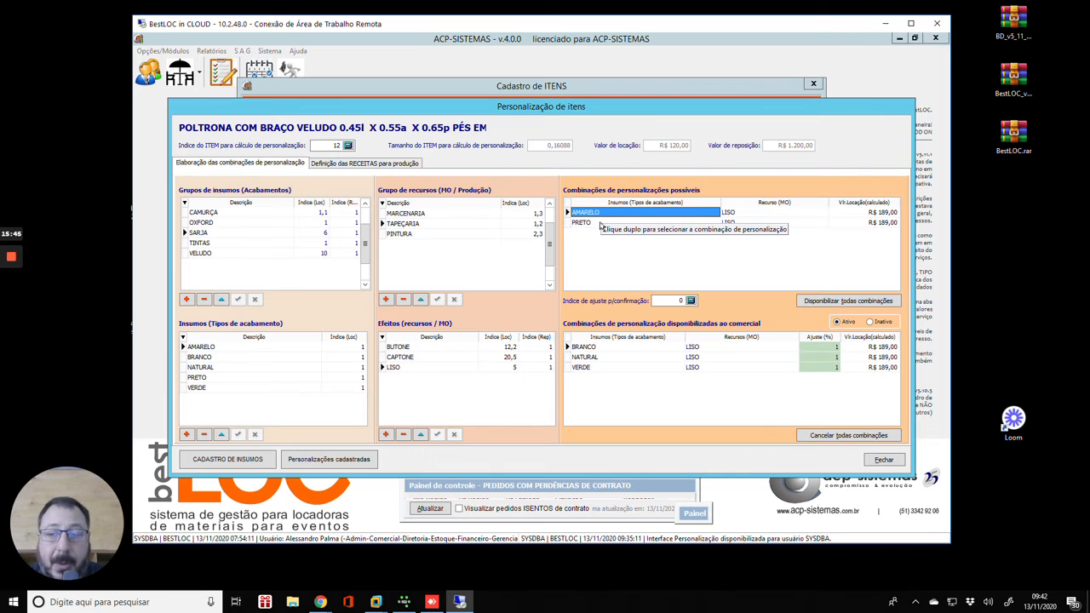
Step: Release all remaining SARJA combinations with LISO to sales, cancel the whole set, and release all of them again
{"action": "left_click", "coordinate": [852, 301]}
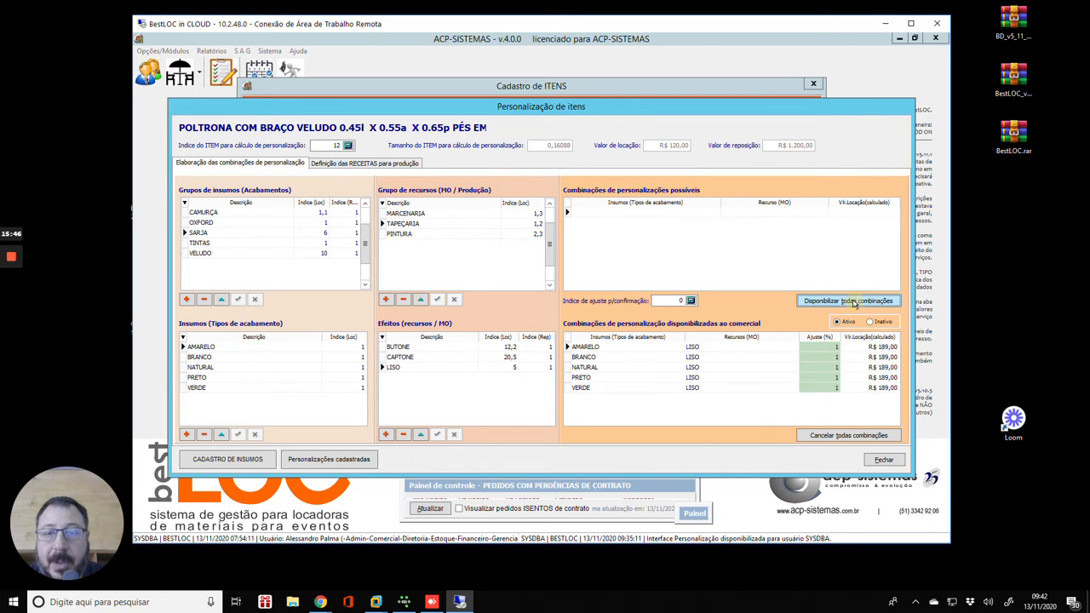
{"action": "left_click", "coordinate": [848, 437]}
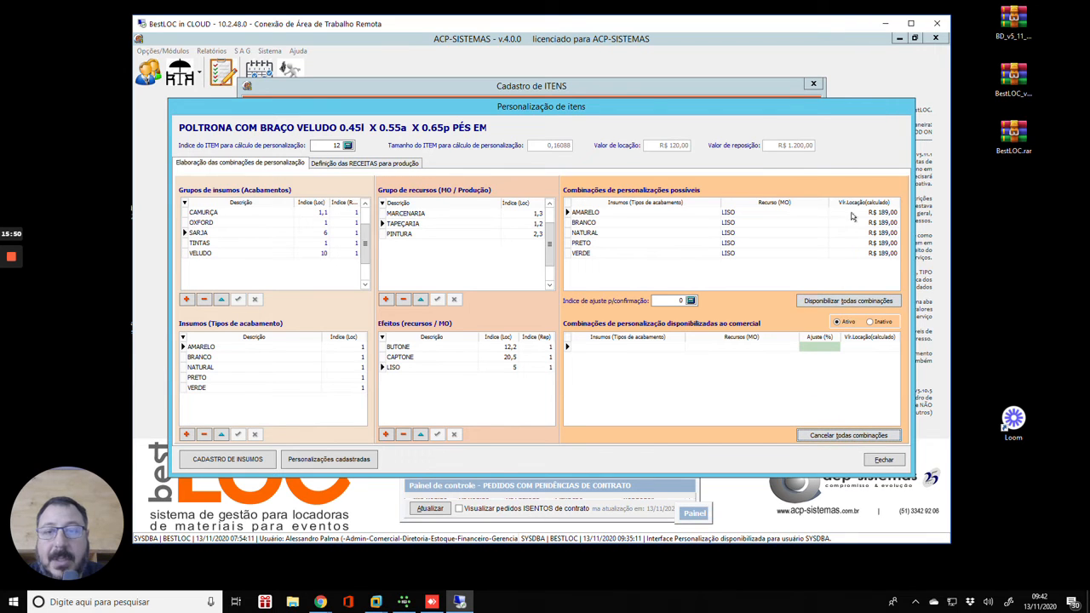
{"action": "left_click", "coordinate": [850, 301]}
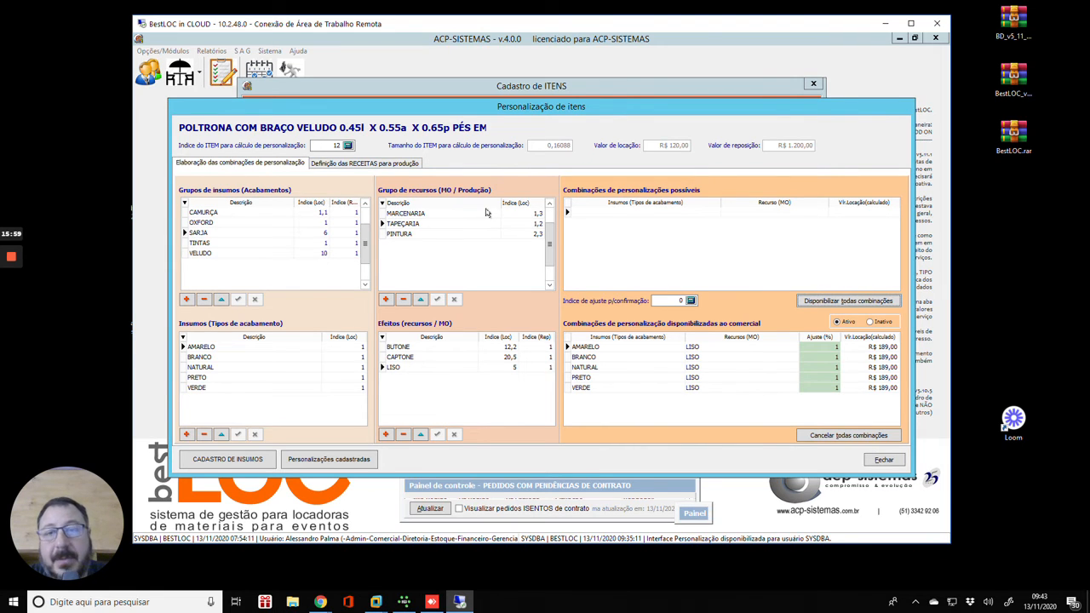
Step: Cancel only the released SARJA NATURAL combination with LISO, and release it to sales again
{"action": "left_click", "coordinate": [227, 347]}
{"action": "left_click", "coordinate": [225, 344]}
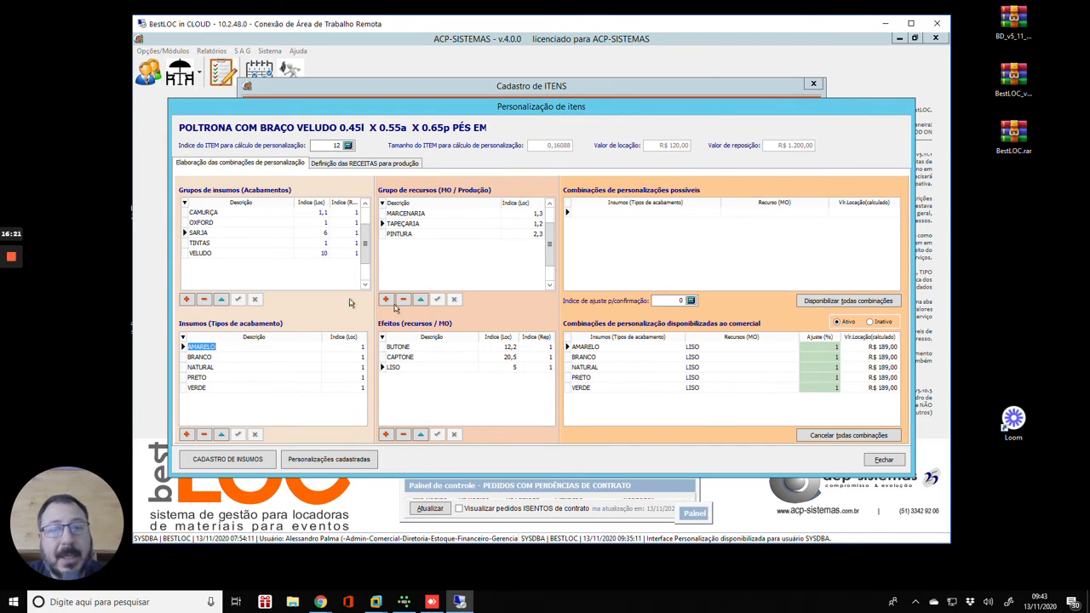
{"action": "left_click", "coordinate": [608, 368]}
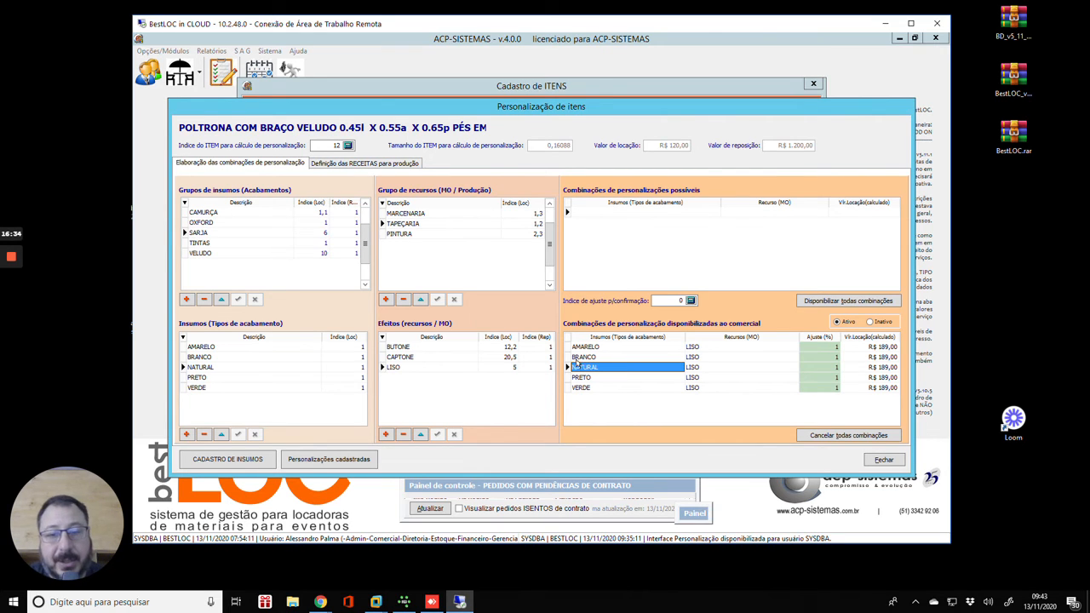
{"action": "double_click", "coordinate": [661, 368]}
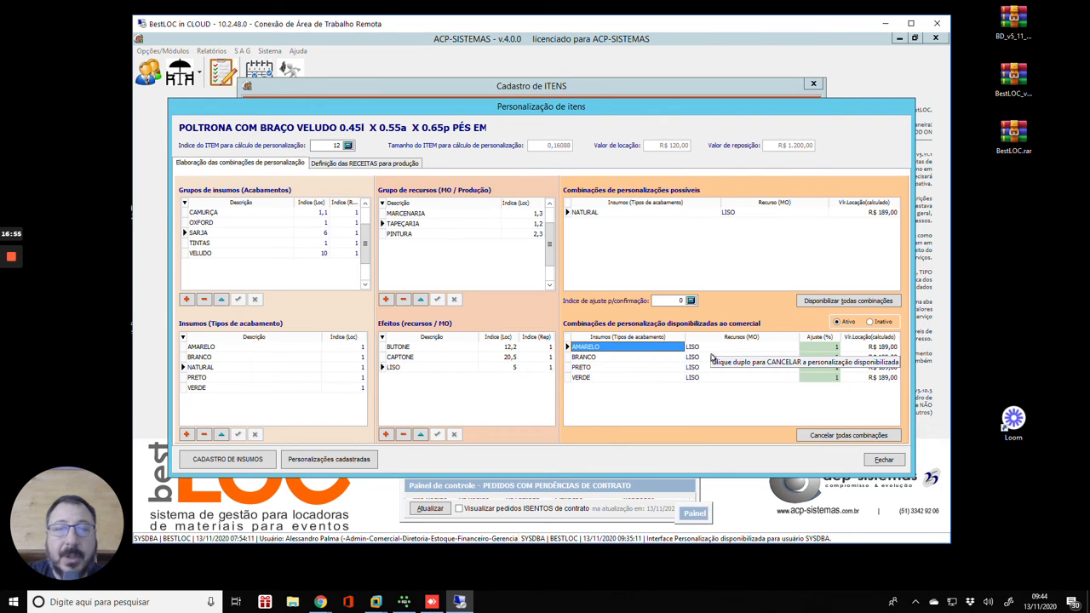
{"action": "double_click", "coordinate": [699, 213]}
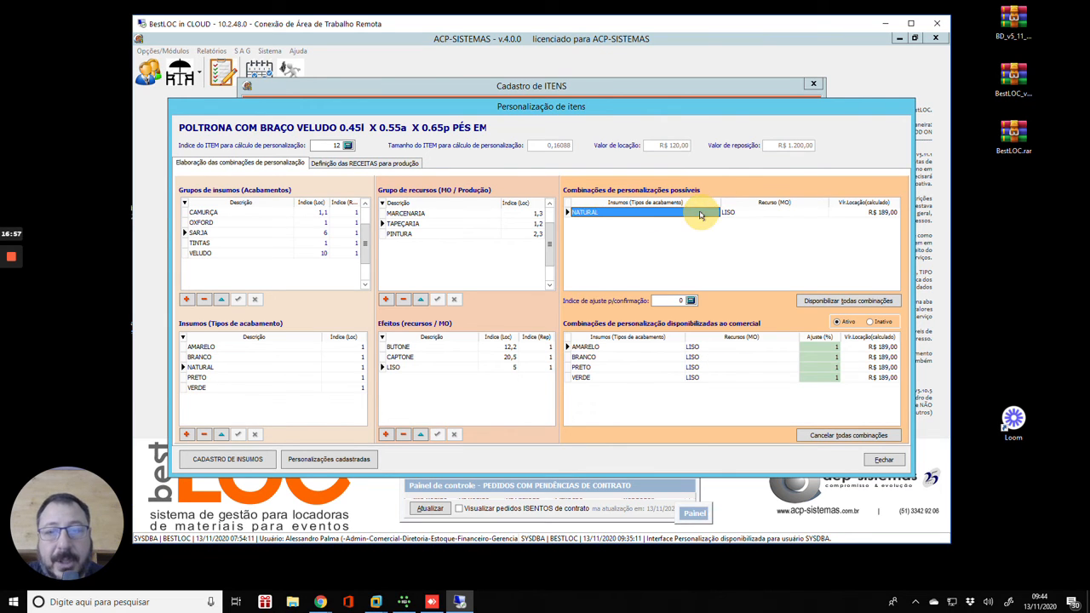
Step: Release all SARJA combinations with the CAPTONE effect to sales, except VERDE and AMARELO, which are withdrawn again
{"action": "left_click", "coordinate": [403, 358]}
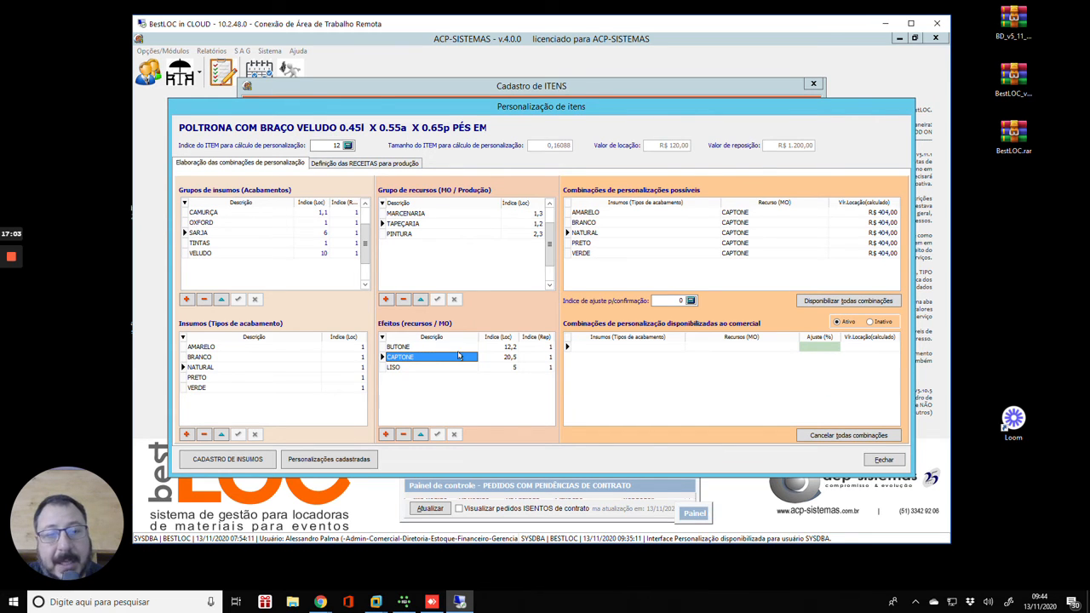
{"action": "left_click", "coordinate": [825, 303]}
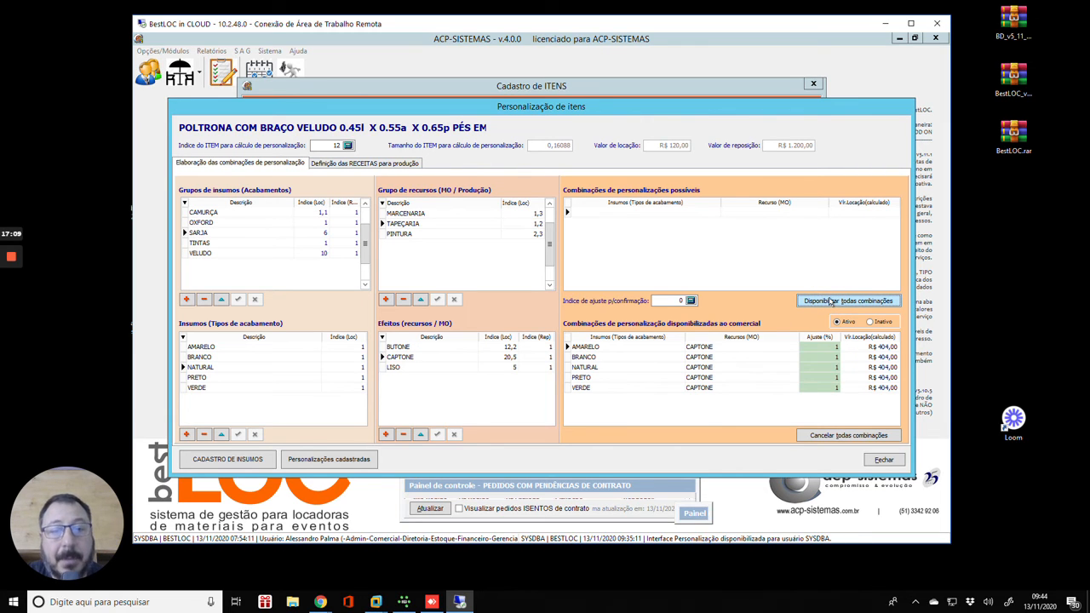
{"action": "left_click", "coordinate": [585, 388]}
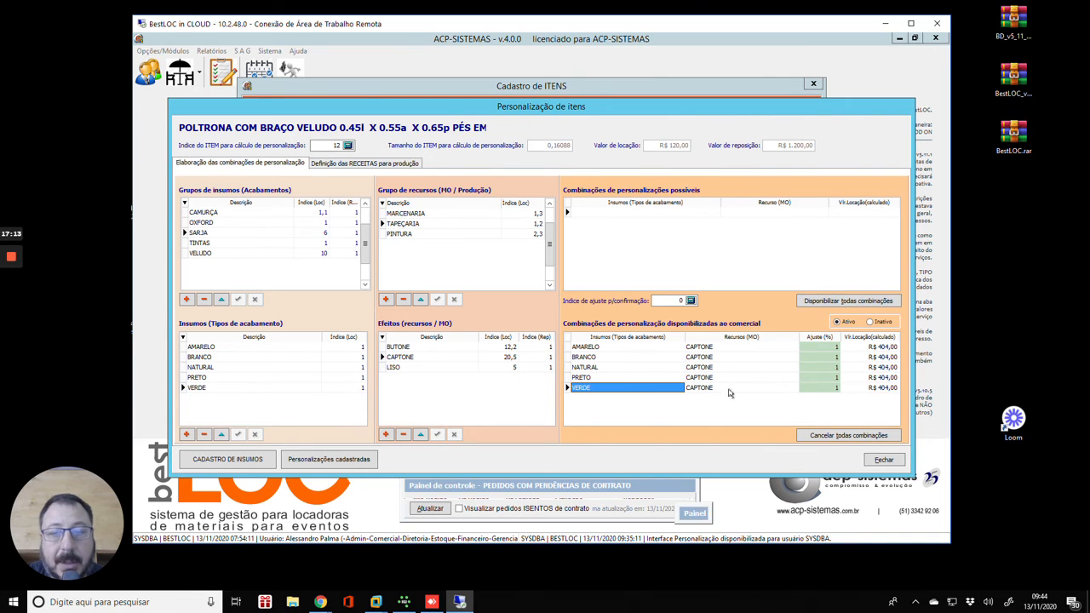
{"action": "double_click", "coordinate": [635, 388]}
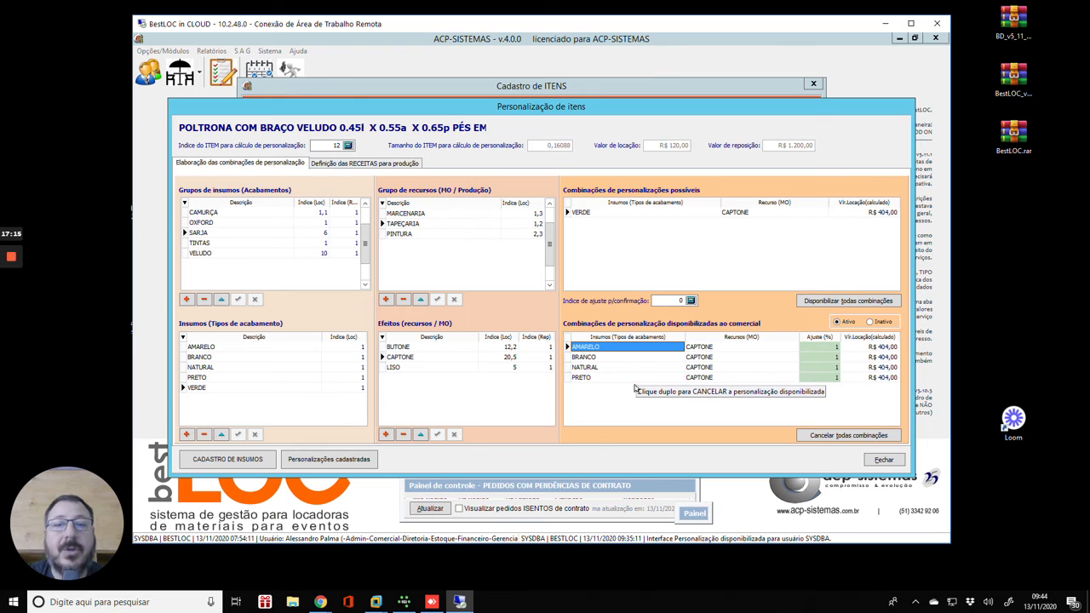
{"action": "double_click", "coordinate": [613, 347]}
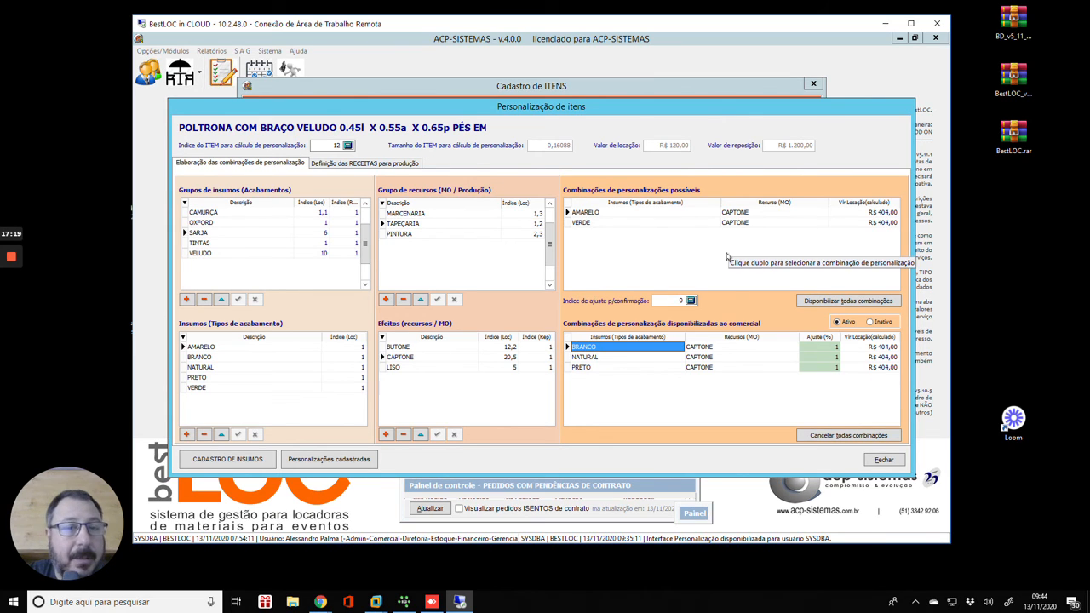
Step: Release all SARJA combinations with the BUTONE effect to sales and close the armchair's personalization setup
{"action": "left_click", "coordinate": [412, 347]}
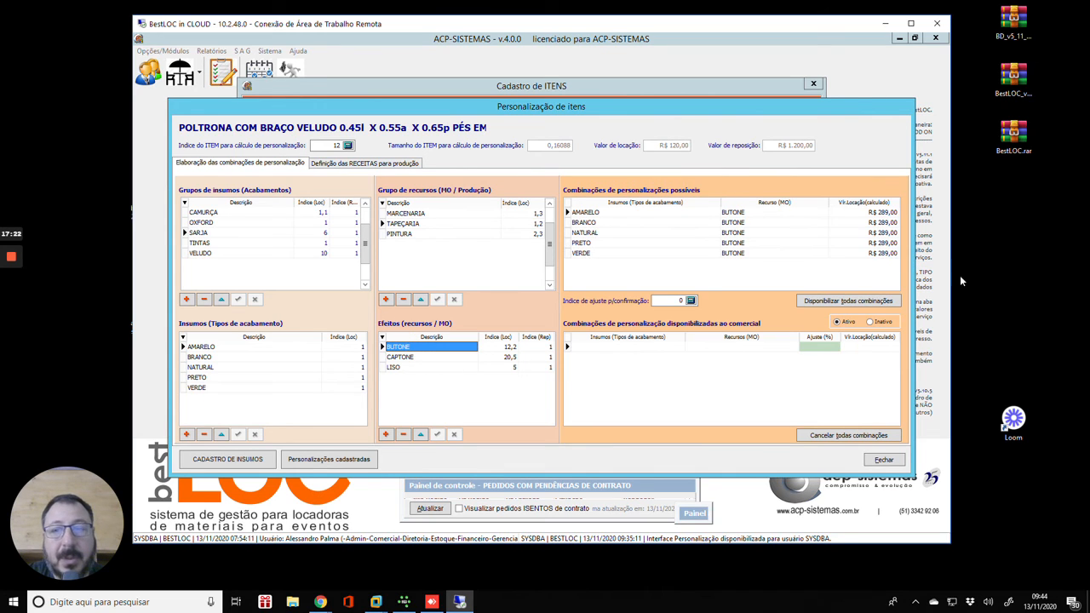
{"action": "left_click", "coordinate": [849, 302]}
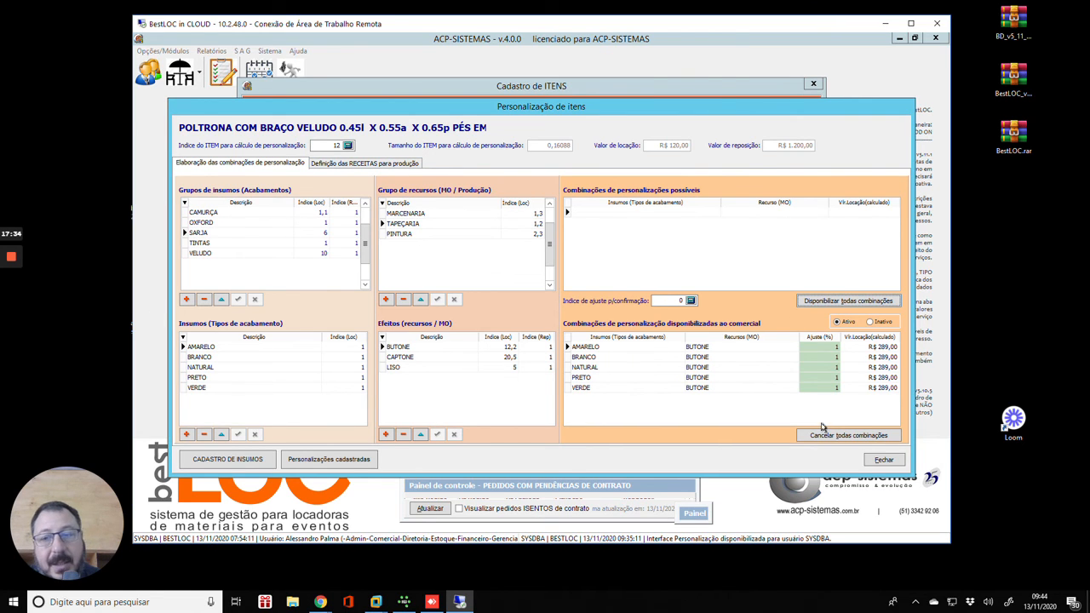
{"action": "left_click", "coordinate": [892, 461]}
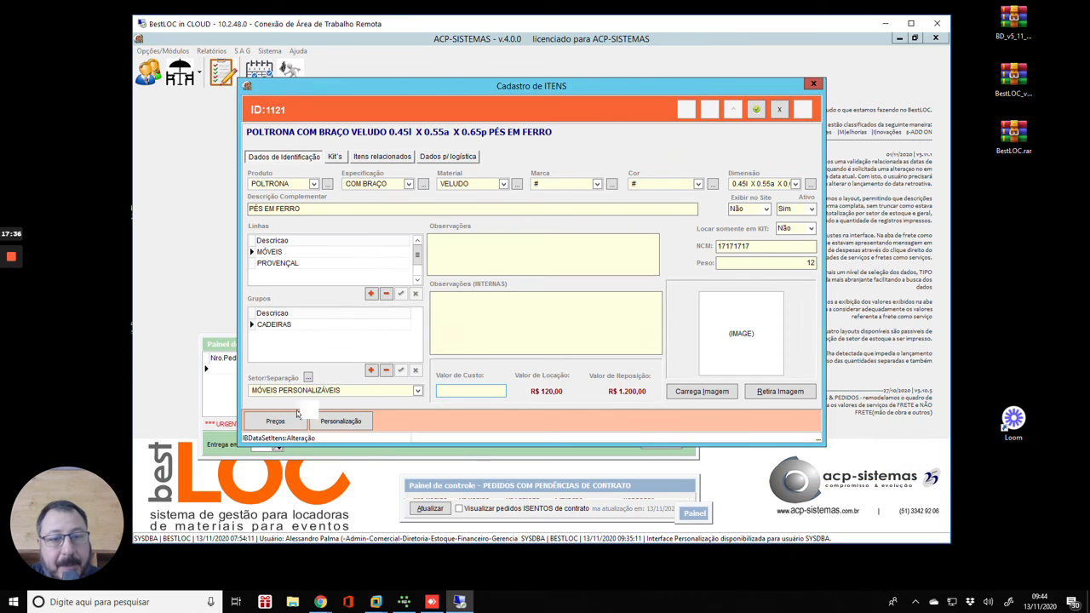
Step: Review the armchair's registered personalizations and their calculated rental prices across the OXFORD, SARJA and VELUDO groups
{"action": "left_click", "coordinate": [352, 426]}
{"action": "left_click", "coordinate": [389, 266]}
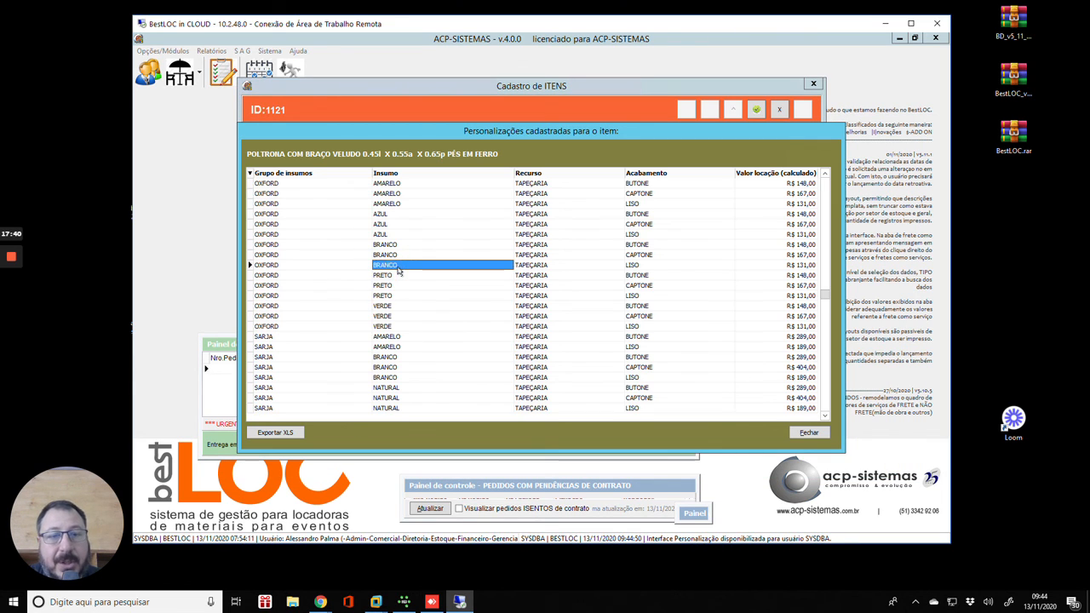
{"action": "scroll", "coordinate": [397, 270], "scroll_direction": "down", "scroll_amount": 9}
{"action": "scroll", "coordinate": [397, 270], "scroll_direction": "down", "scroll_amount": 19}
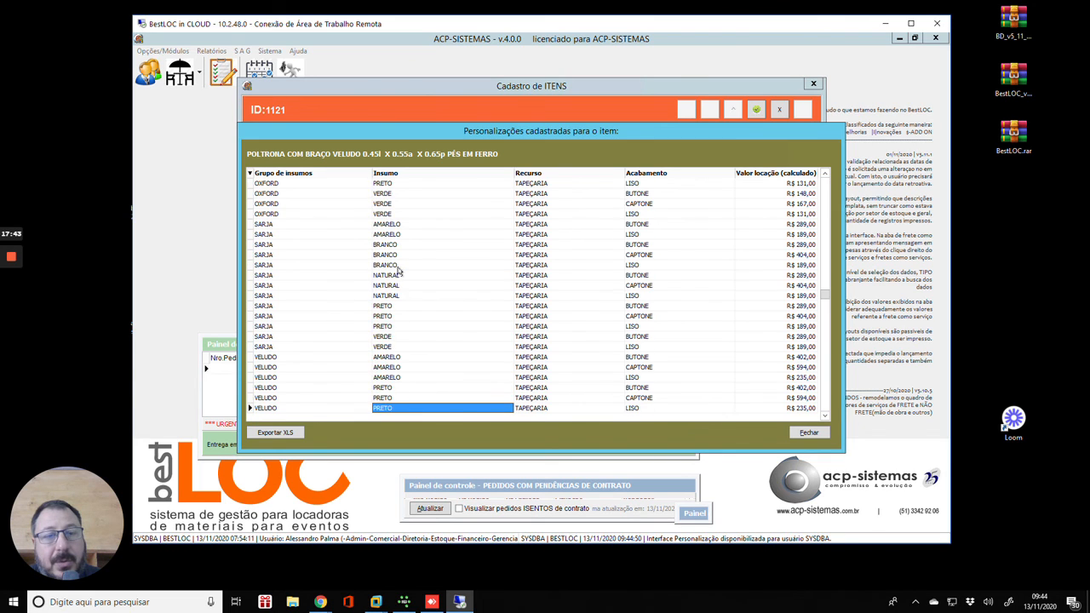
{"action": "scroll", "coordinate": [397, 270], "scroll_direction": "up", "scroll_amount": 17}
{"action": "scroll", "coordinate": [397, 271], "scroll_direction": "up", "scroll_amount": 5}
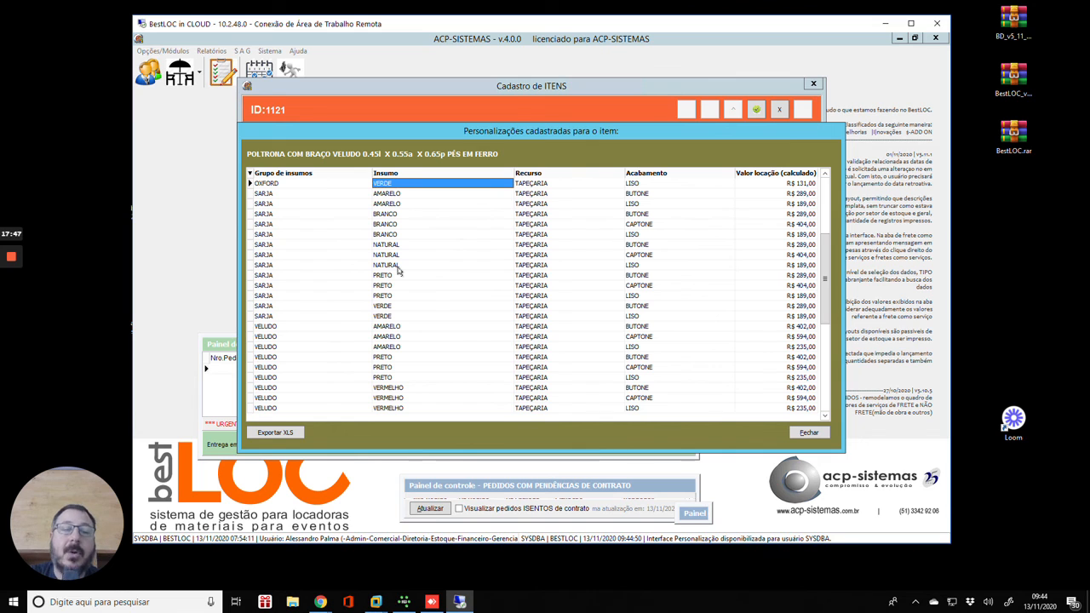
Step: Close the list of registered personalizations and the armchair's item record
{"action": "left_click", "coordinate": [802, 433]}
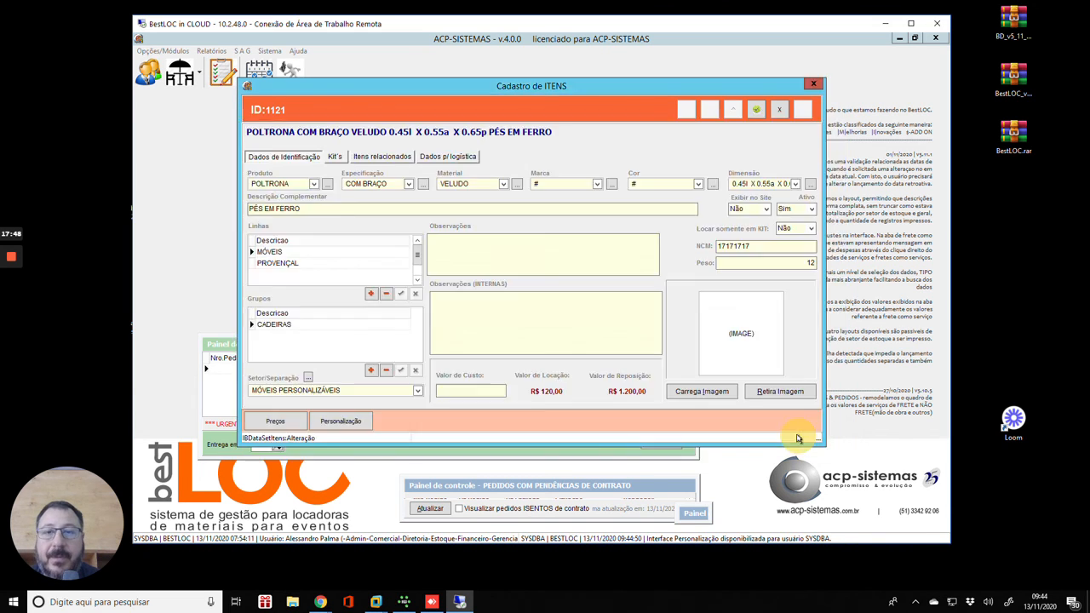
{"action": "left_click", "coordinate": [883, 459]}
{"action": "left_click", "coordinate": [880, 80]}
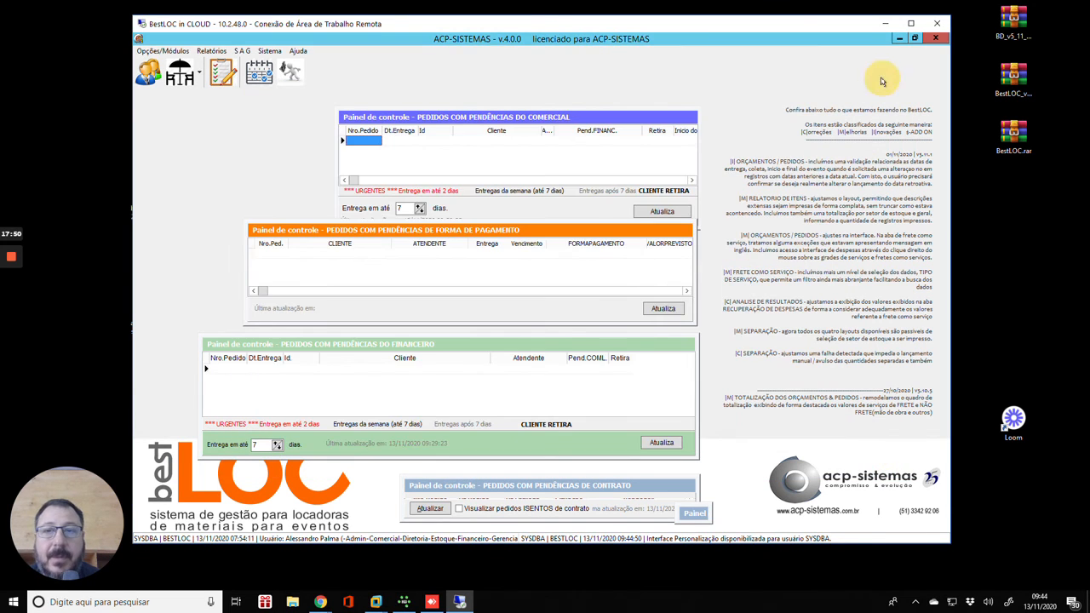
Step: Open the quotes and orders register and put the displayed wedding quote into edit mode
{"action": "left_click", "coordinate": [224, 76]}
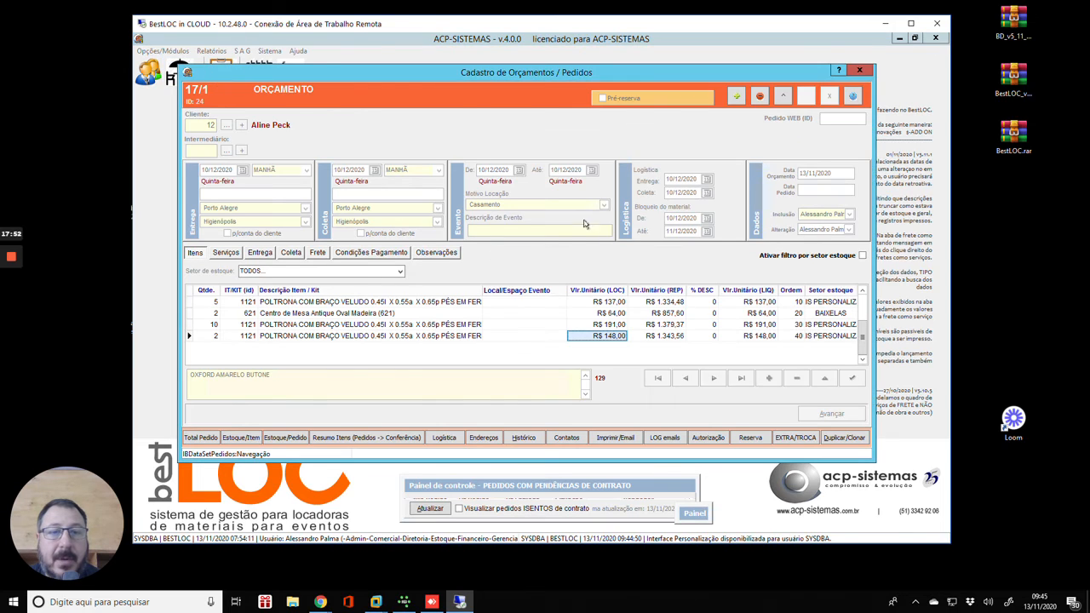
{"action": "left_click", "coordinate": [210, 339]}
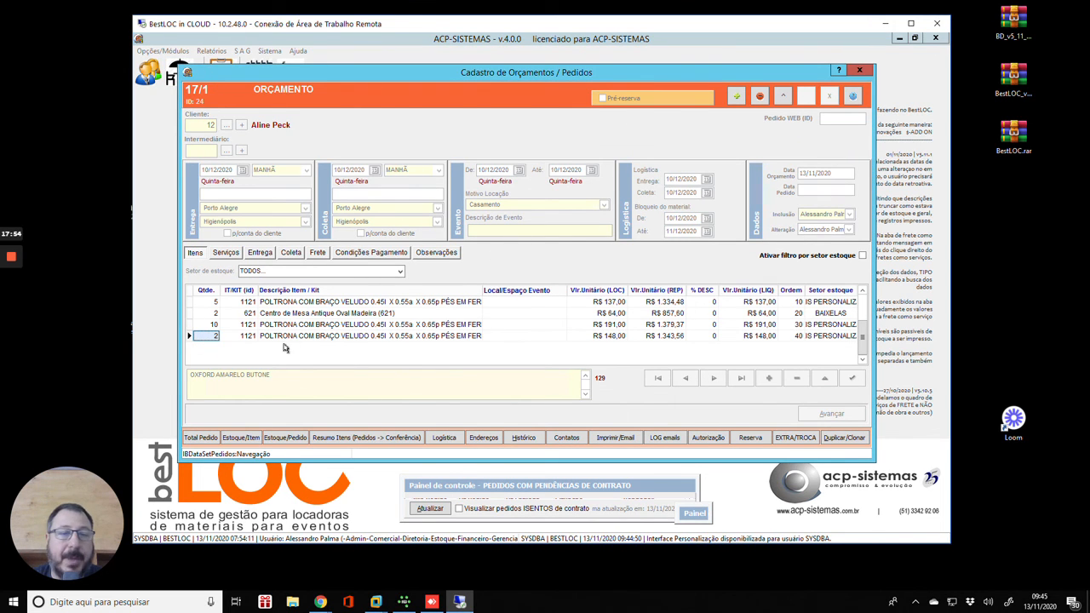
{"action": "left_click", "coordinate": [783, 95]}
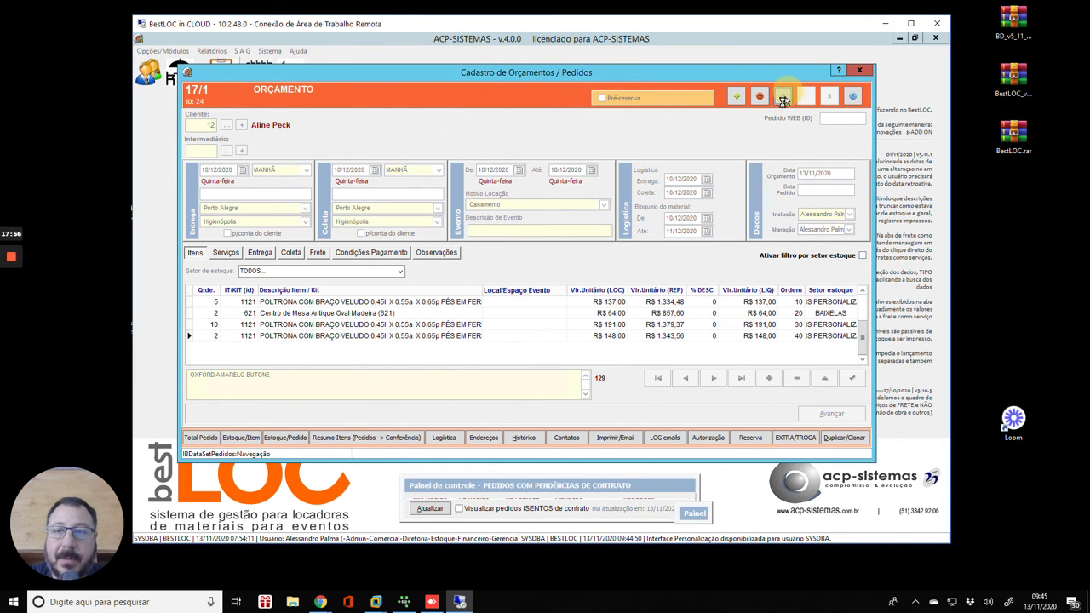
Step: Add a new item line to the quote with quantity 1 of item 1121, and dismiss the stock flow details
{"action": "left_click", "coordinate": [209, 341]}
{"action": "key", "text": "Down"}
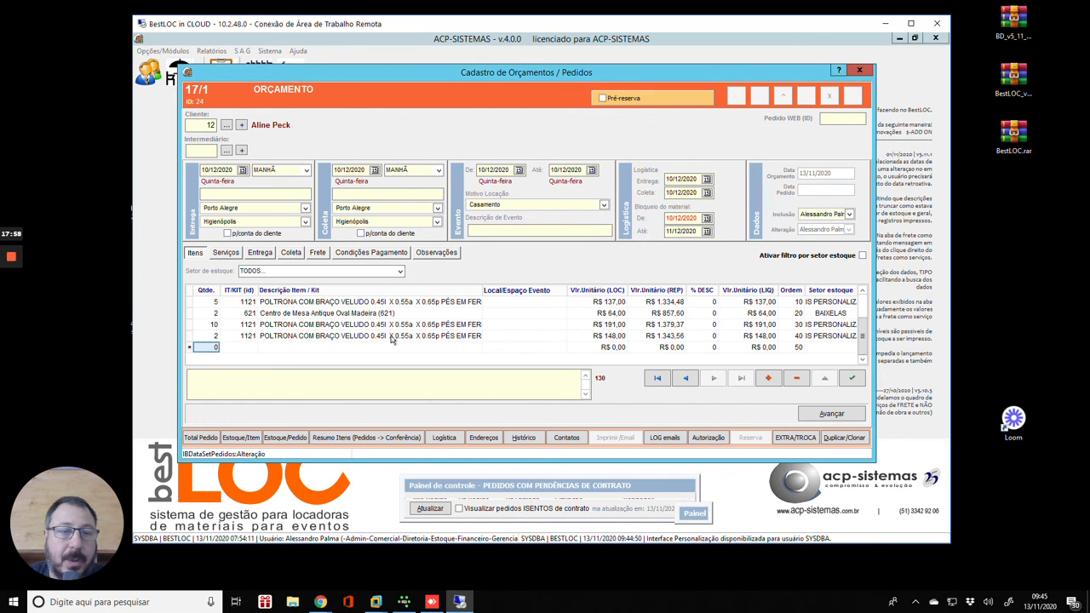
{"action": "type", "text": "1"}
{"action": "key", "text": "Return"}
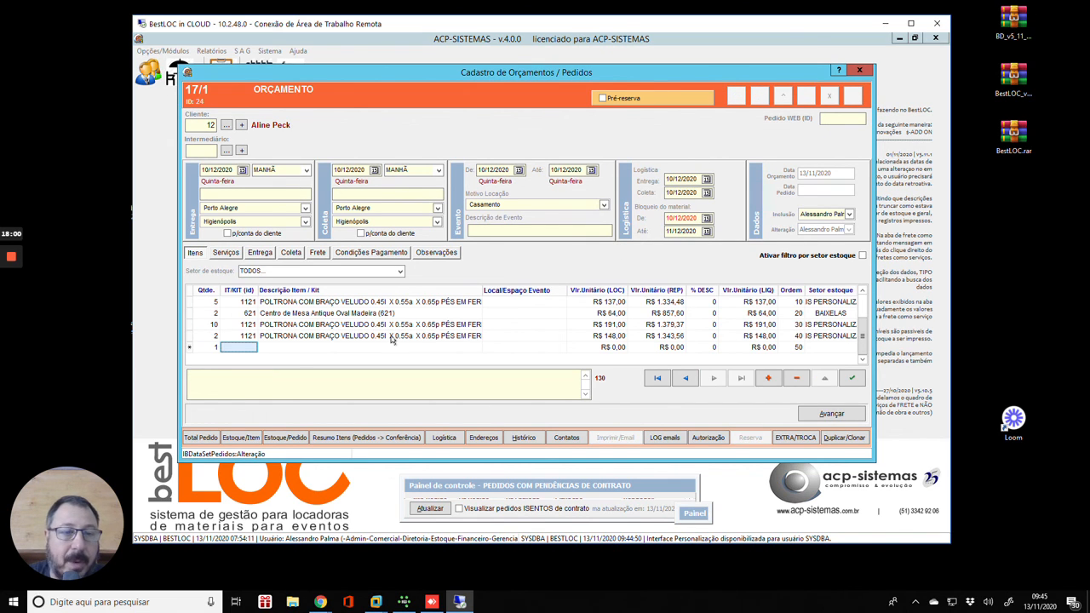
{"action": "type", "text": "1121"}
{"action": "key", "text": "Return"}
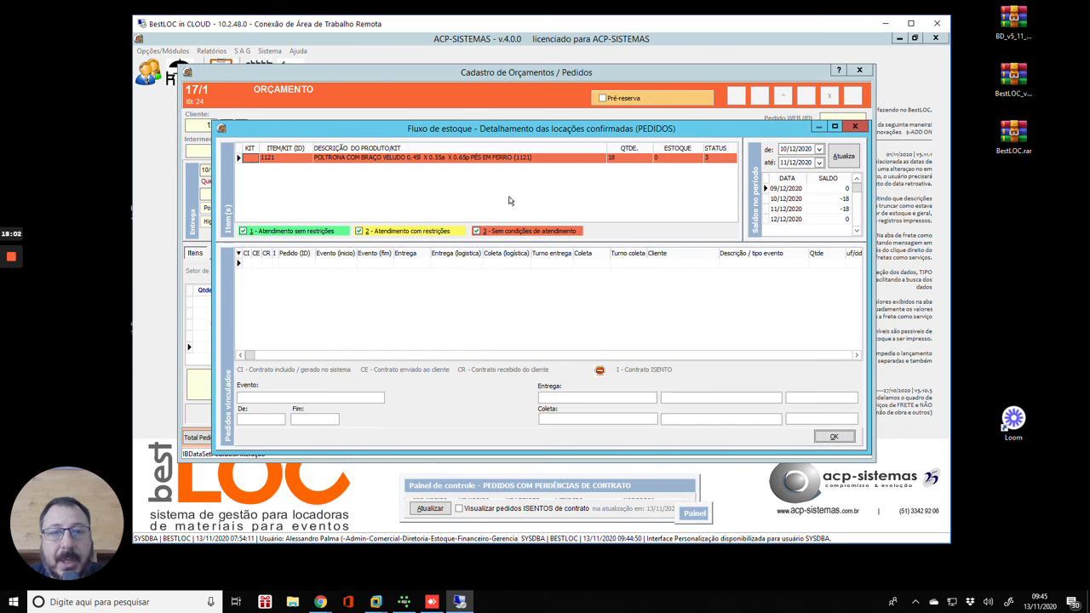
{"action": "left_click", "coordinate": [856, 130]}
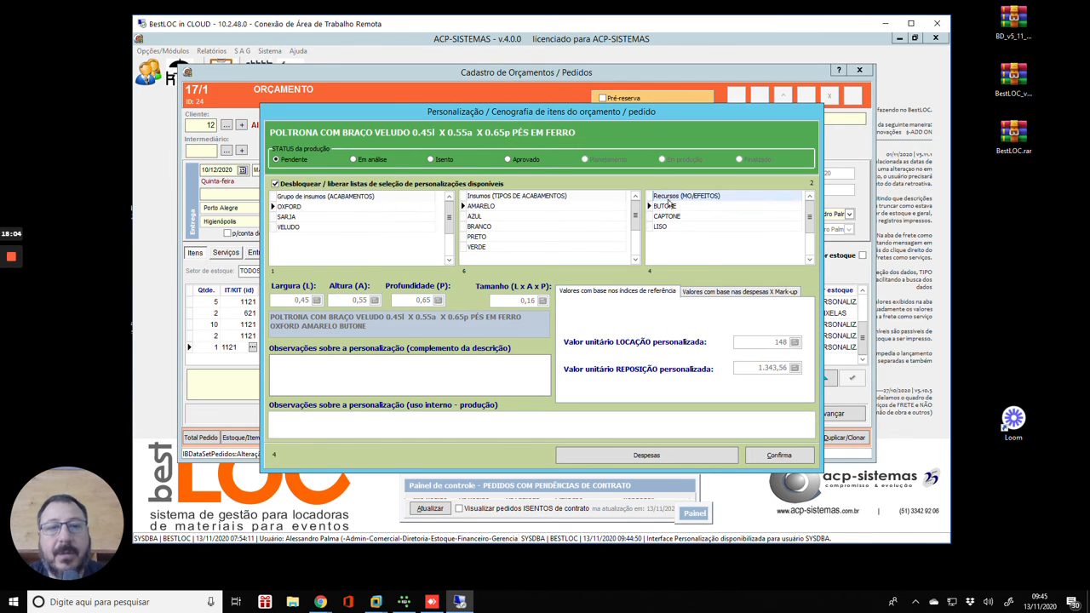
Step: Examine which effects are offered for each SARJA colour in the armchair's personalization, comparing AMARELO and VERDE with BRANCO, NATURAL and PRETO
{"action": "left_click", "coordinate": [286, 218]}
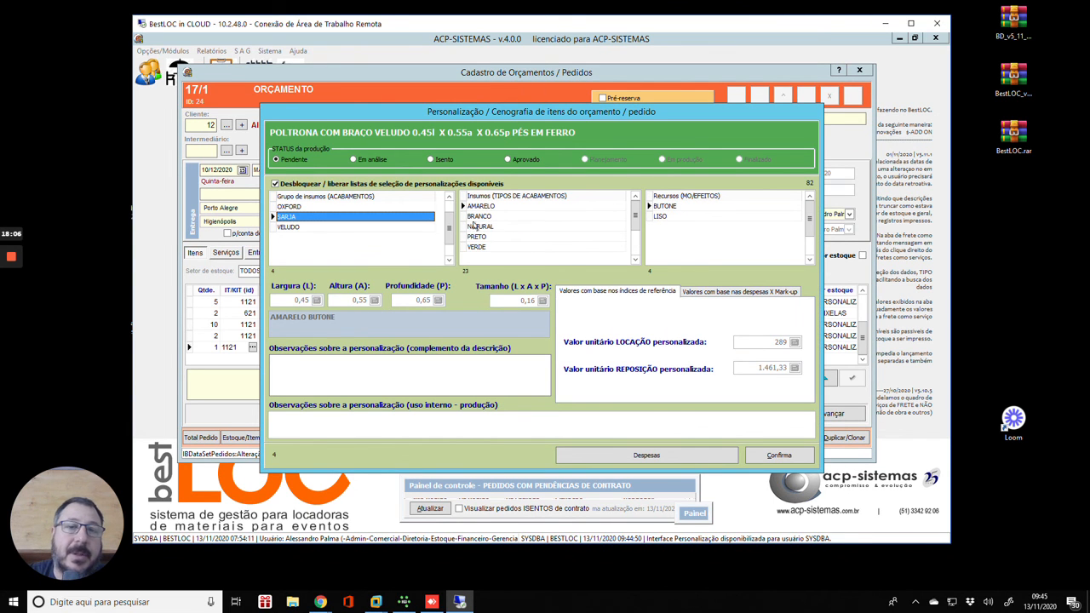
{"action": "left_click", "coordinate": [492, 226]}
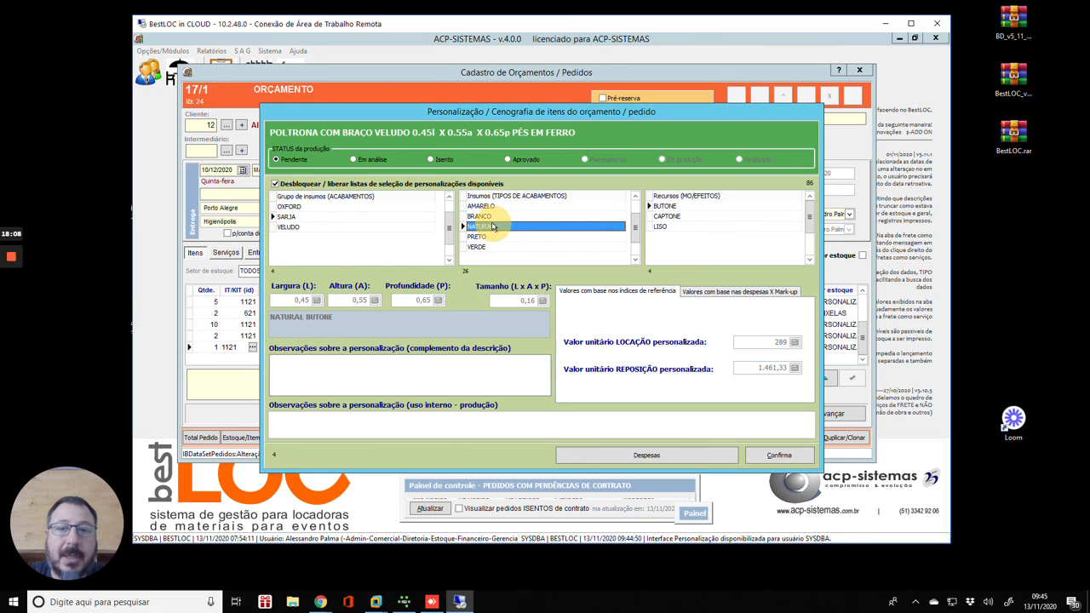
{"action": "left_click", "coordinate": [492, 236]}
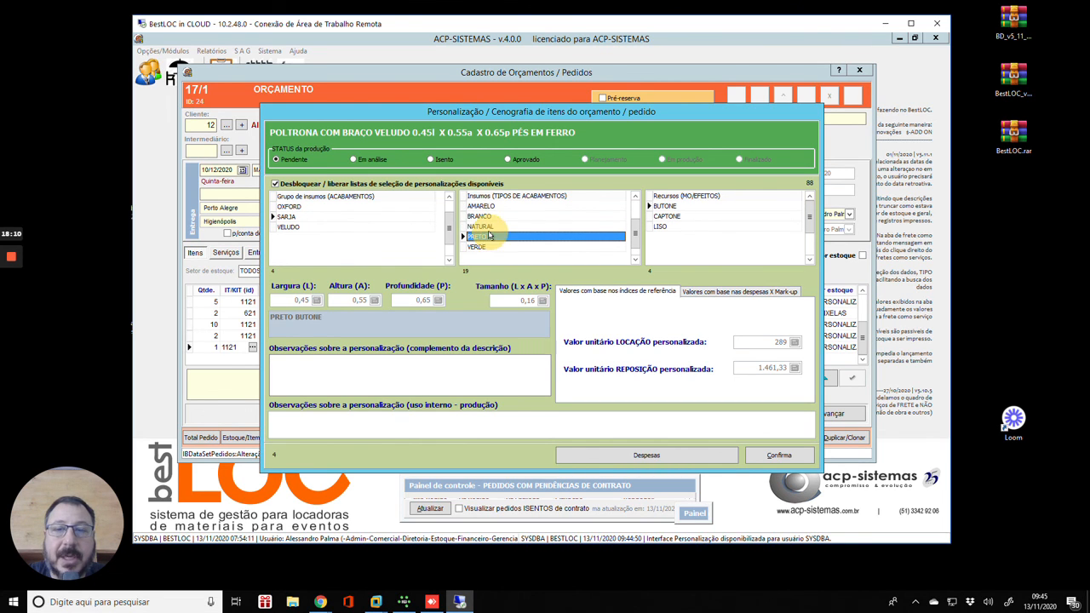
{"action": "left_click", "coordinate": [501, 246]}
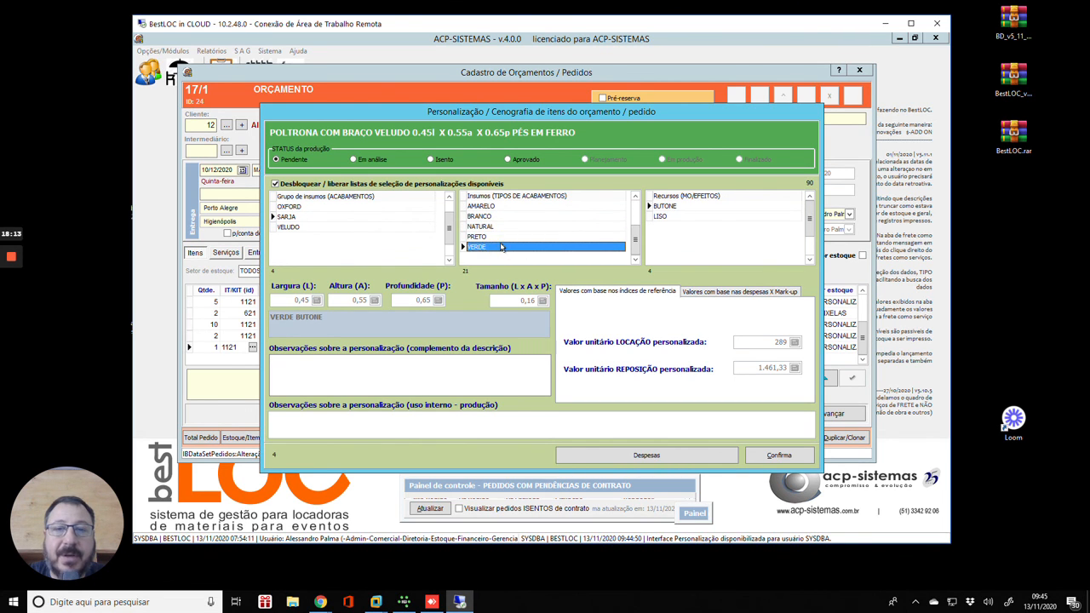
{"action": "left_click", "coordinate": [678, 207]}
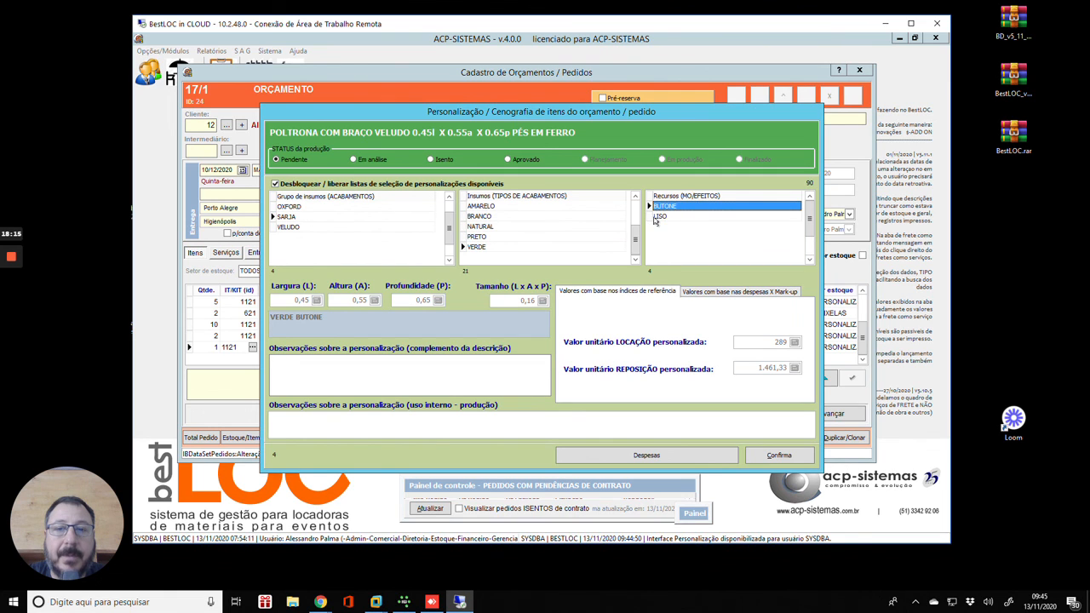
{"action": "left_click", "coordinate": [658, 218]}
{"action": "left_click", "coordinate": [527, 217]}
{"action": "left_click", "coordinate": [524, 207]}
{"action": "left_click", "coordinate": [515, 235]}
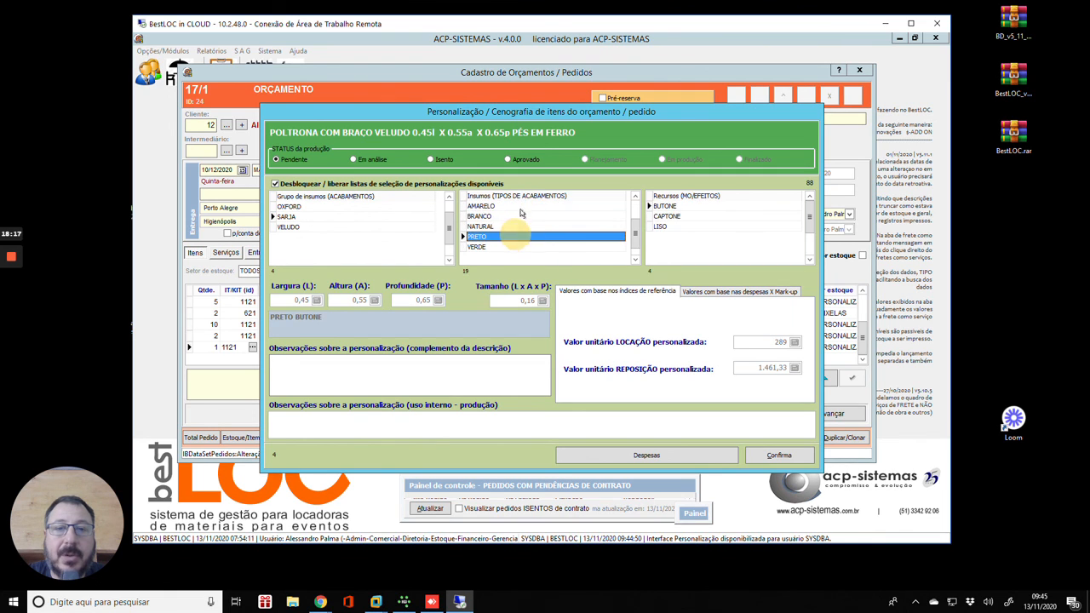
{"action": "left_click", "coordinate": [521, 208]}
{"action": "left_click", "coordinate": [519, 227]}
{"action": "left_click", "coordinate": [516, 238]}
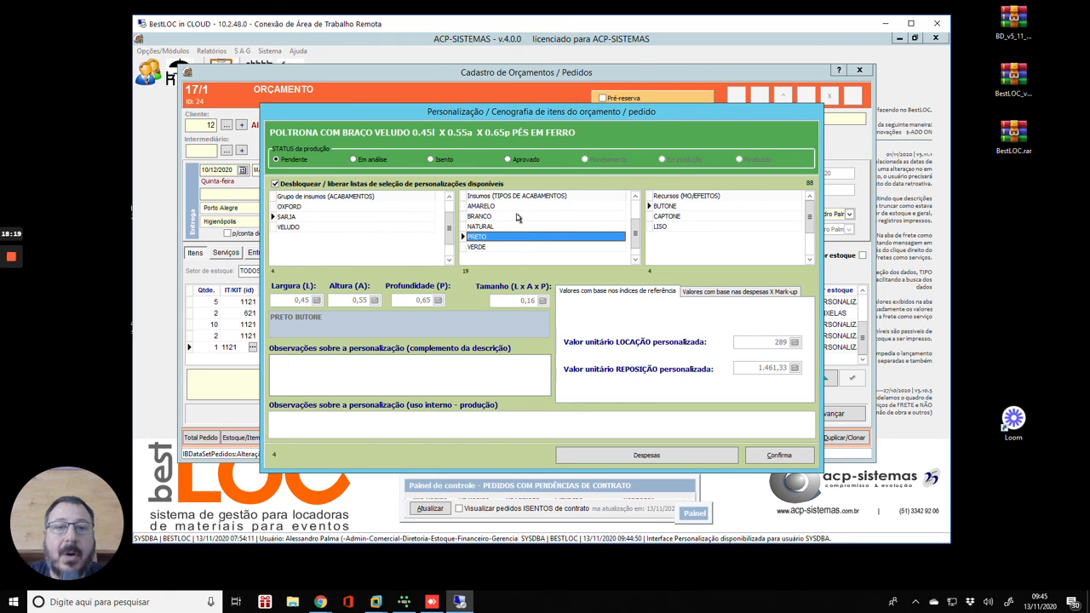
Step: Choose the SARJA NATURAL finish with the BUTONE effect for the new armchair line and confirm the personalization
{"action": "left_click", "coordinate": [514, 217]}
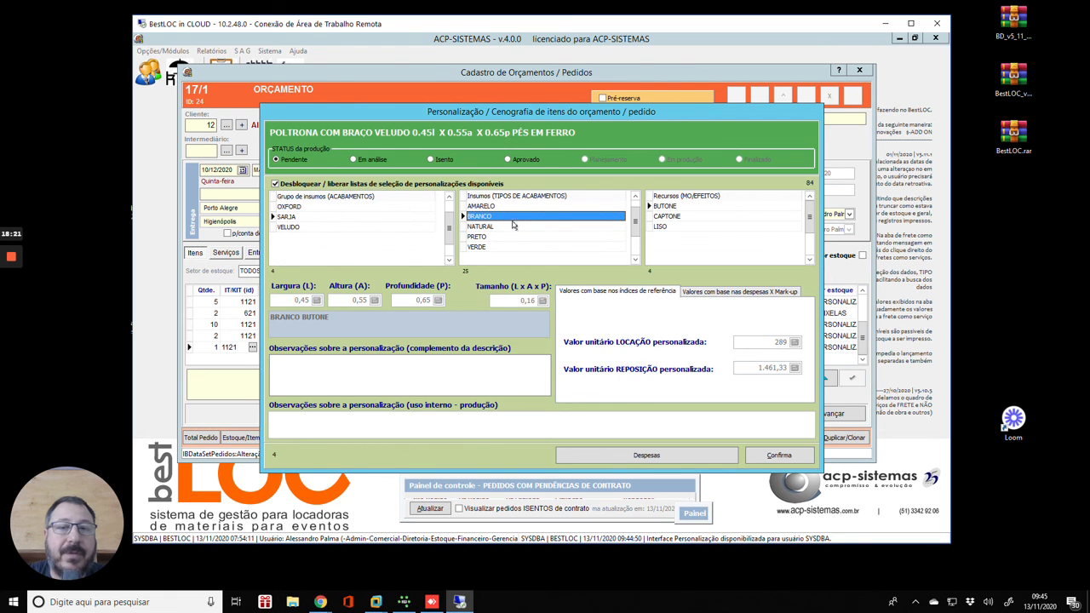
{"action": "left_click", "coordinate": [512, 227]}
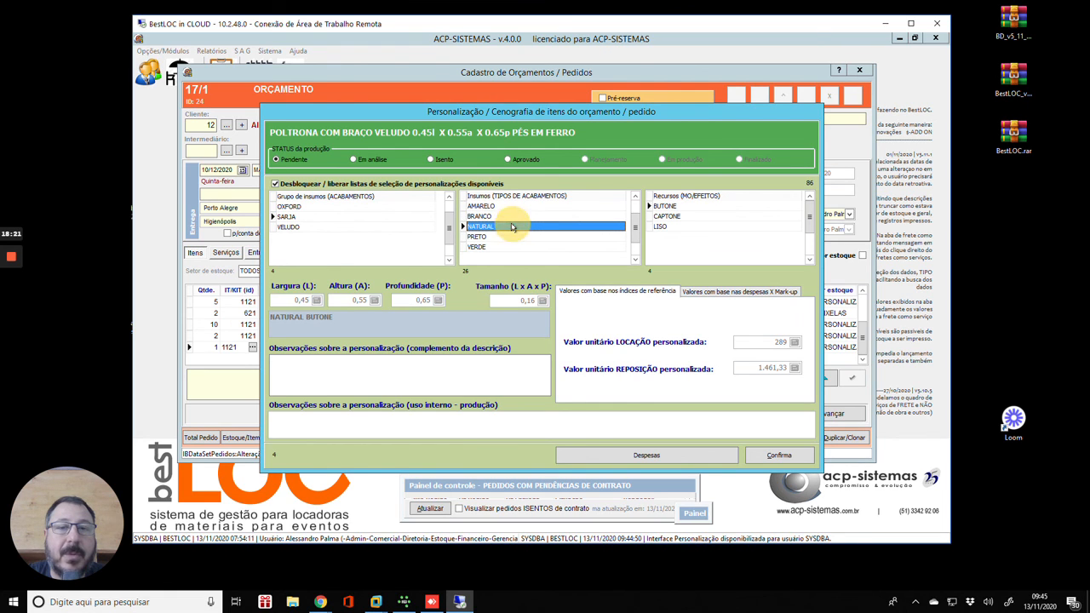
{"action": "left_click", "coordinate": [776, 456]}
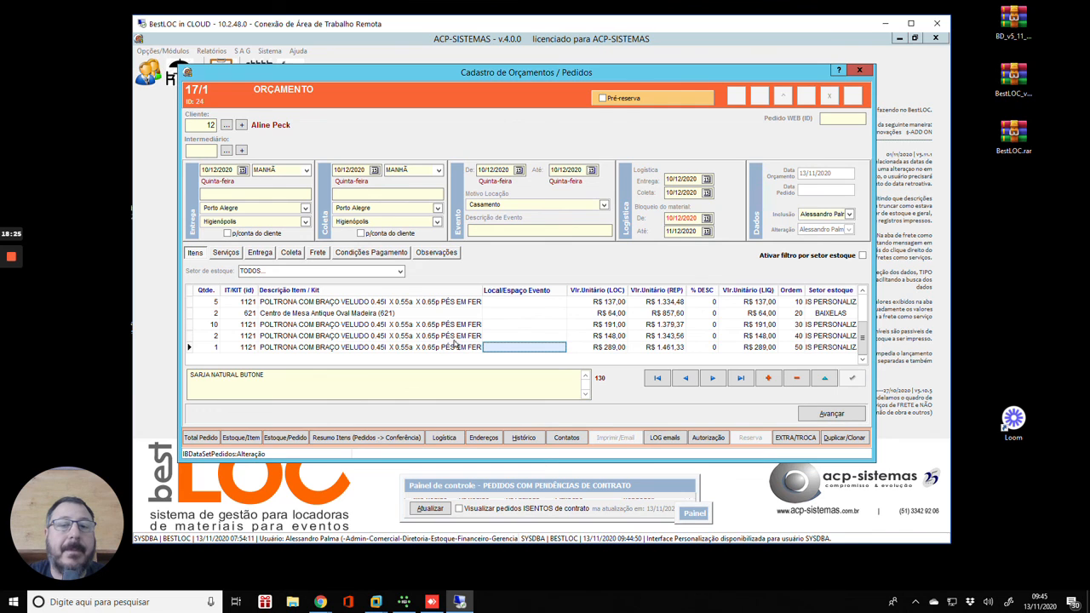